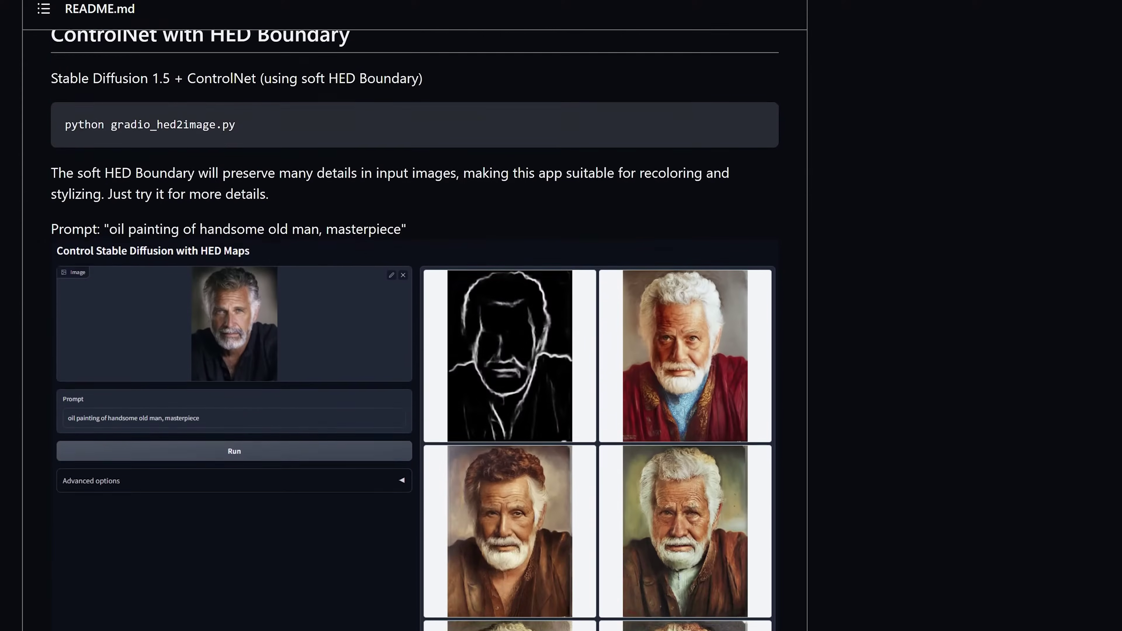
# Step: Examine the ControlNet README examples, including the scribble, human pose and Canny Edge sections and the Stable Diffusion version used
pyautogui.scroll(-20, 416, 331)
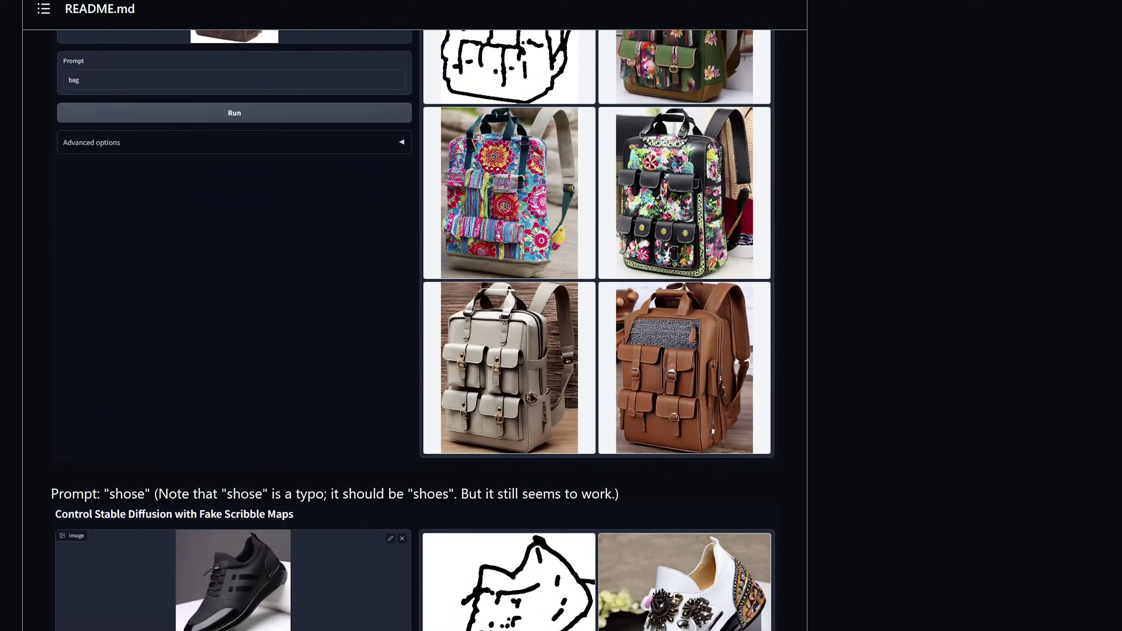
pyautogui.doubleClick(544, 258)
pyautogui.scroll(1, 415, 331)
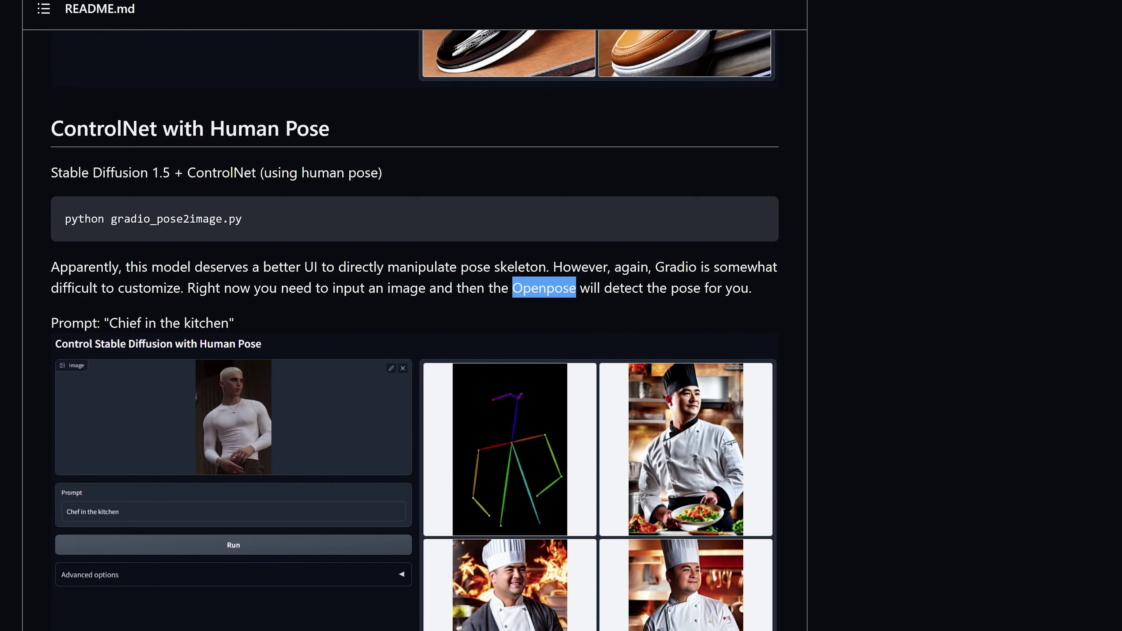
pyautogui.scroll(-5, 415, 331)
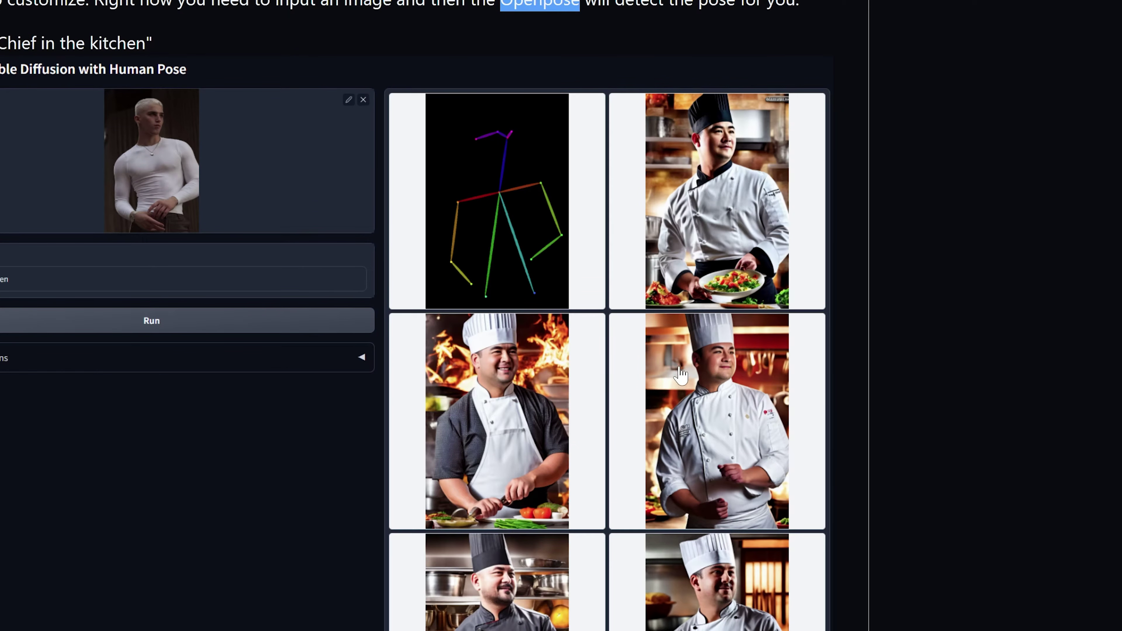
pyautogui.scroll(2, 1032, 463)
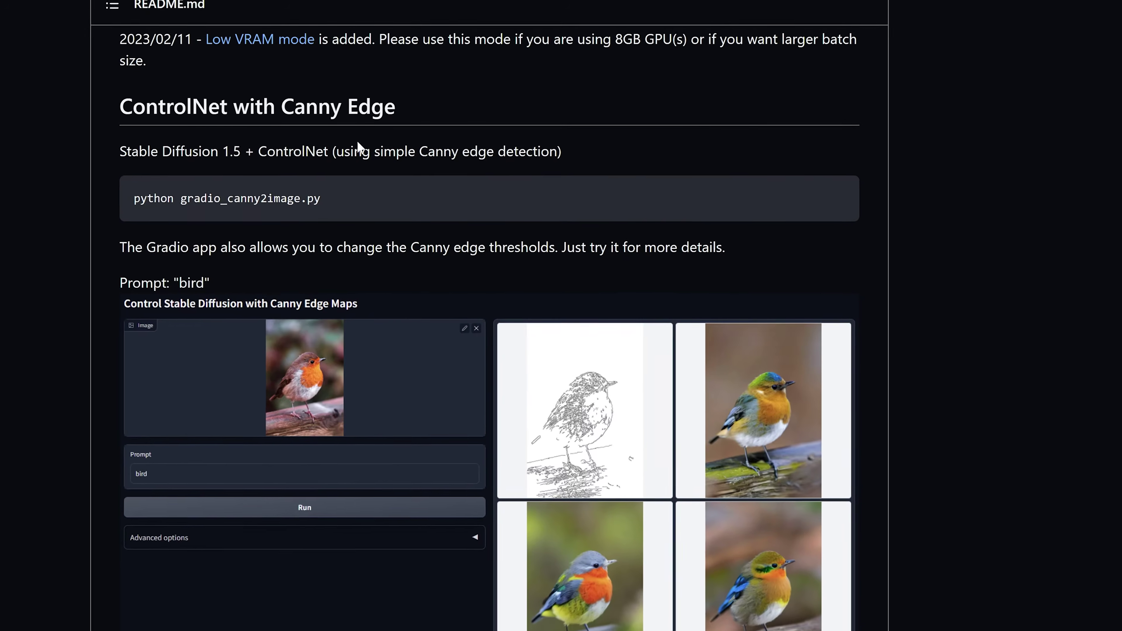
pyautogui.moveTo(221, 131); pyautogui.dragTo(86, 135)
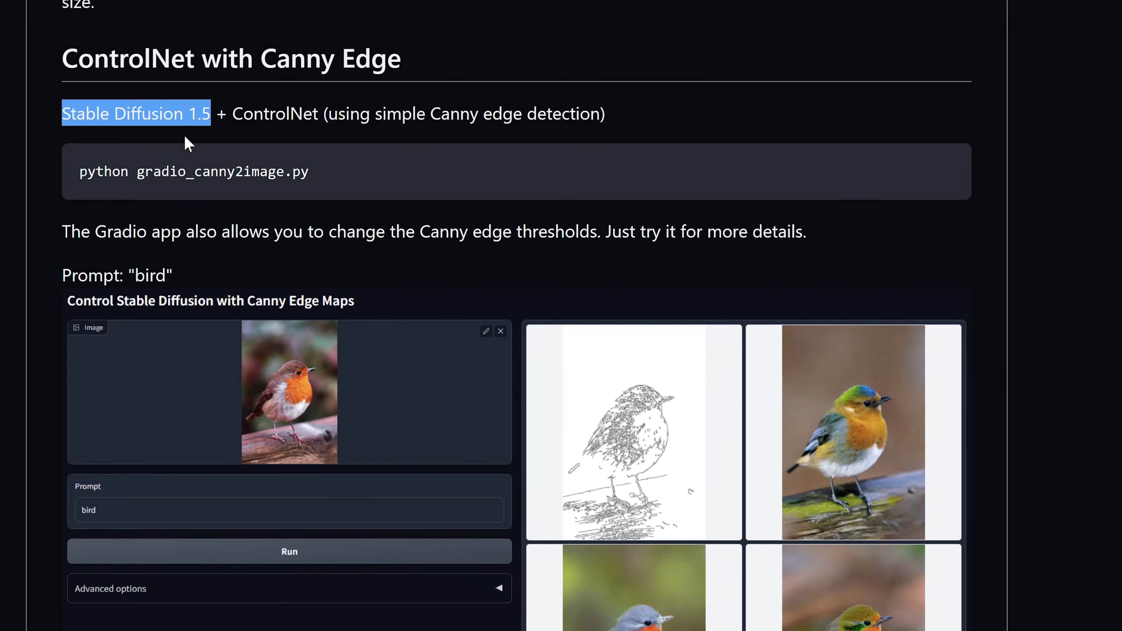
pyautogui.click(212, 138)
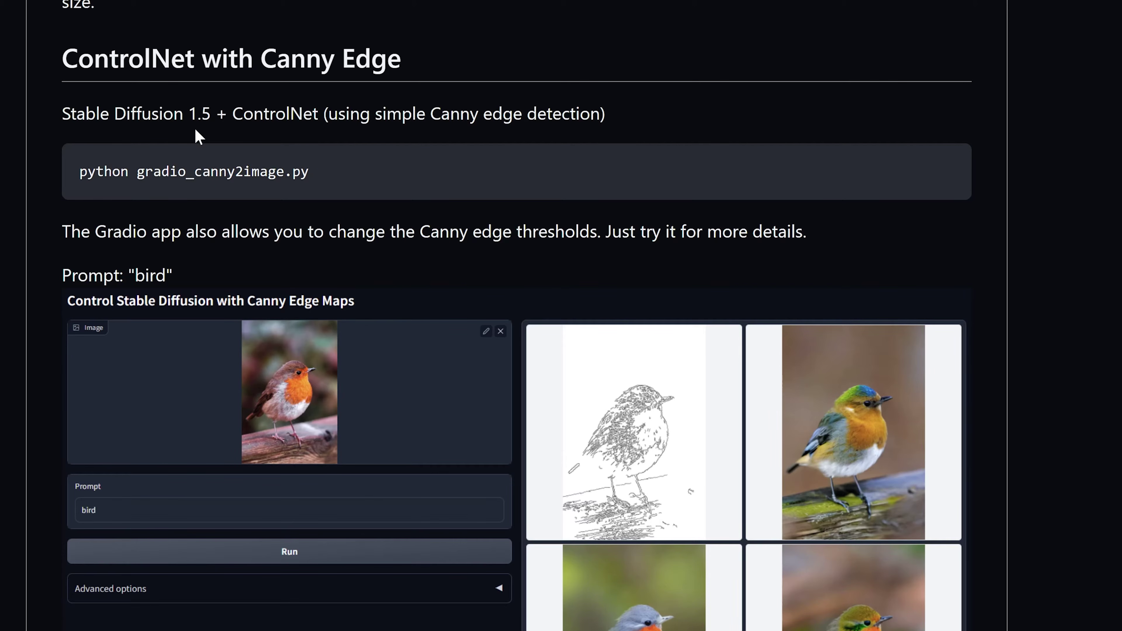
pyautogui.scroll(-20, 517, 315)
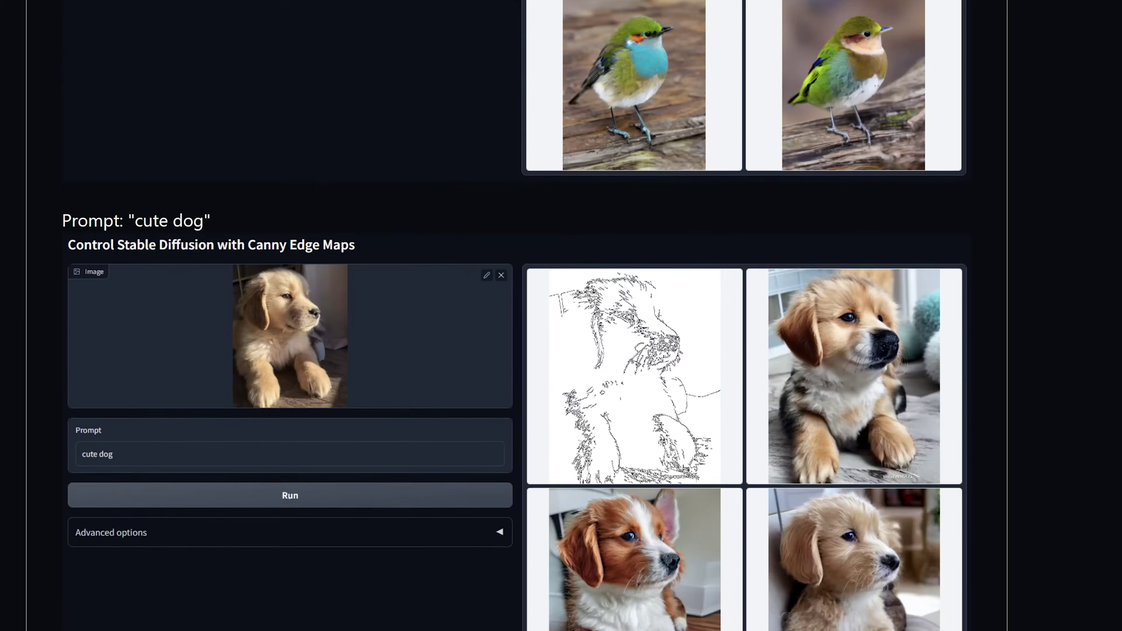
pyautogui.scroll(-20, 561, 316)
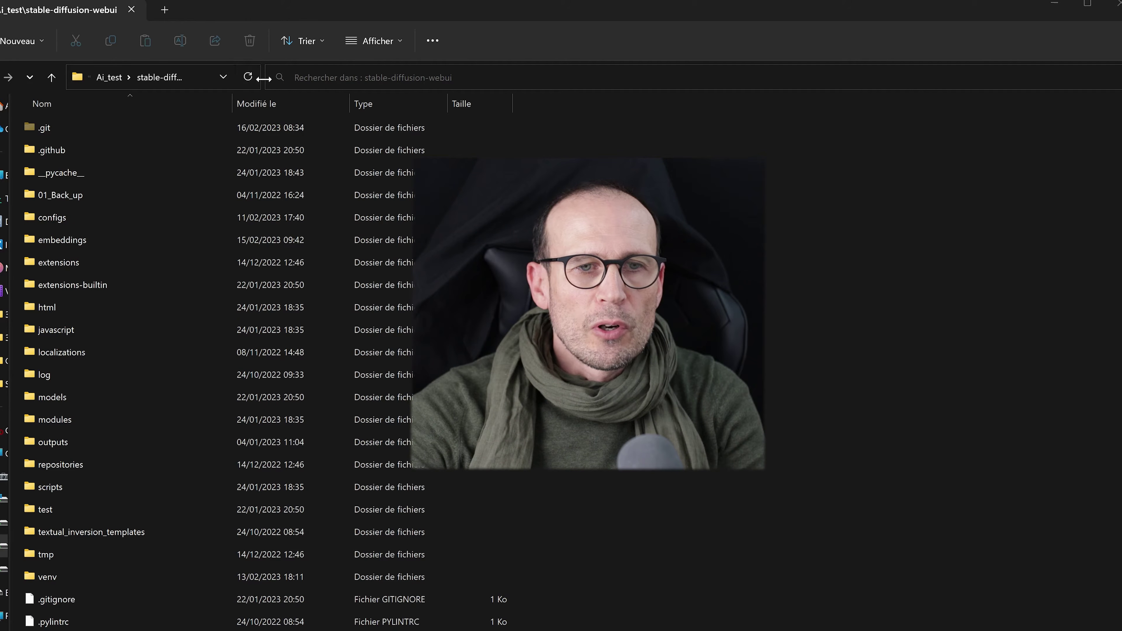
# Step: Open a command prompt in E:\Ai_test\stable-diffusion-webui, run "pip install opencv-python", and close the prompt
pyautogui.moveTo(263, 78); pyautogui.dragTo(485, 79)
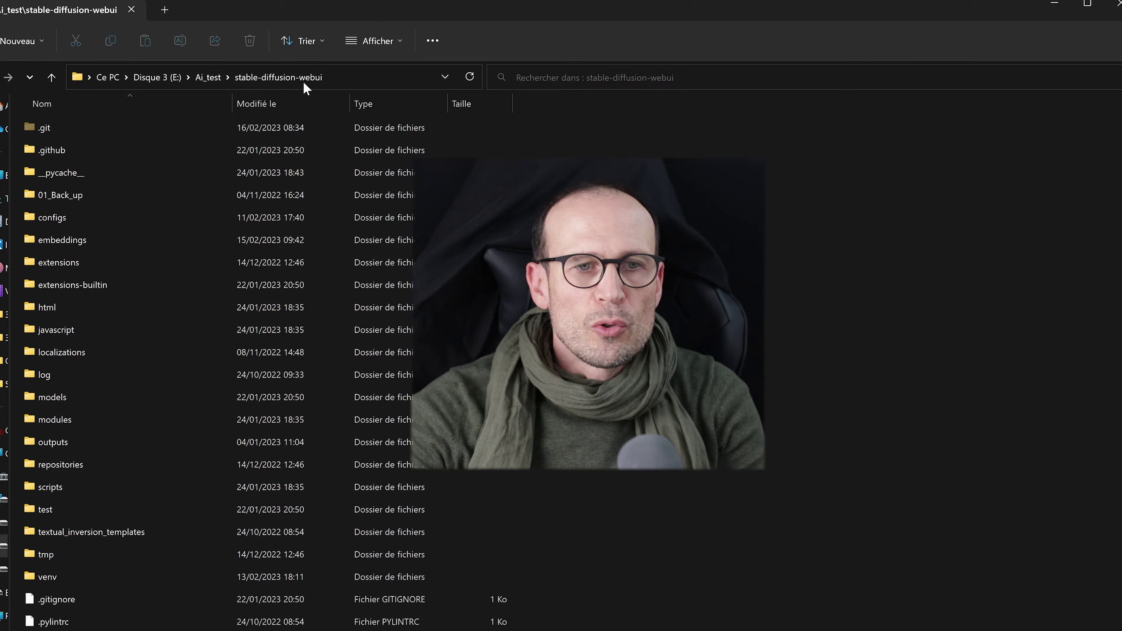
pyautogui.click(265, 83)
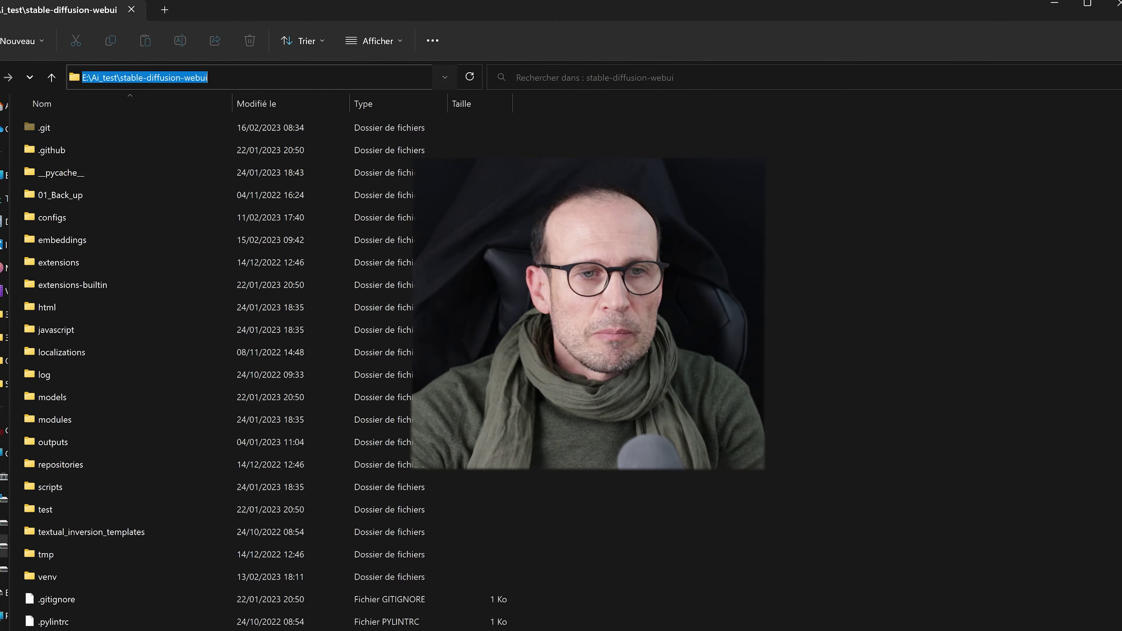
pyautogui.write('cmd')
pyautogui.press('Return')
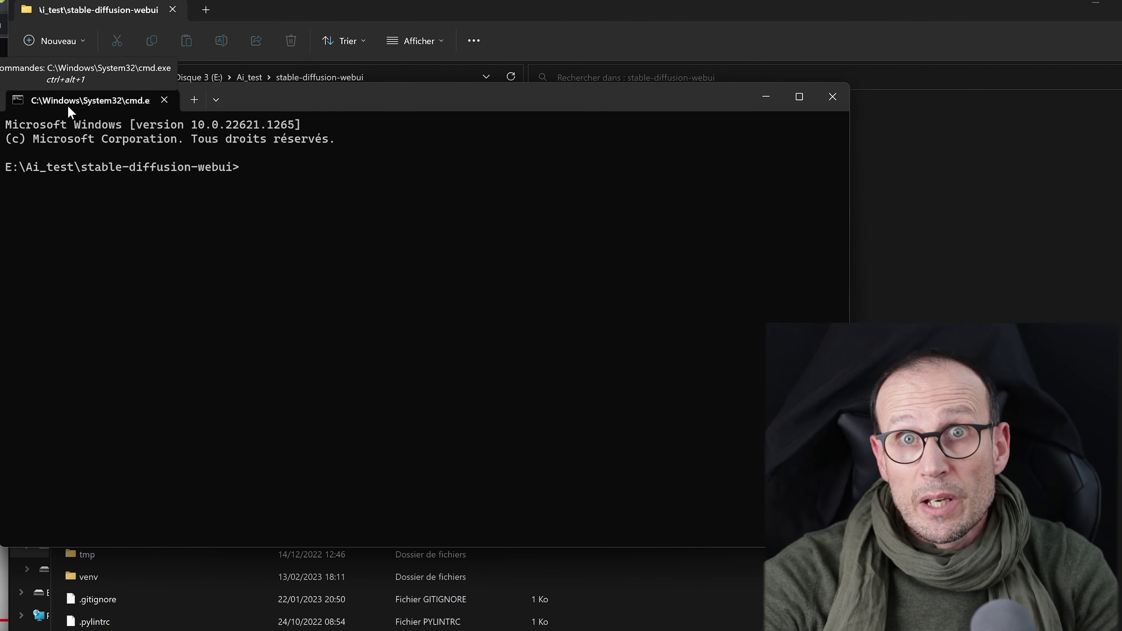
pyautogui.write('pip install opencv-python')
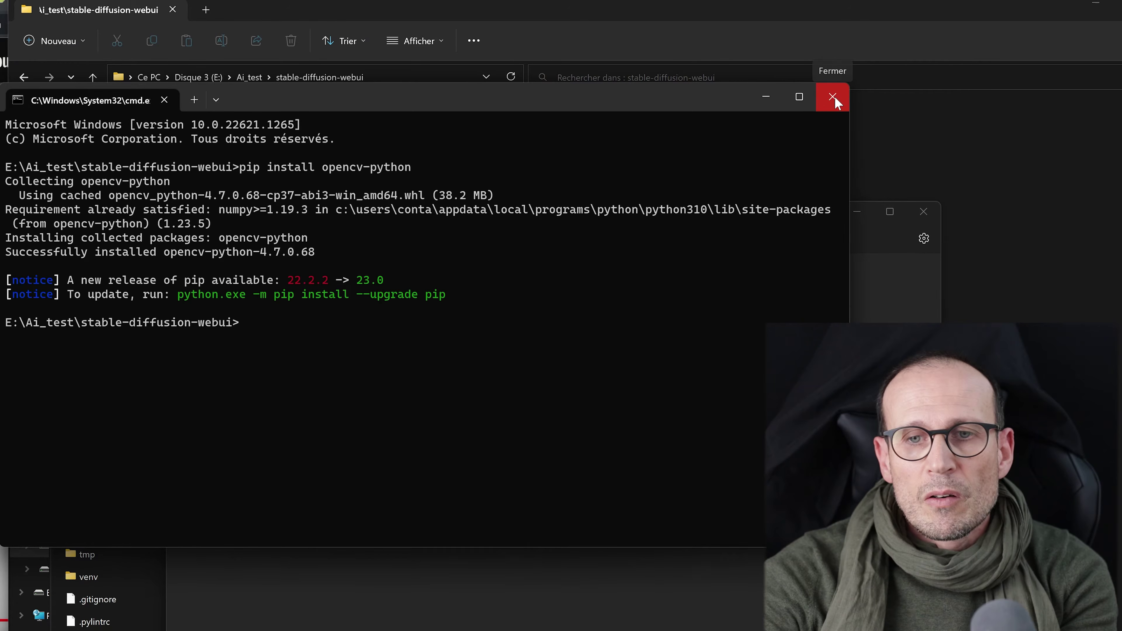
pyautogui.click(832, 95)
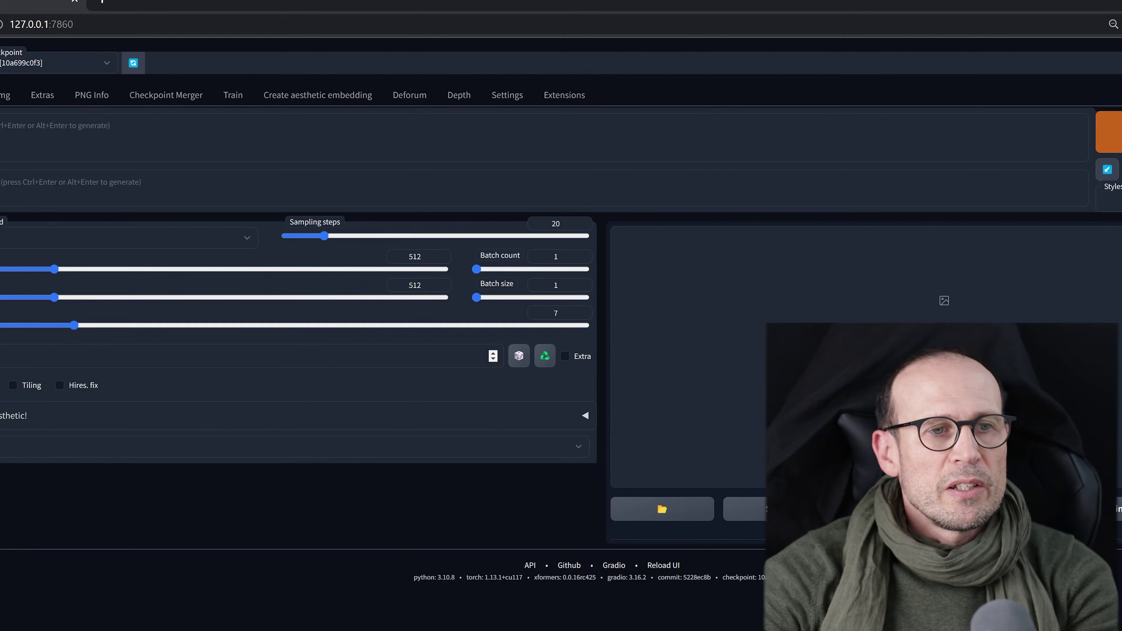
pyautogui.click(0, 95)
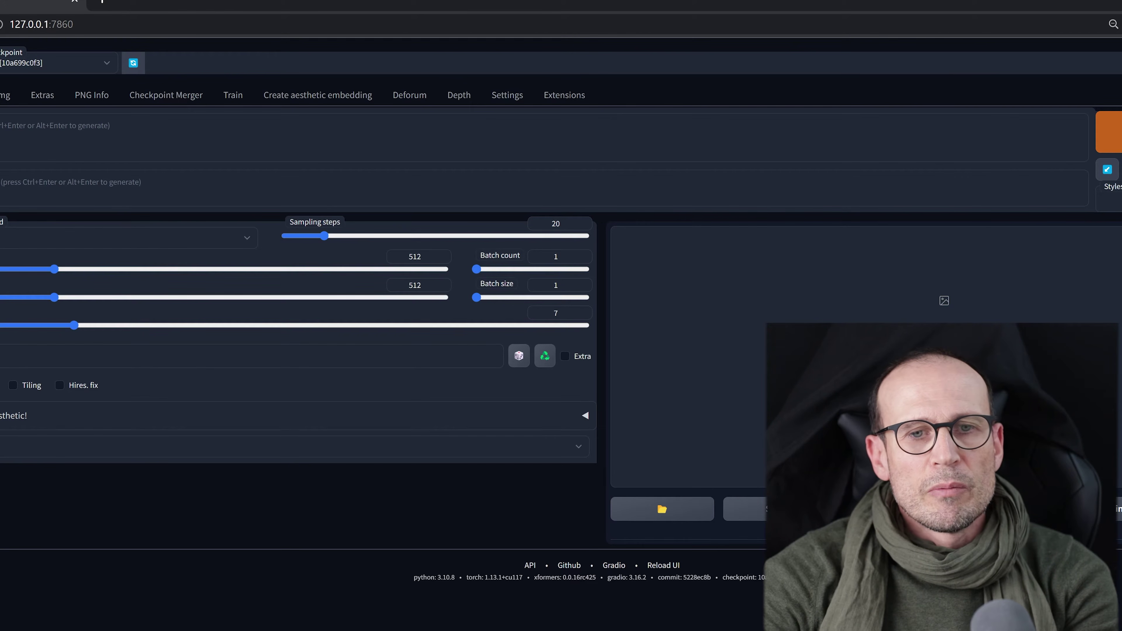
pyautogui.click(561, 101)
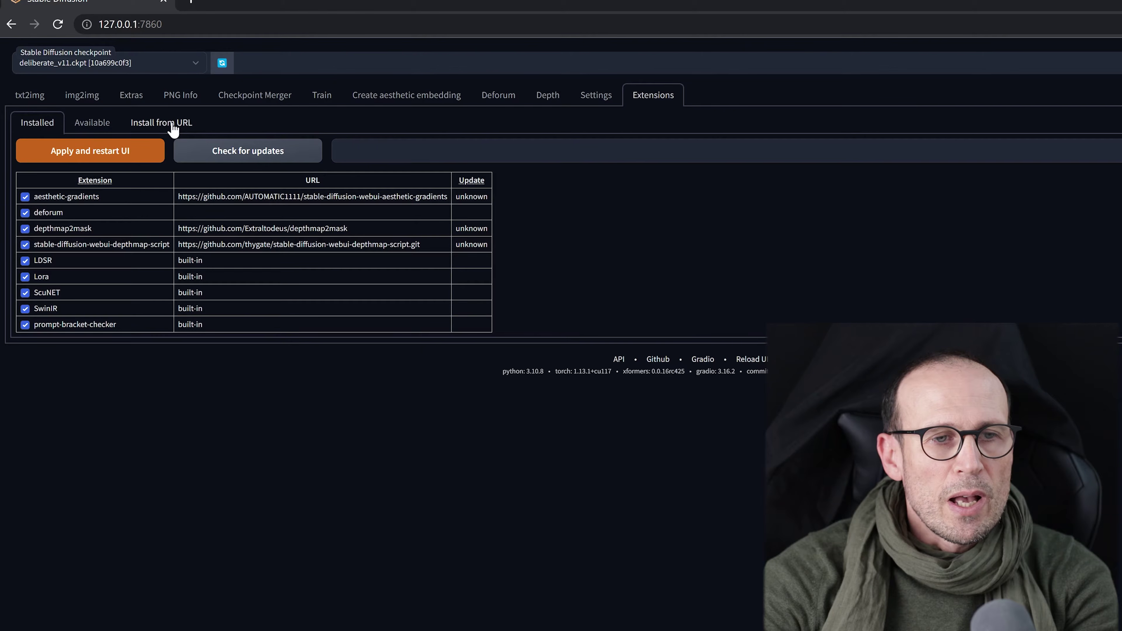
pyautogui.click(172, 126)
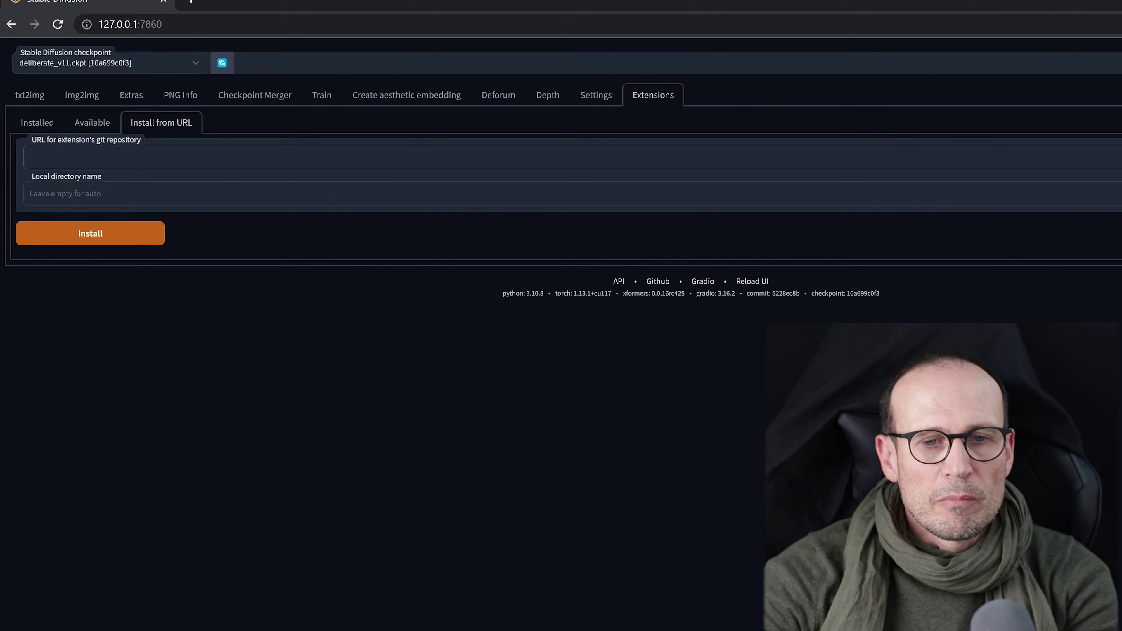
pyautogui.hotkey('alt', 'Tab')
pyautogui.moveTo(539, 320); pyautogui.dragTo(279, 320)
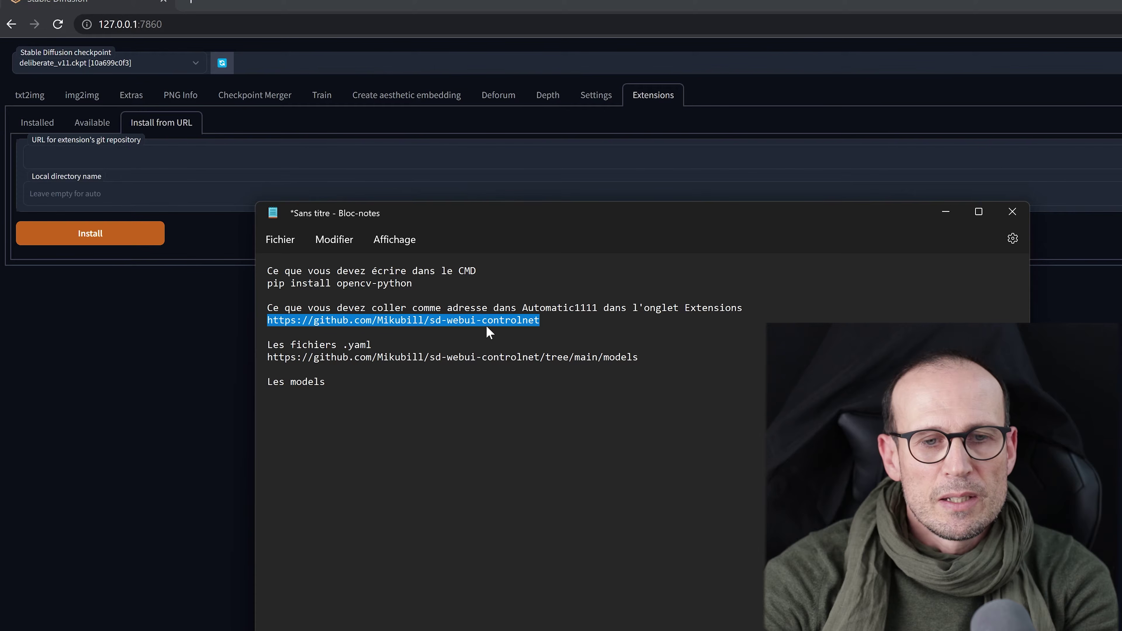
pyautogui.rightClick(505, 324)
pyautogui.click(548, 396)
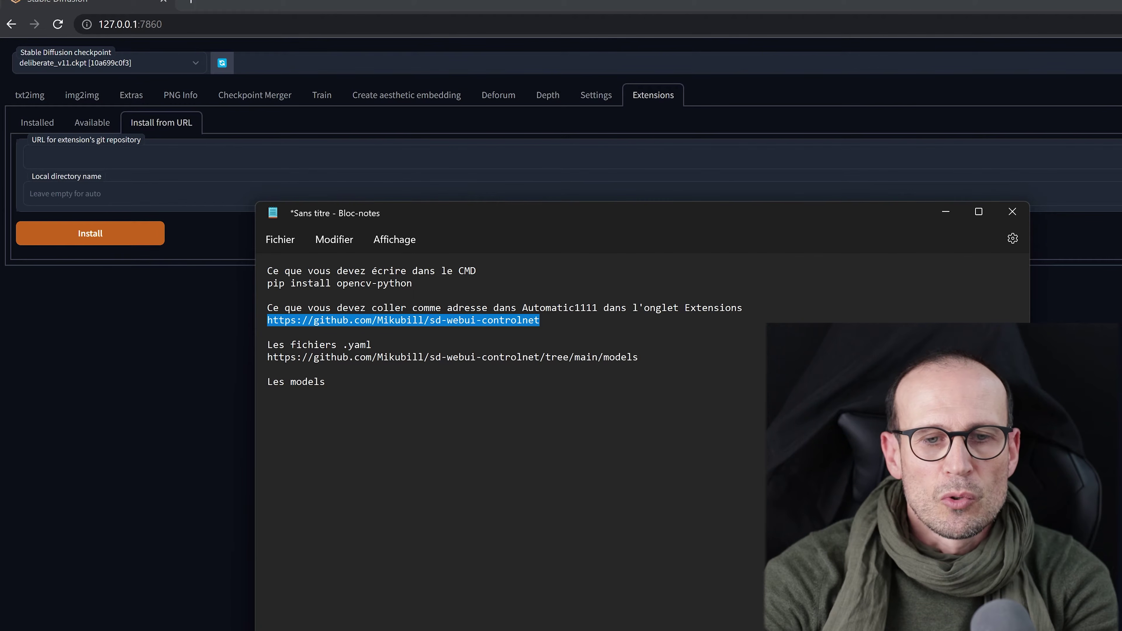
pyautogui.click(248, 157)
pyautogui.rightClick(161, 157)
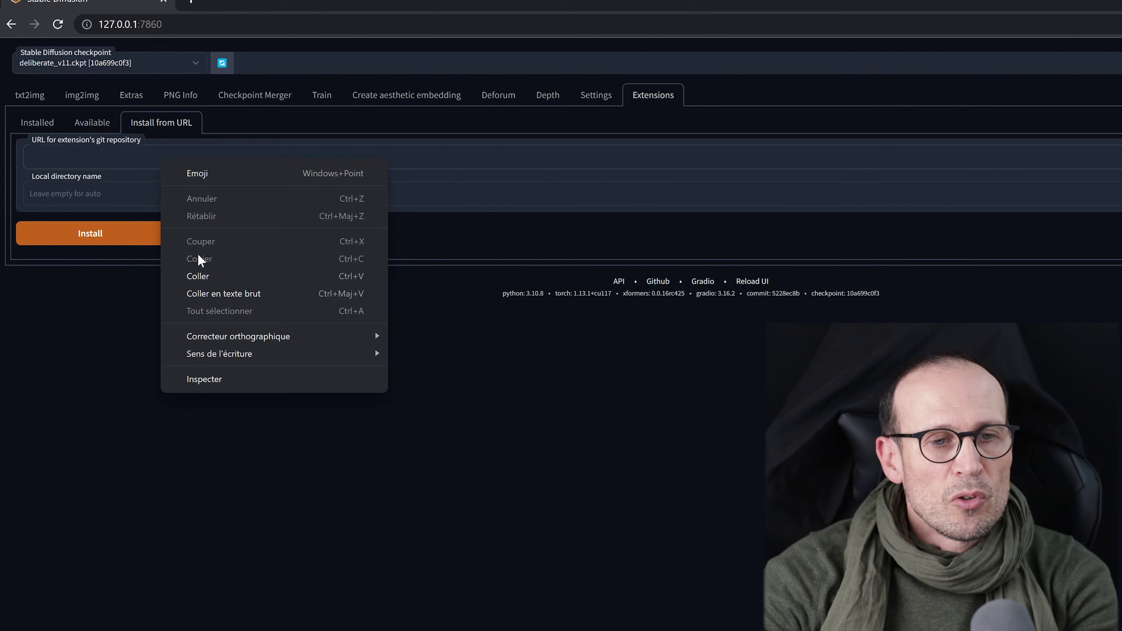
pyautogui.click(200, 276)
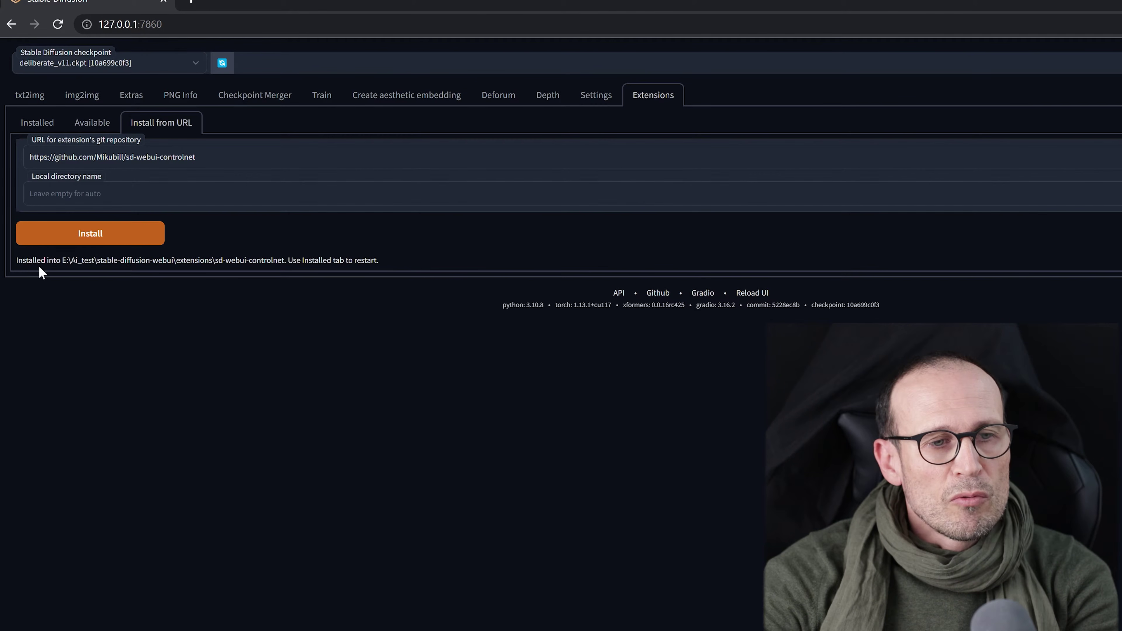
pyautogui.moveTo(16, 260); pyautogui.dragTo(402, 266)
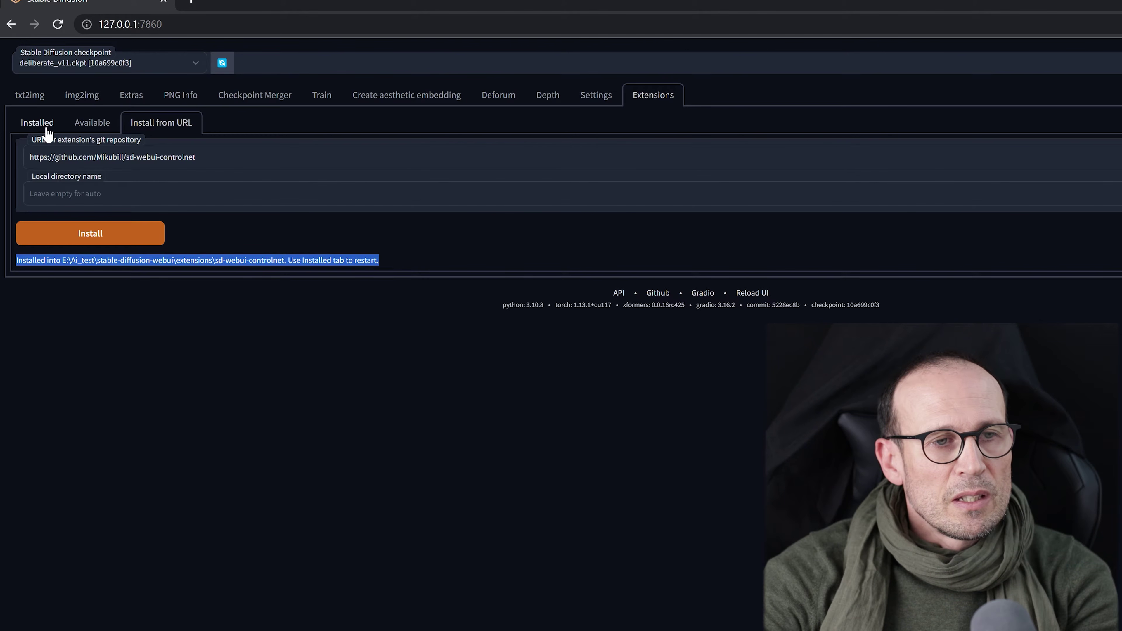
pyautogui.click(39, 126)
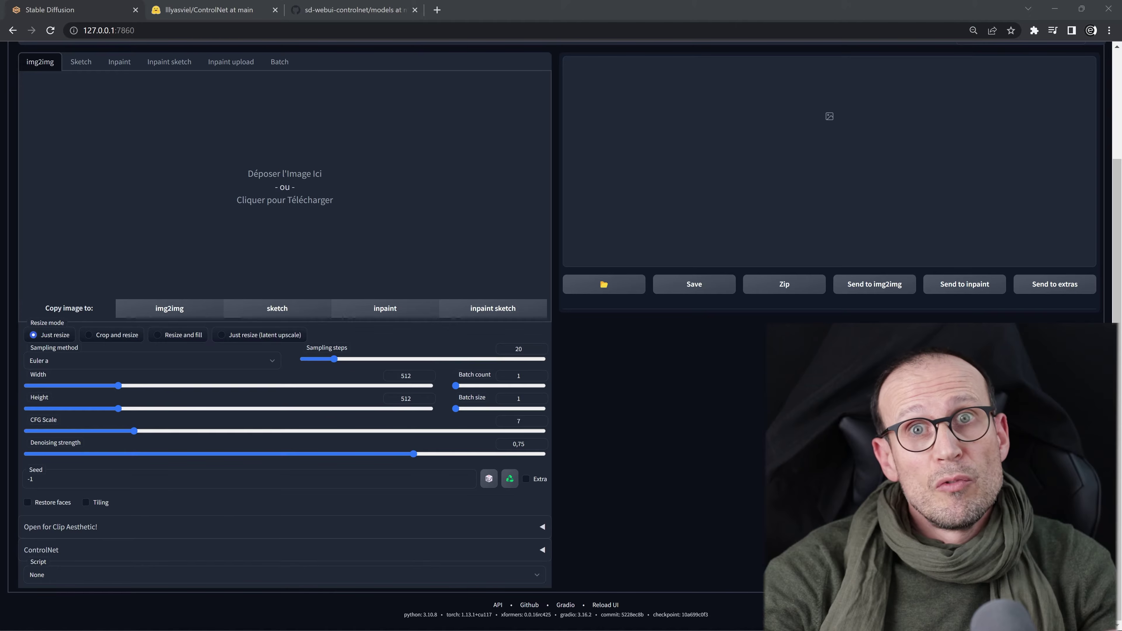
# Step: Switch to File Explorer and browse from Ai_test through stable-diffusion-webui and extensions into the sd-webui-controlnet folder
pyautogui.click(185, 7)
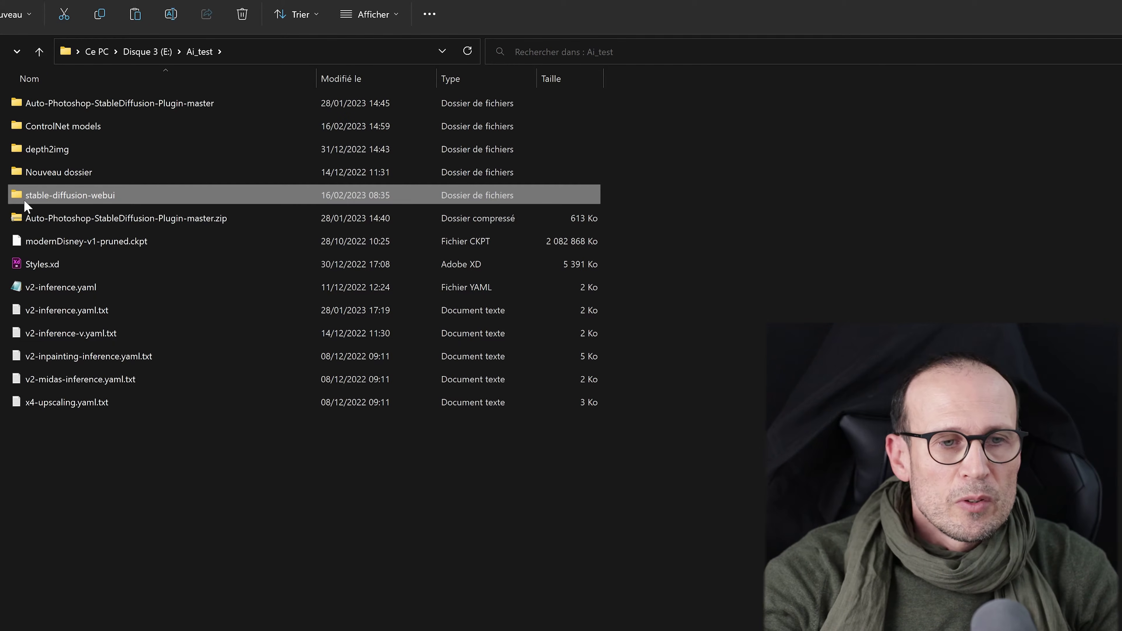
pyautogui.doubleClick(53, 195)
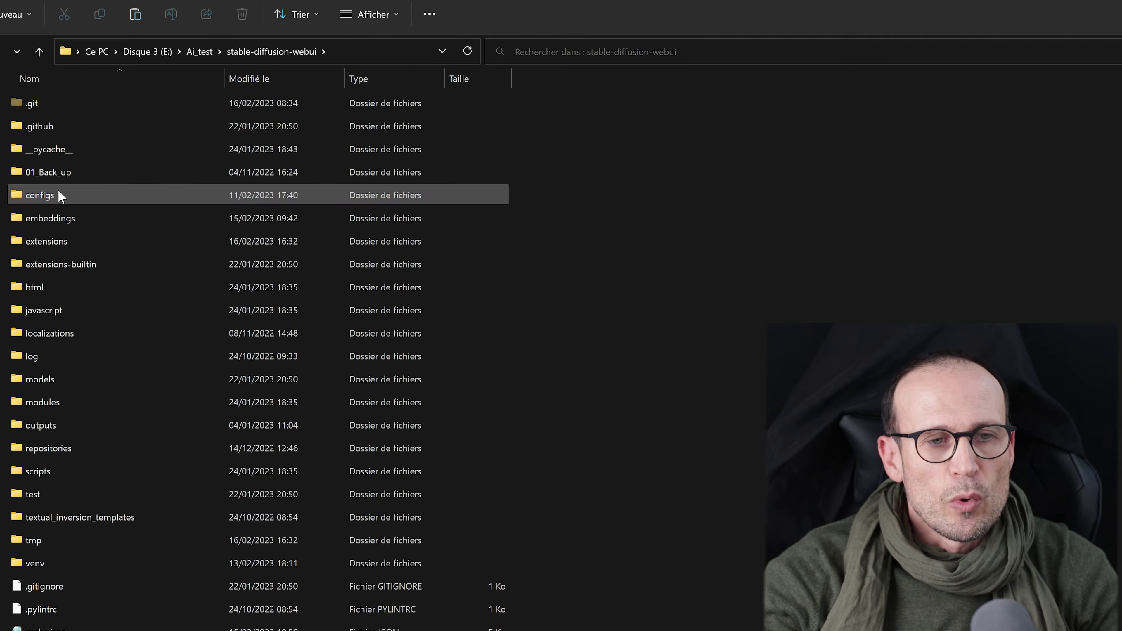
pyautogui.doubleClick(49, 244)
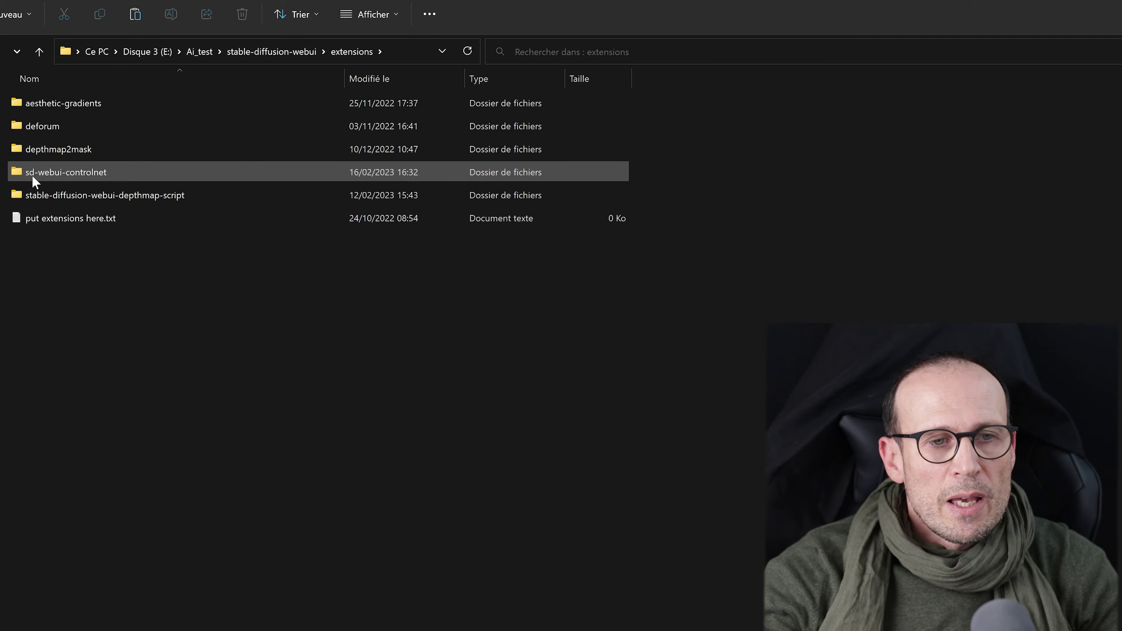
pyautogui.doubleClick(88, 173)
pyautogui.doubleClick(45, 150)
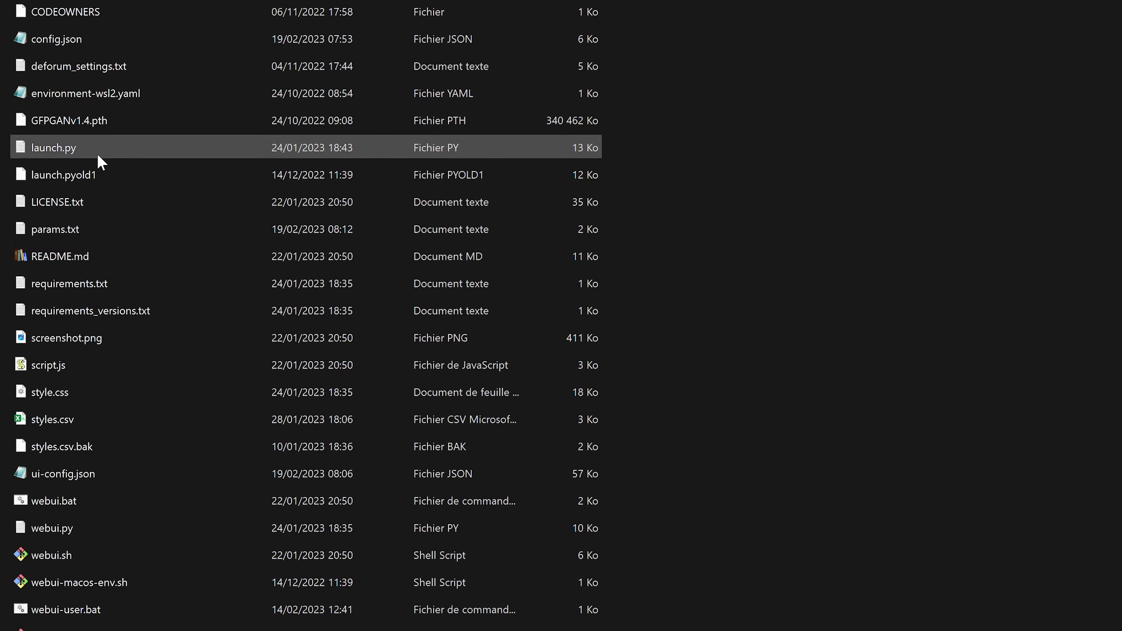
# Step: Launch the Stable Diffusion web interface by running webui-user.bat
pyautogui.click(87, 612)
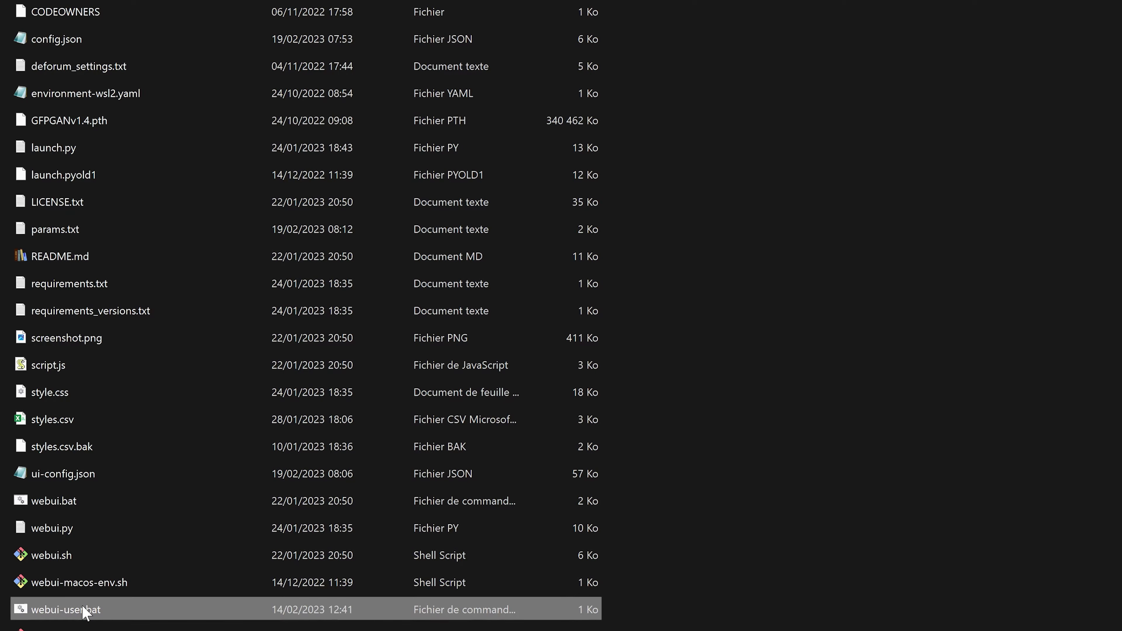
pyautogui.doubleClick(83, 608)
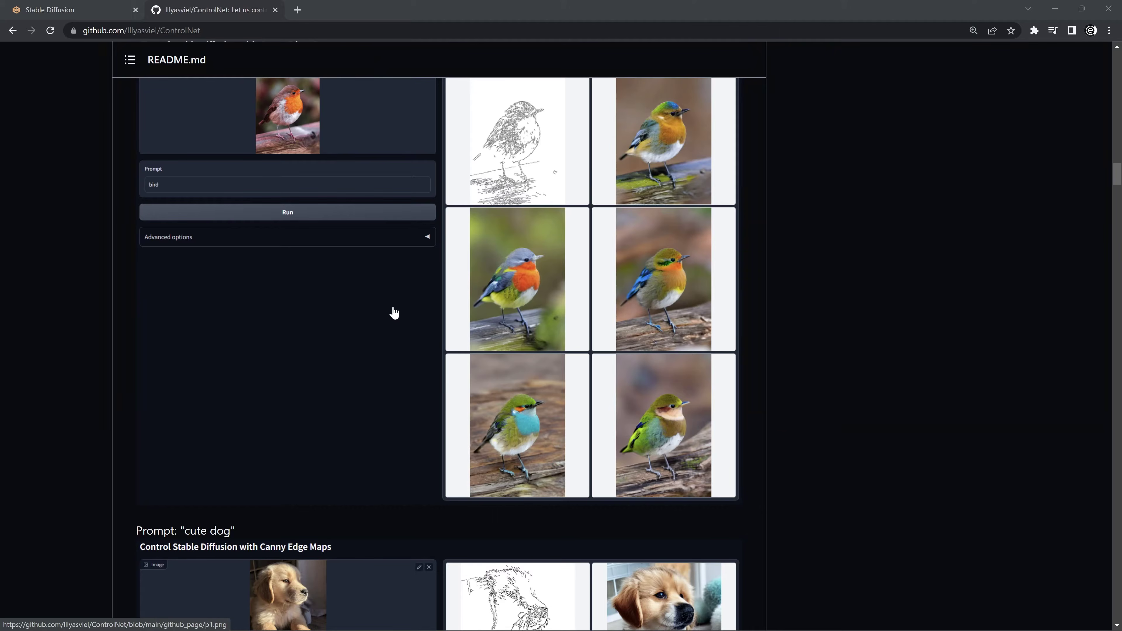
# Step: Return from the ControlNet README to the Stable Diffusion page and expand the ControlNet section in txt2img
pyautogui.scroll(5, 391, 310)
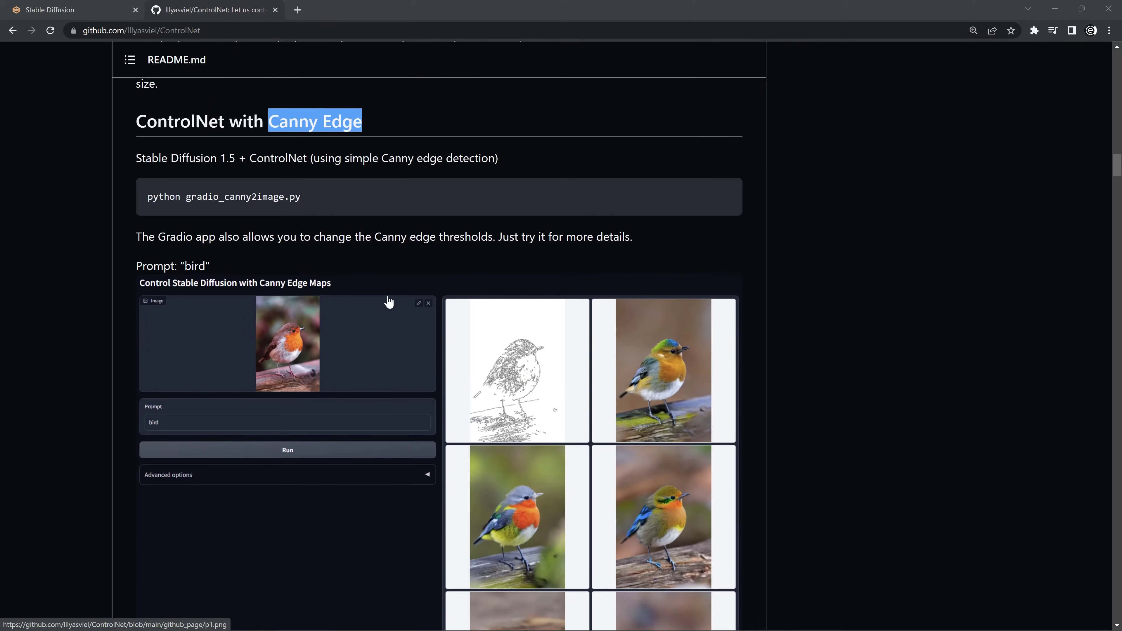
pyautogui.scroll(4, 389, 302)
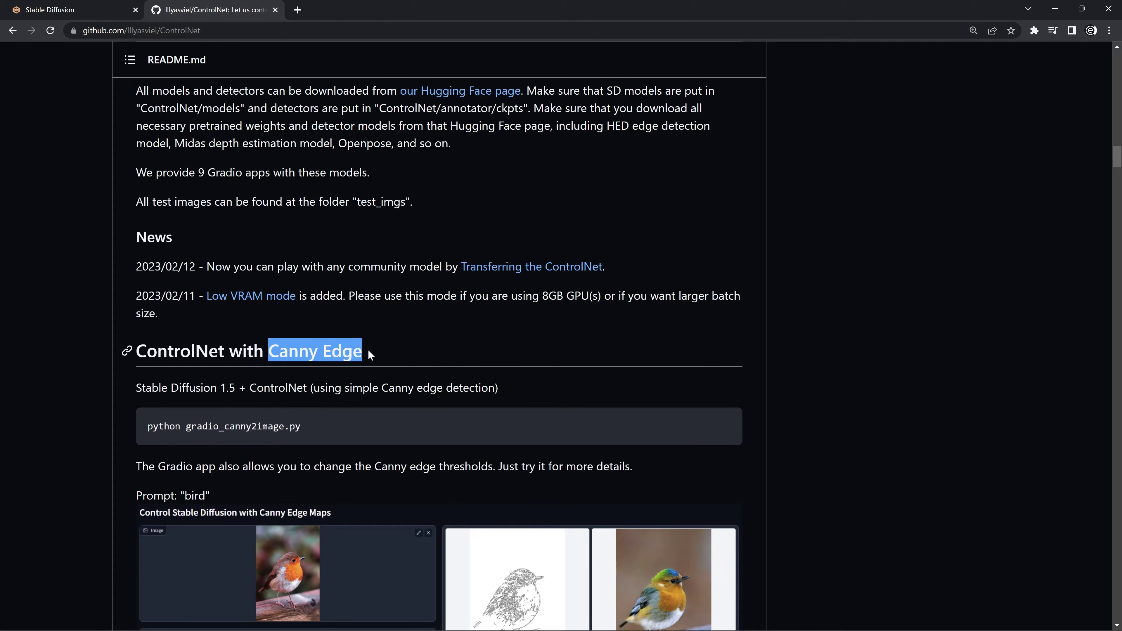
pyautogui.click(49, 10)
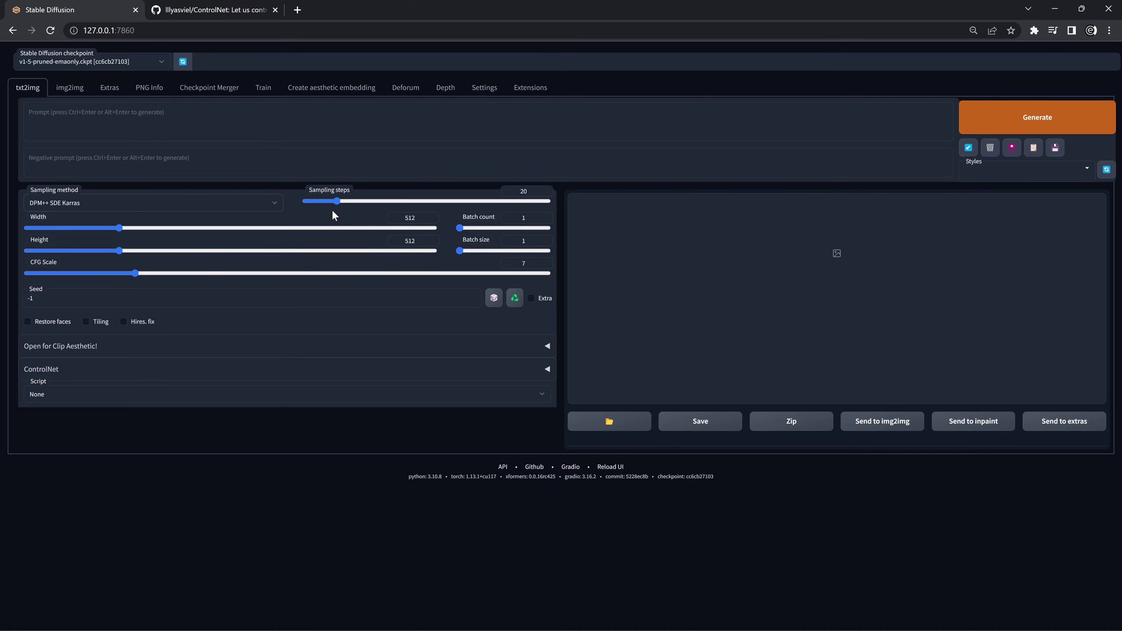
pyautogui.moveTo(337, 201); pyautogui.dragTo(351, 201)
pyautogui.click(1095, 432)
pyautogui.scroll(-5, 441, 406)
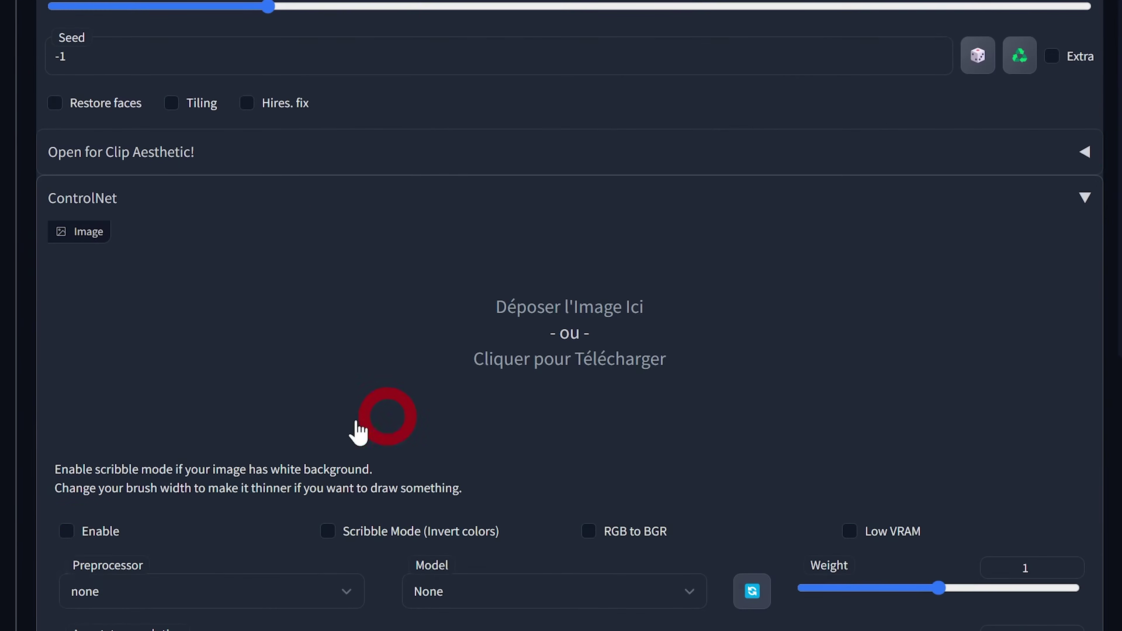
# Step: Enable ControlNet with Low VRAM, using the control_sd15_canny model and the canny preprocessor
pyautogui.click(67, 535)
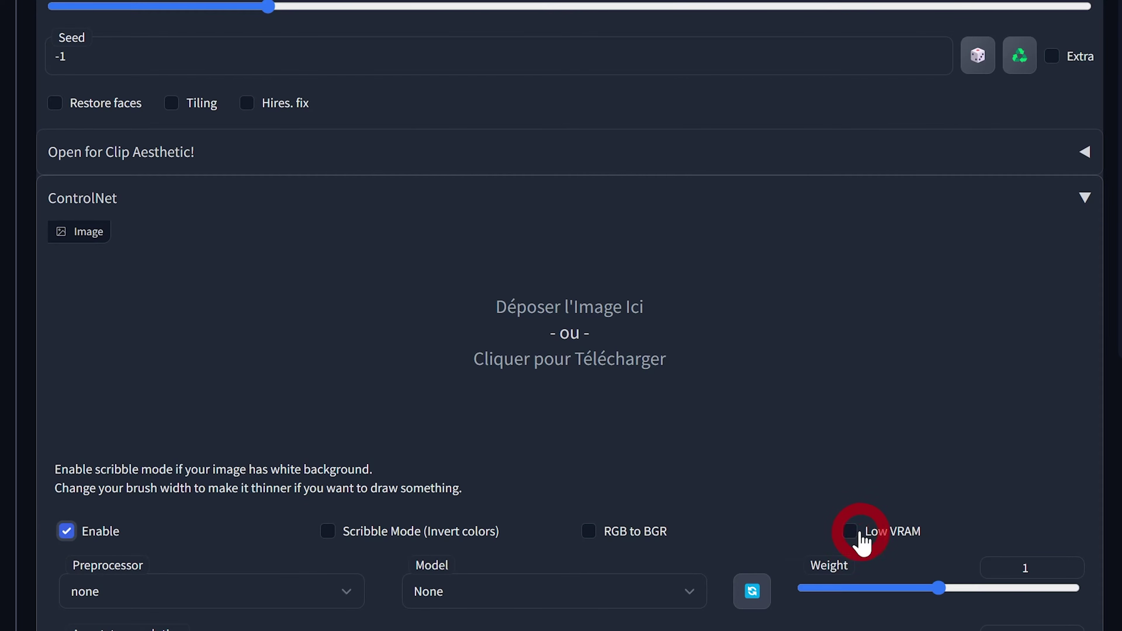
pyautogui.click(850, 532)
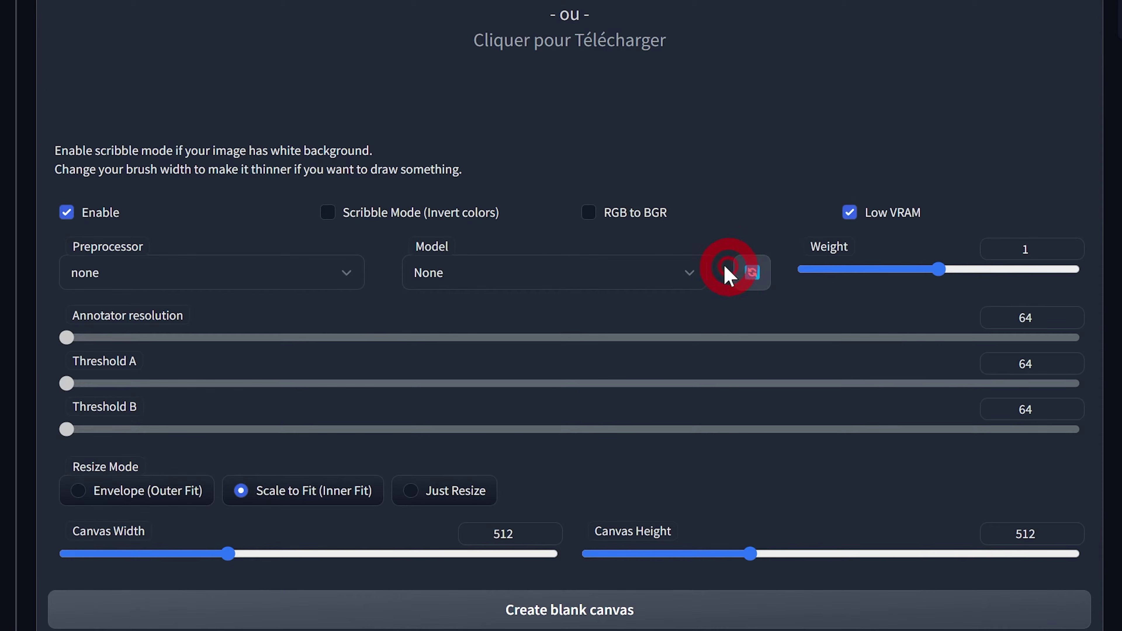
pyautogui.click(692, 477)
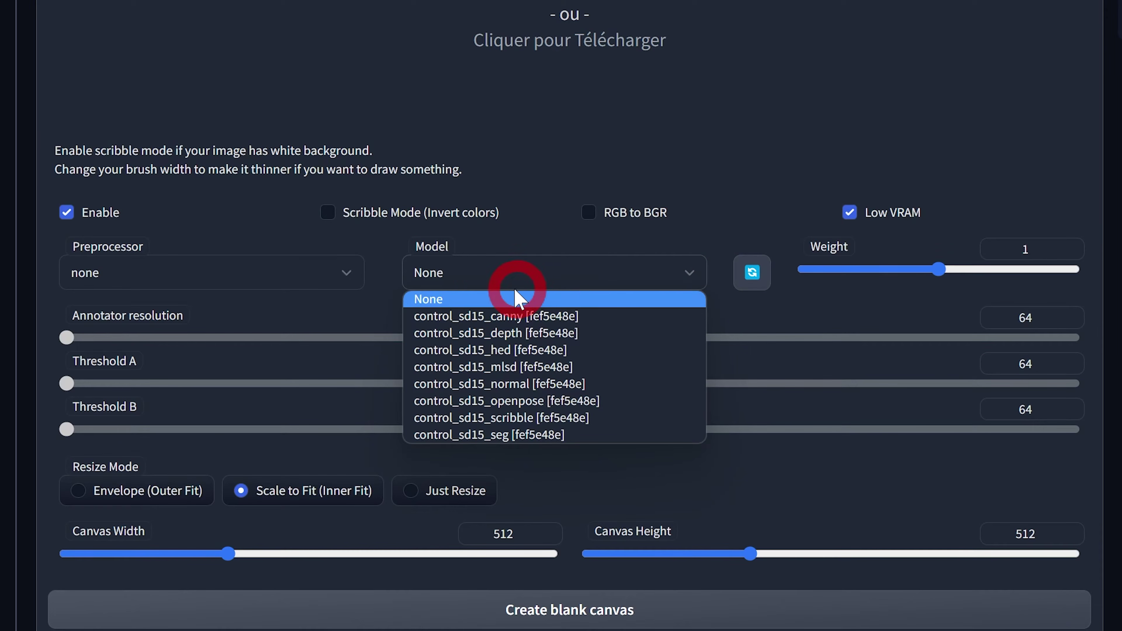
pyautogui.click(571, 318)
pyautogui.click(348, 275)
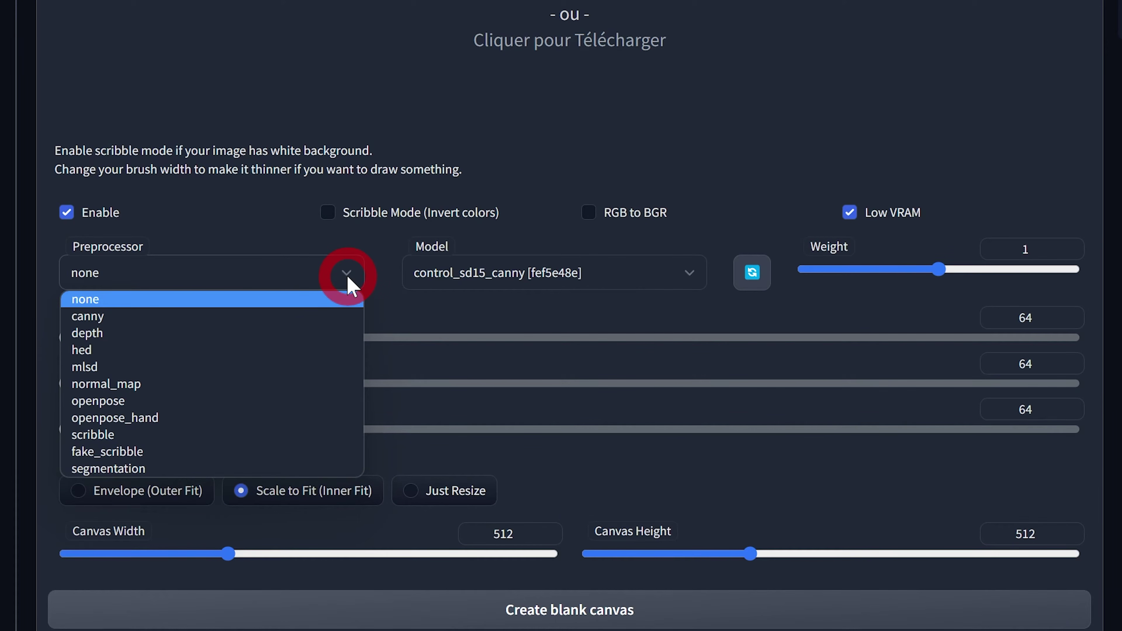
pyautogui.click(324, 317)
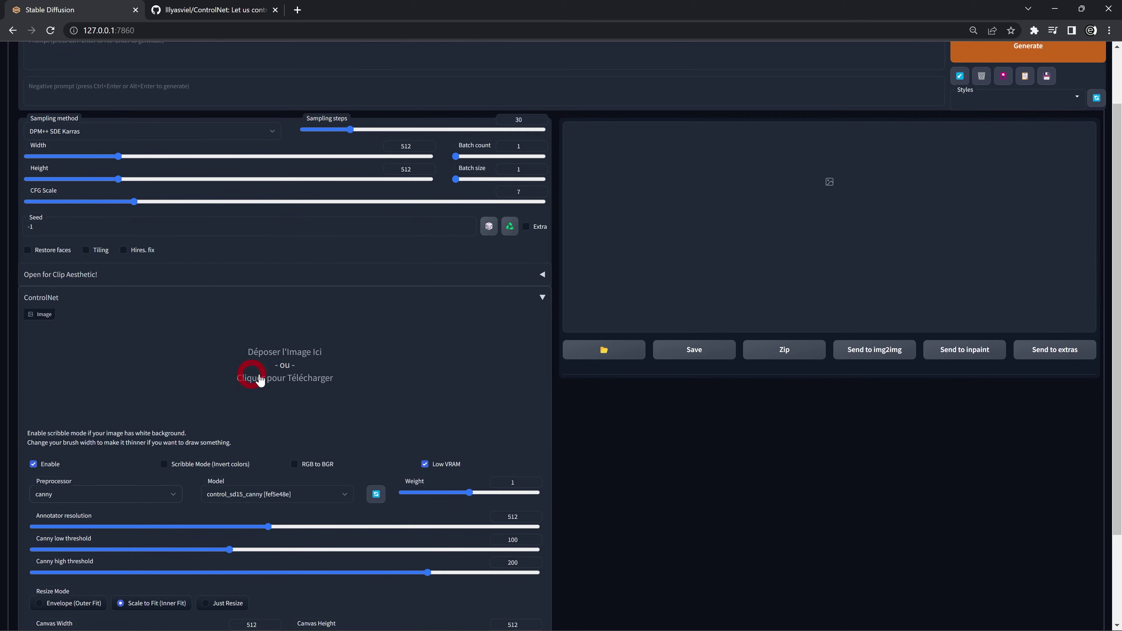
# Step: Load the portrait of the dog in a sweater into ControlNet and generate an image with the prompt "a dog"
pyautogui.click(297, 316)
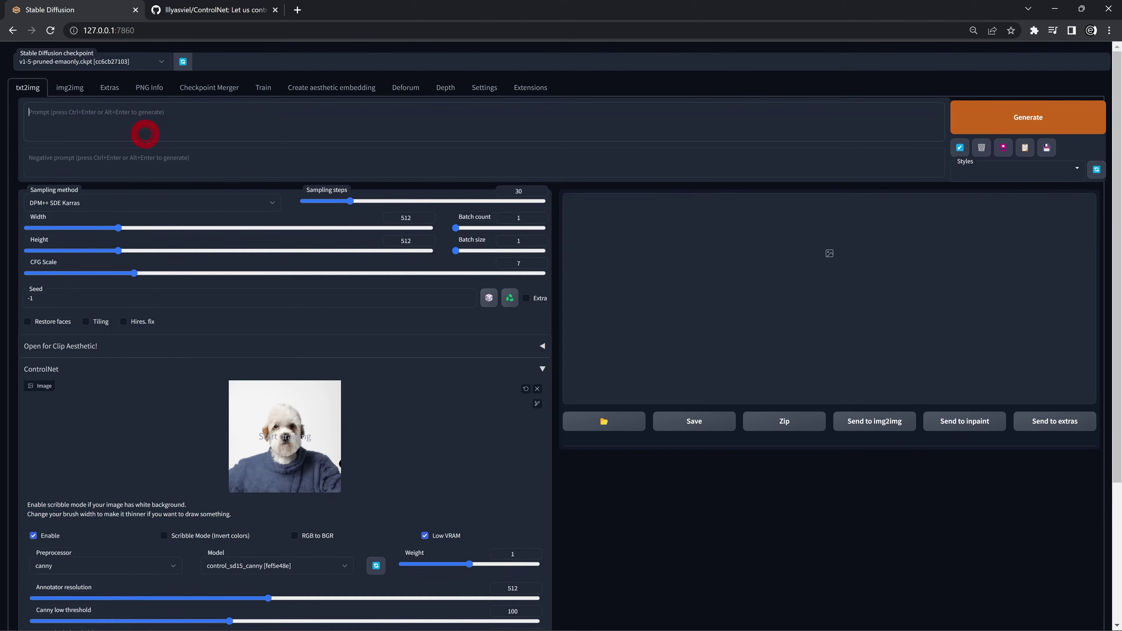
pyautogui.click(146, 140)
pyautogui.write('a dog')
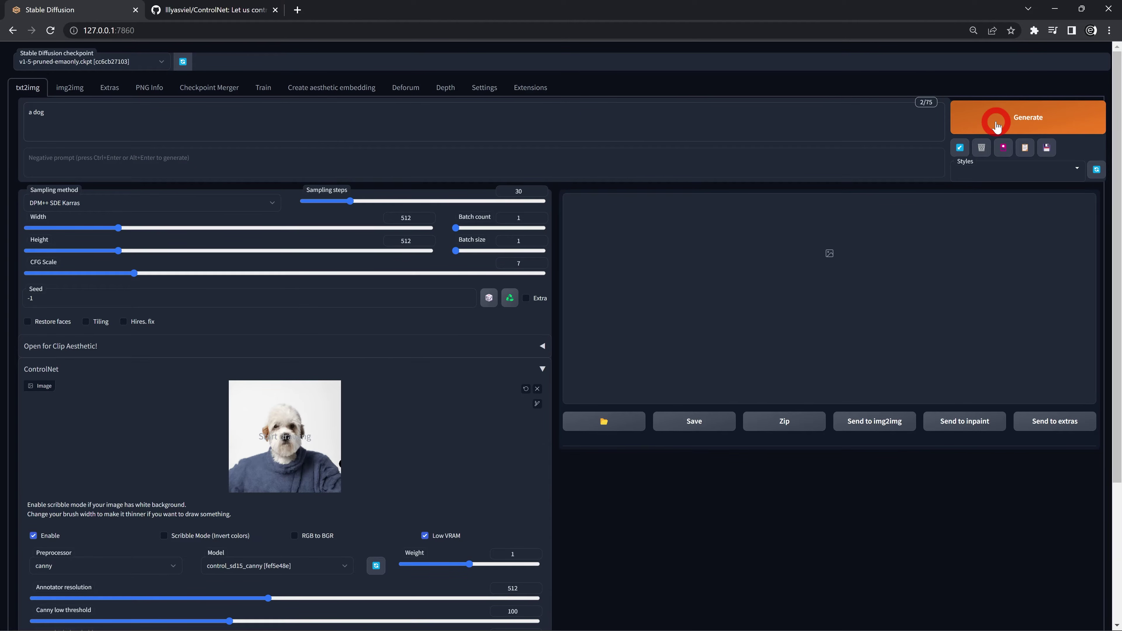
pyautogui.click(996, 126)
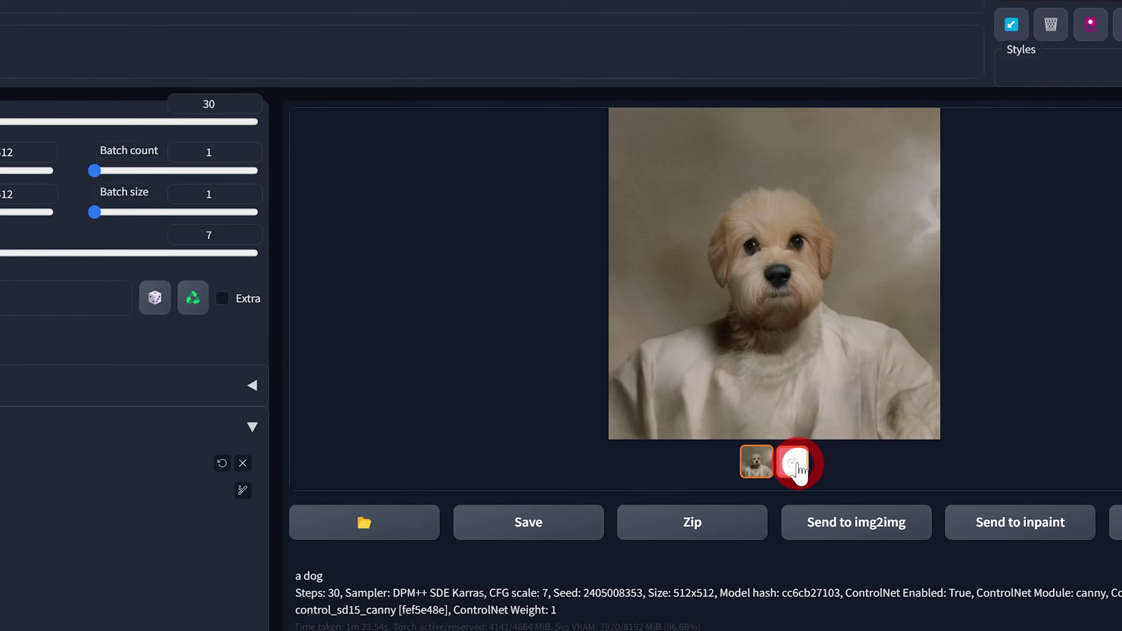
# Step: Compare the canny edge map with the generated dog image, and review the generation settings and source image
pyautogui.click(846, 386)
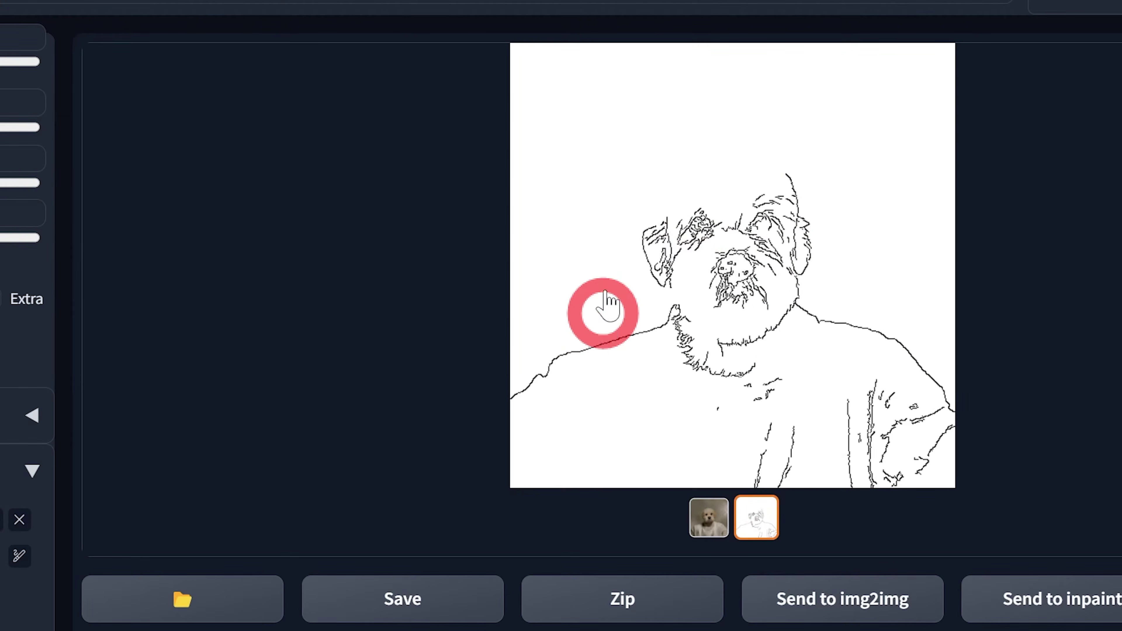
pyautogui.click(706, 518)
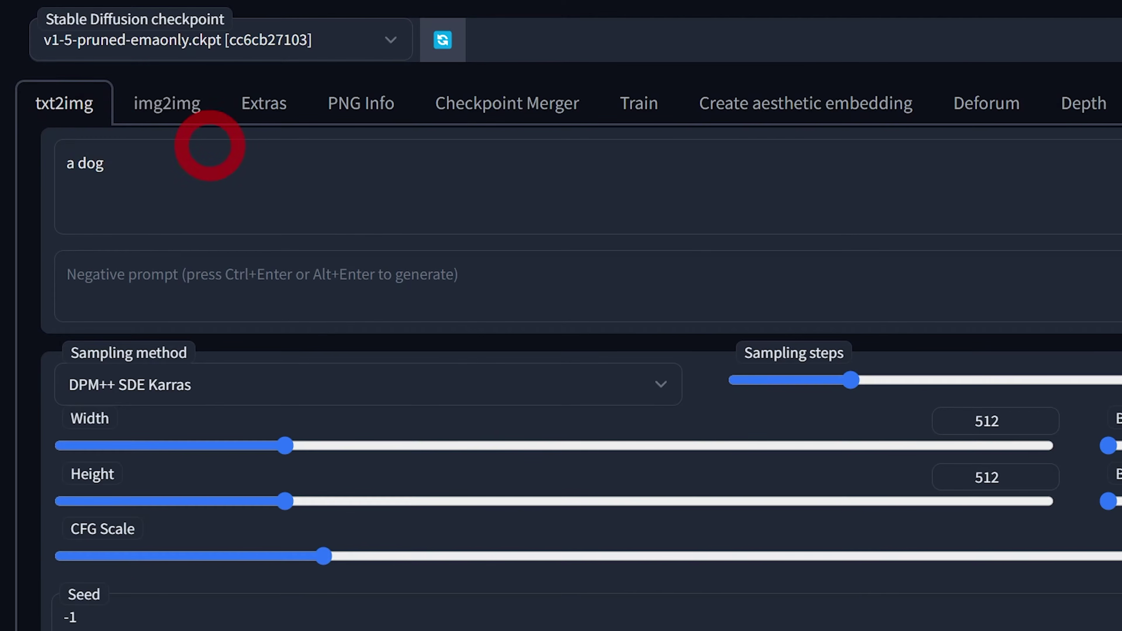
pyautogui.scroll(-10, 774, 476)
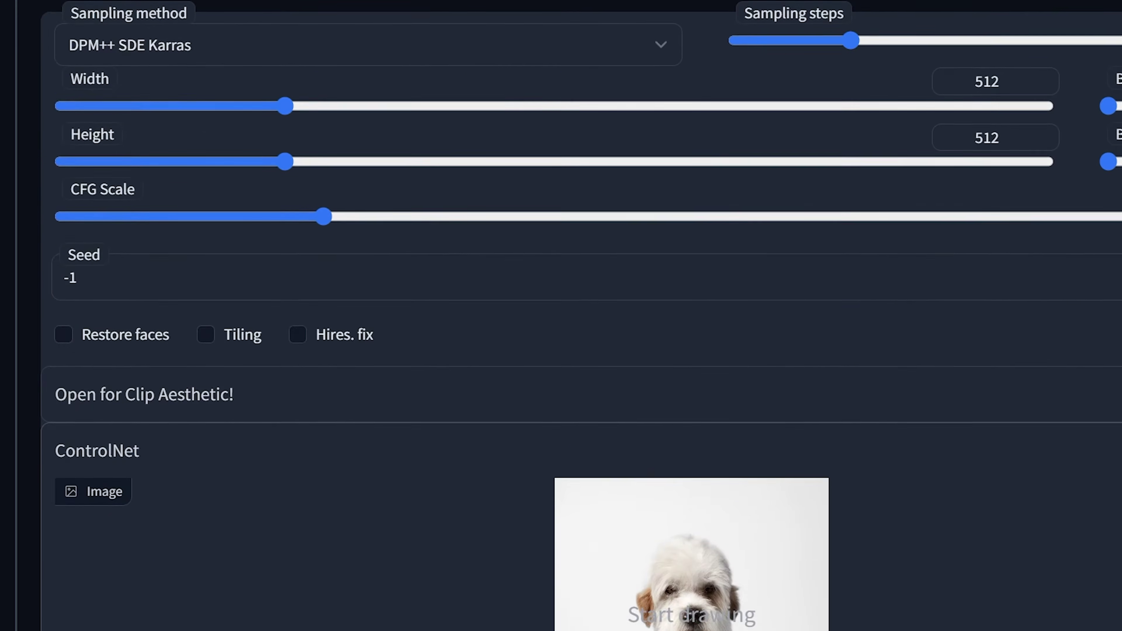
pyautogui.scroll(-4, 689, 422)
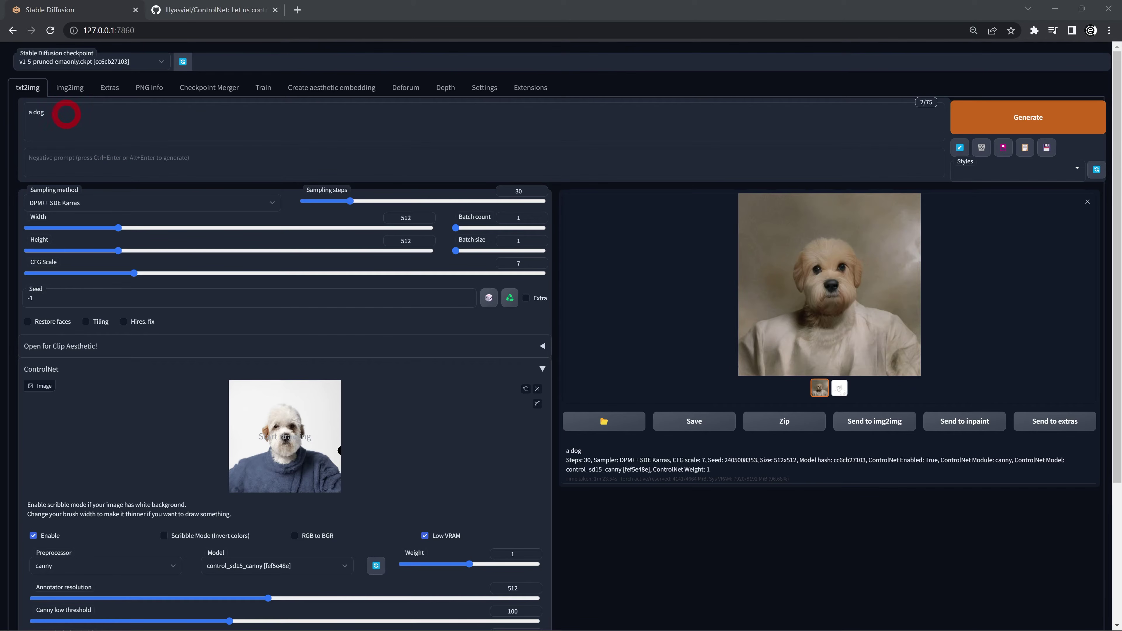
# Step: Change the prompt to "a cat", set the batch count to 4 and generate the images
pyautogui.doubleClick(35, 112)
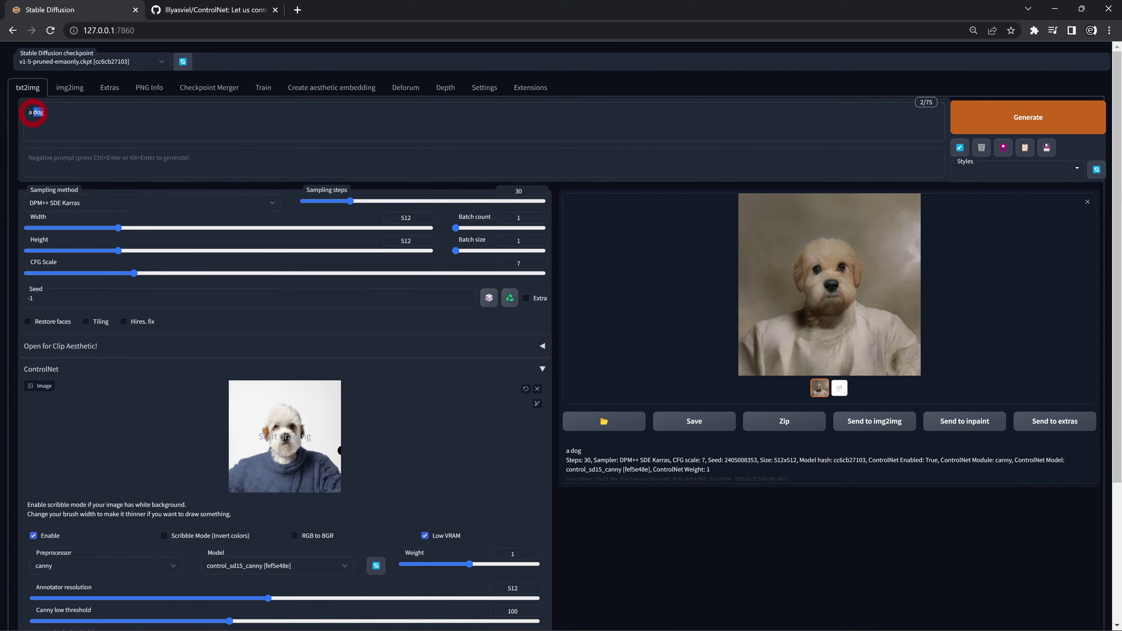
pyautogui.write('cat')
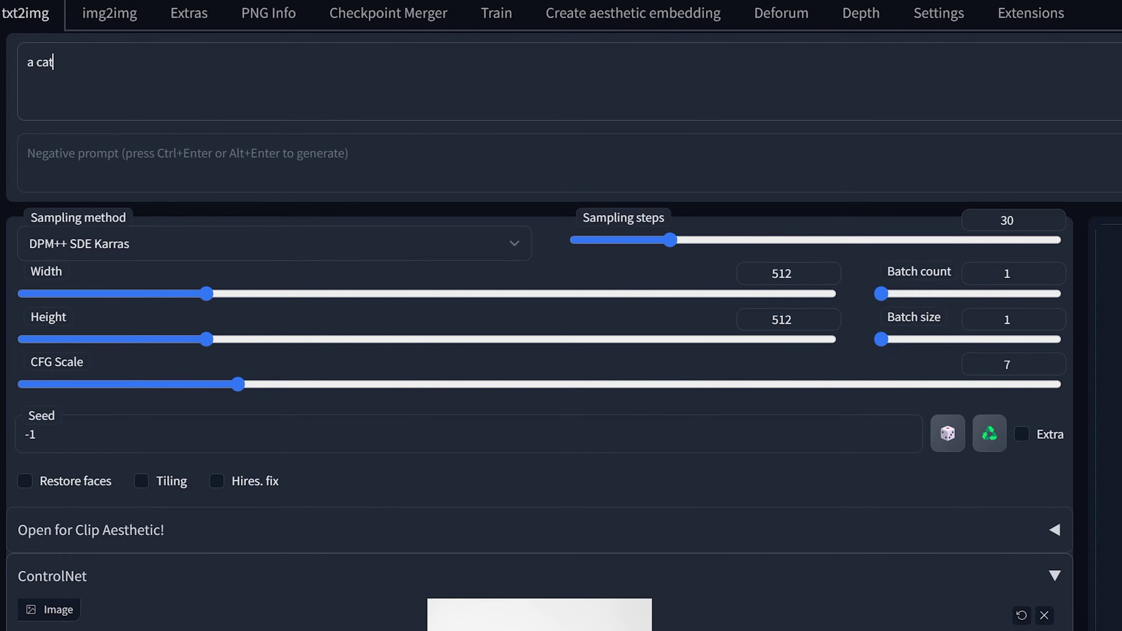
pyautogui.moveTo(882, 293); pyautogui.dragTo(886, 293)
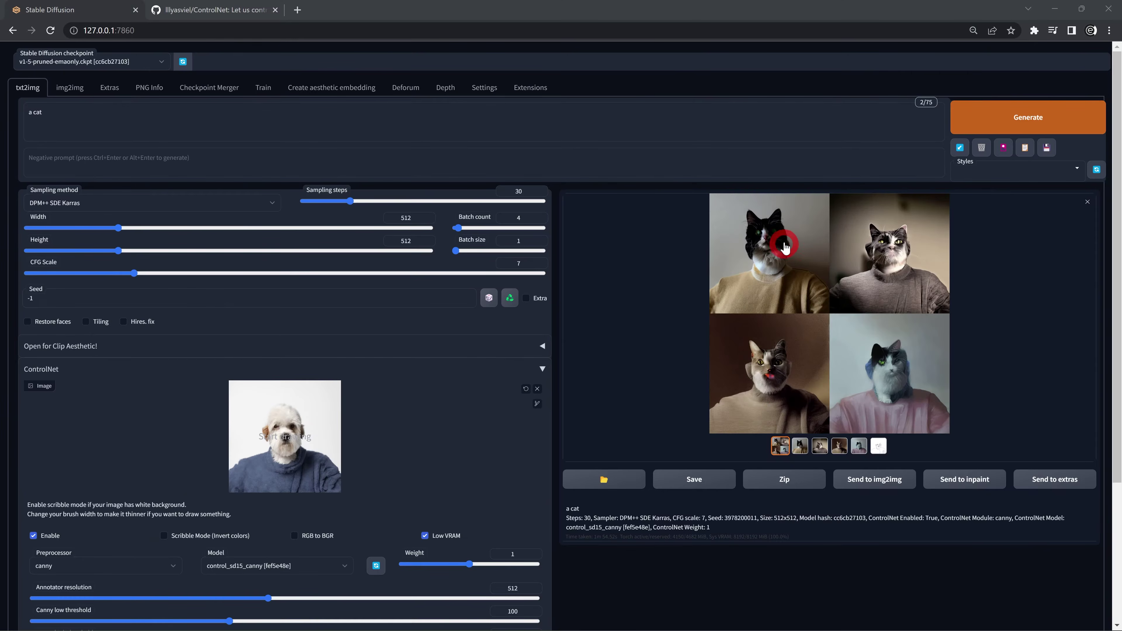
# Step: Examine the generated cat portraits one by one at full size, and show the edge map used for them
pyautogui.click(781, 244)
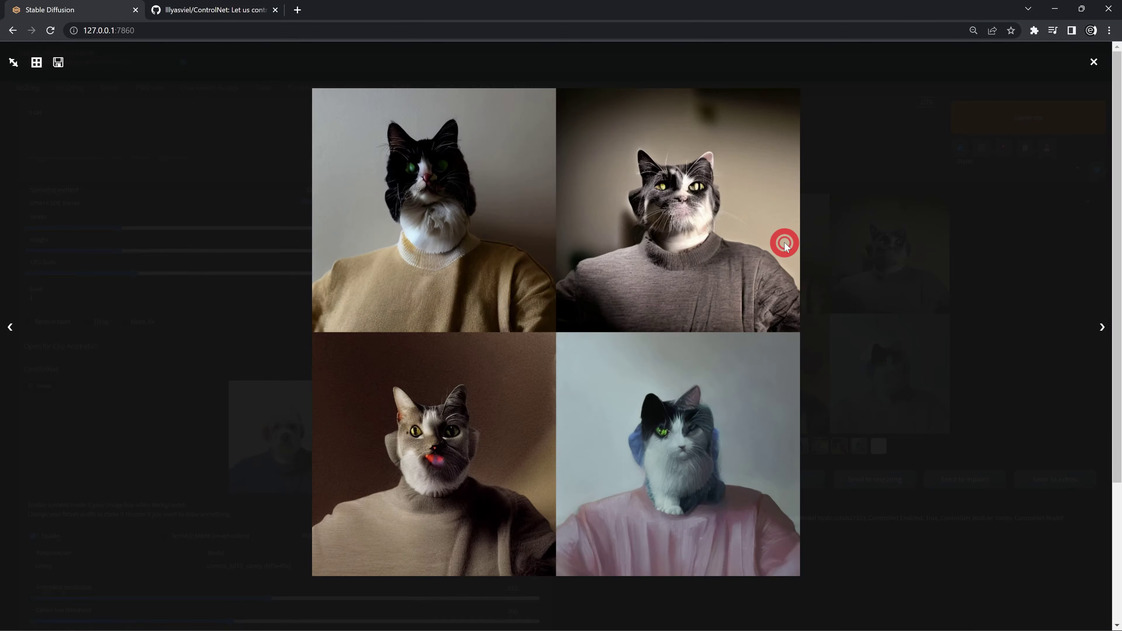
pyautogui.click(1100, 329)
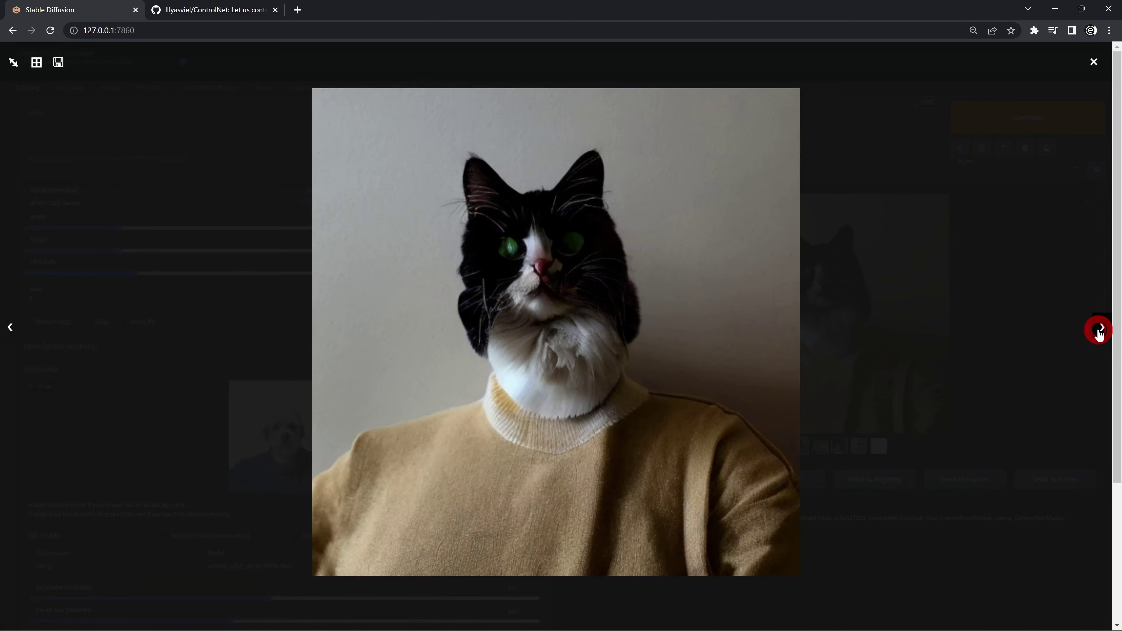
pyautogui.click(605, 254)
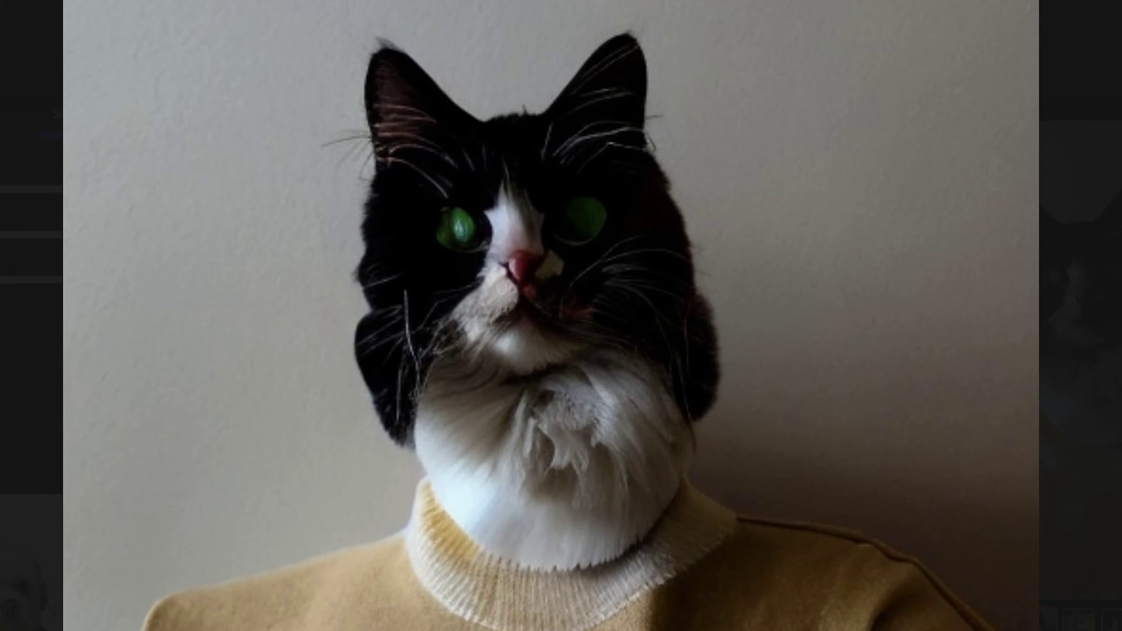
pyautogui.press('Right')
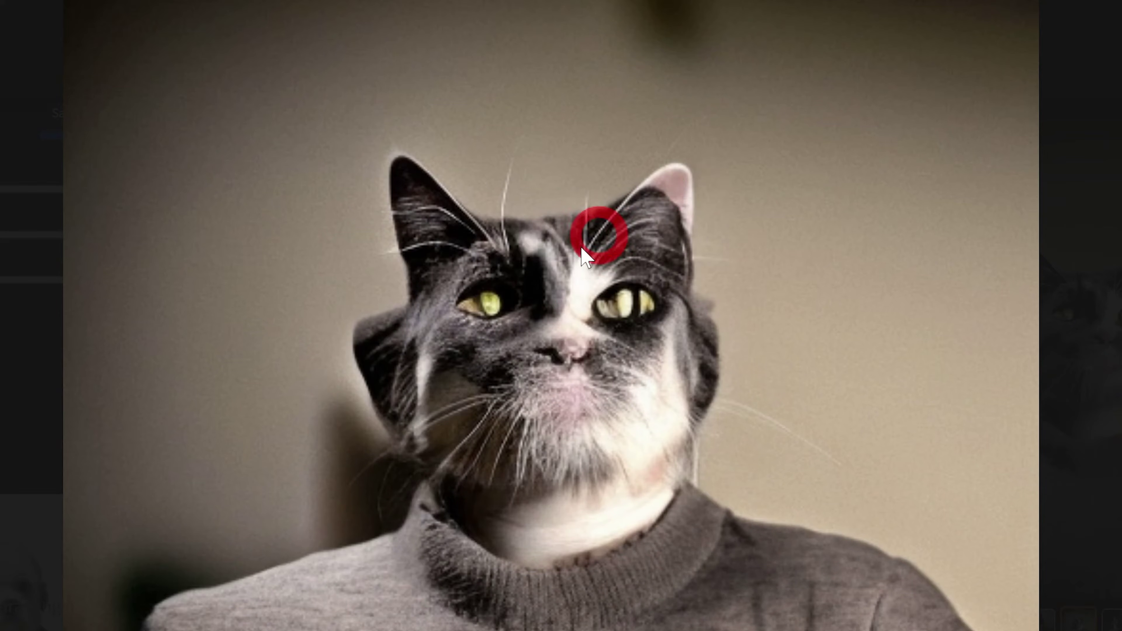
pyautogui.press('Right')
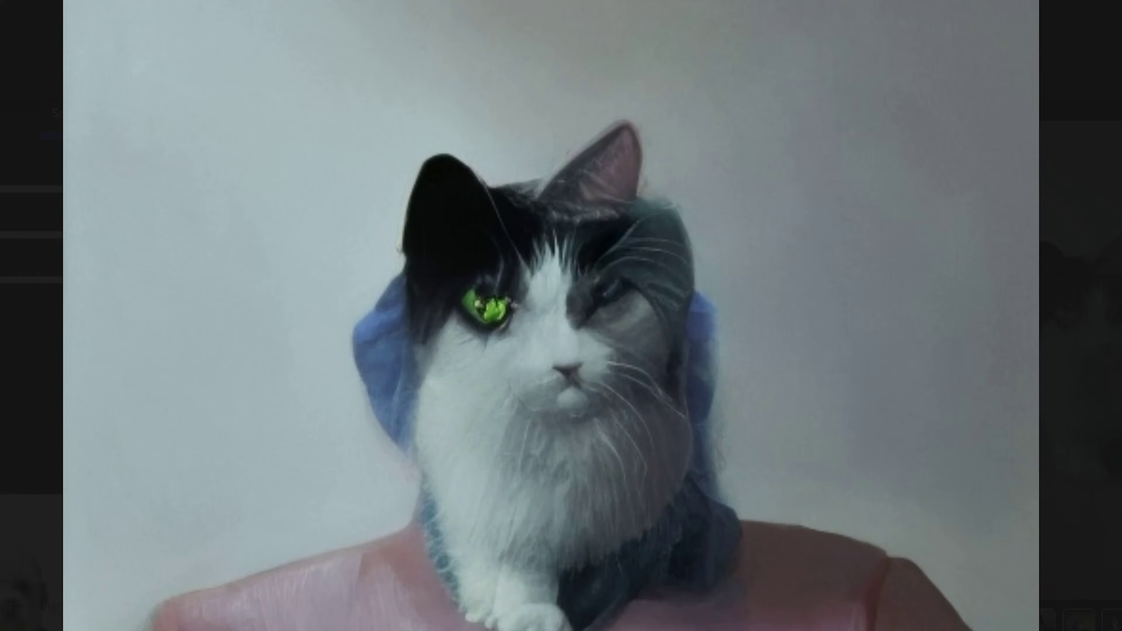
pyautogui.press('Escape')
pyautogui.click(828, 621)
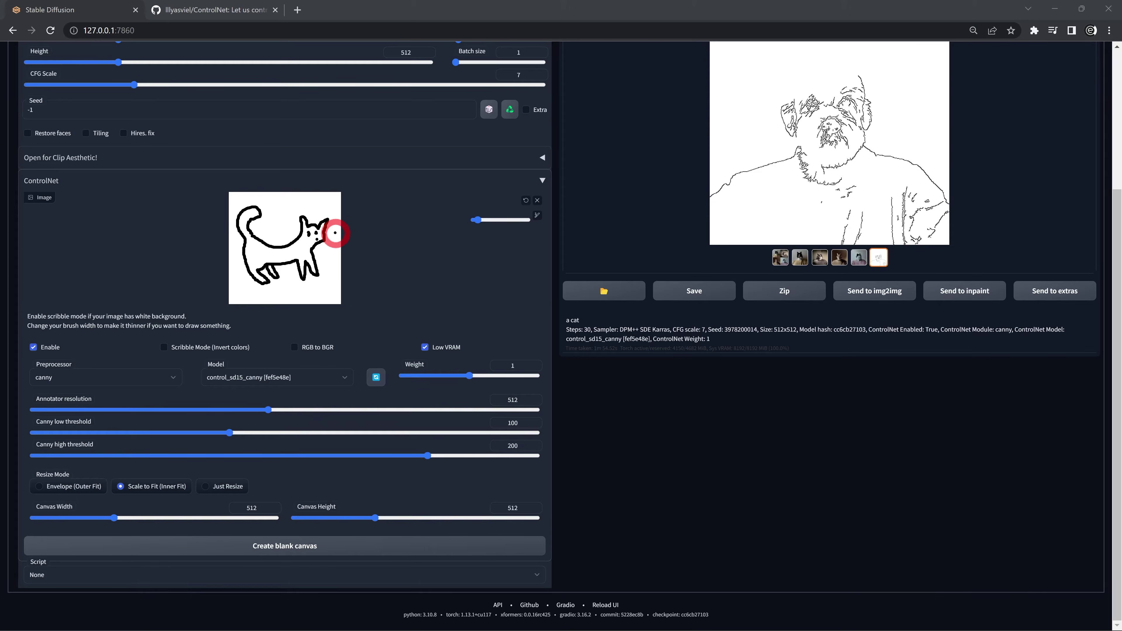
# Step: Generate images from the hand-drawn cat sketch in ControlNet, using the prompt "a cat"
pyautogui.scroll(2, 363, 235)
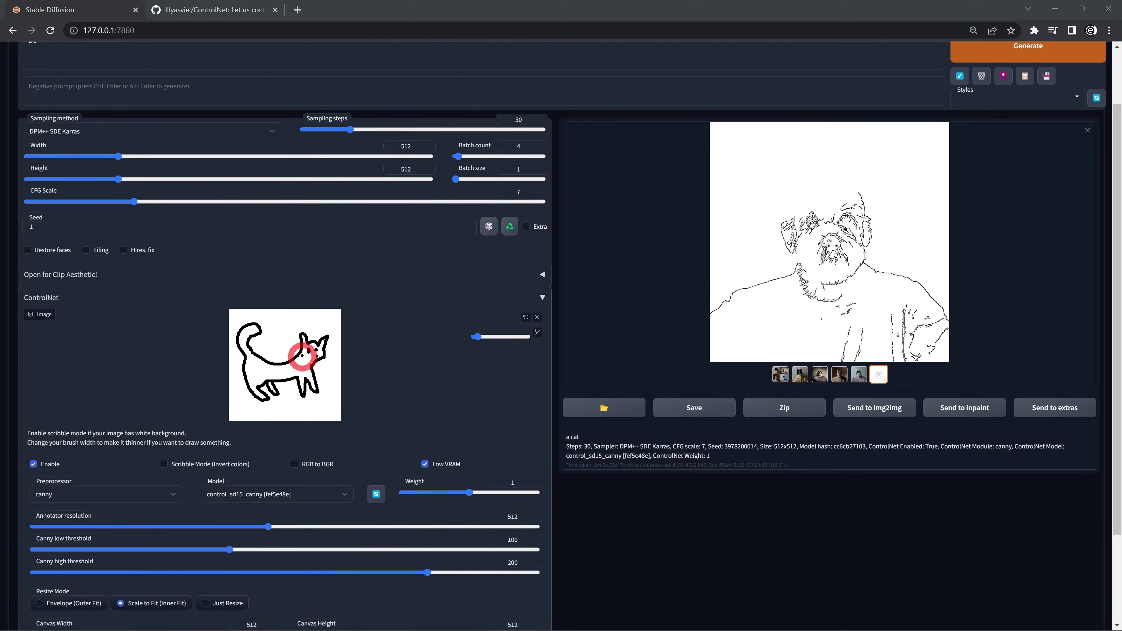
pyautogui.scroll(2, 296, 337)
pyautogui.click(66, 117)
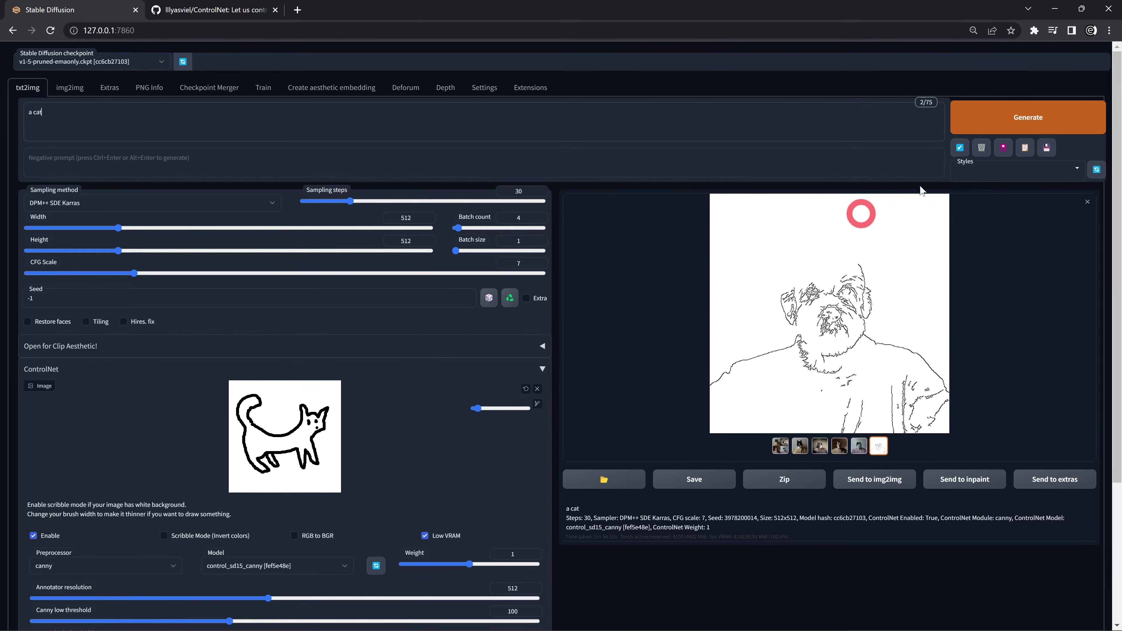
pyautogui.click(860, 213)
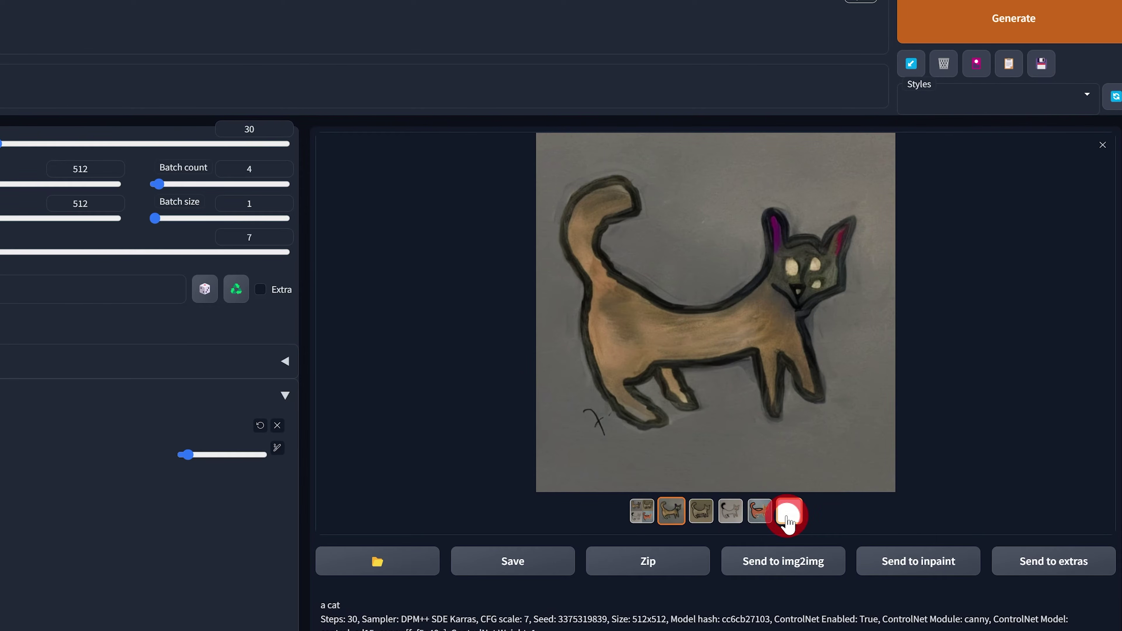
# Step: Compare the sketch's edge map with the generated cat drawings, paging through them at full size
pyautogui.click(791, 509)
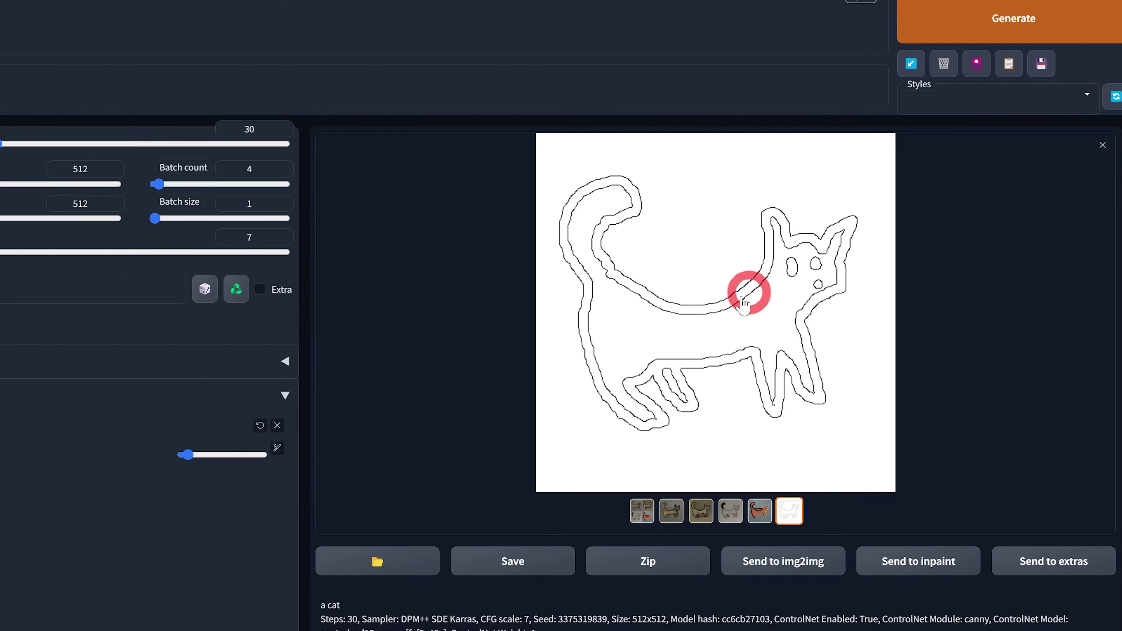
pyautogui.click(758, 512)
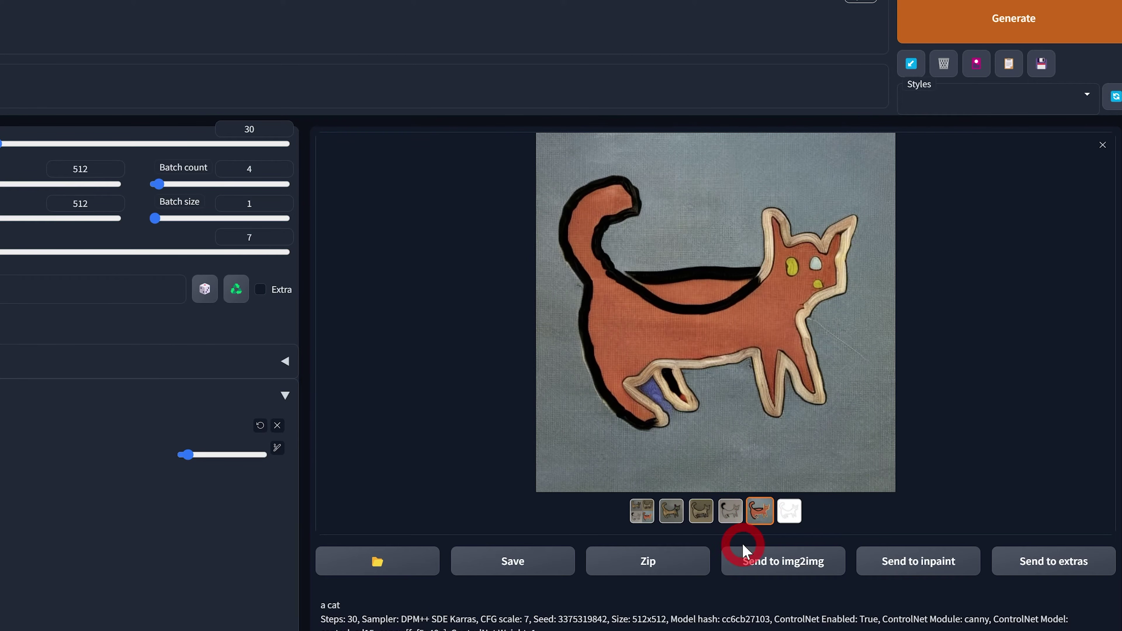
pyautogui.click(775, 403)
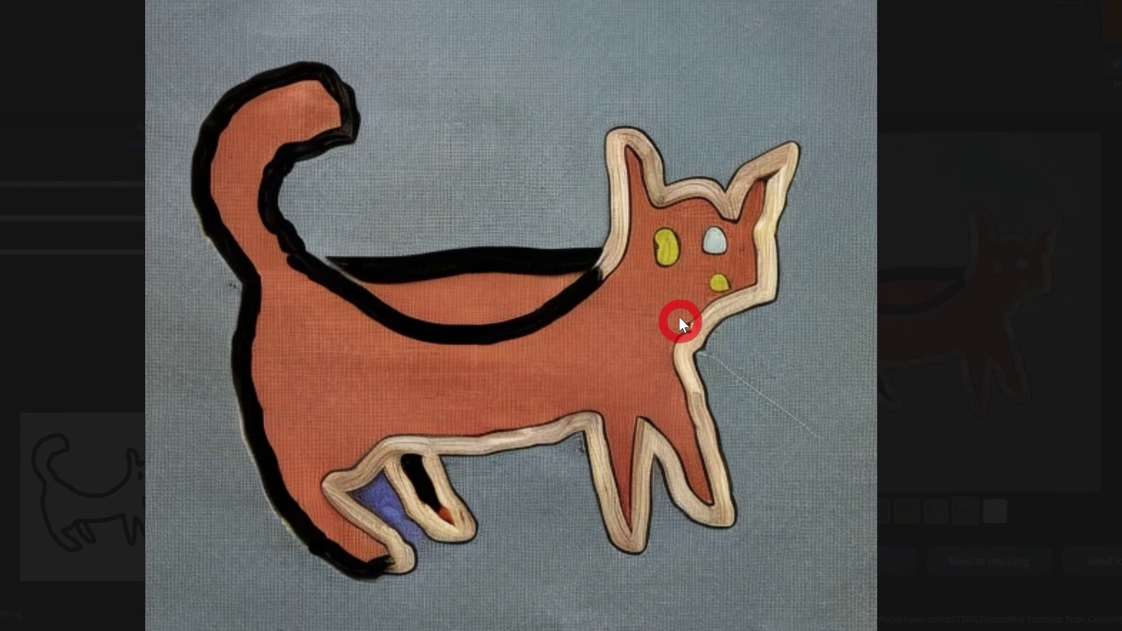
pyautogui.press('Right')
pyautogui.press('Right')
pyautogui.press('Right')
pyautogui.press('Right')
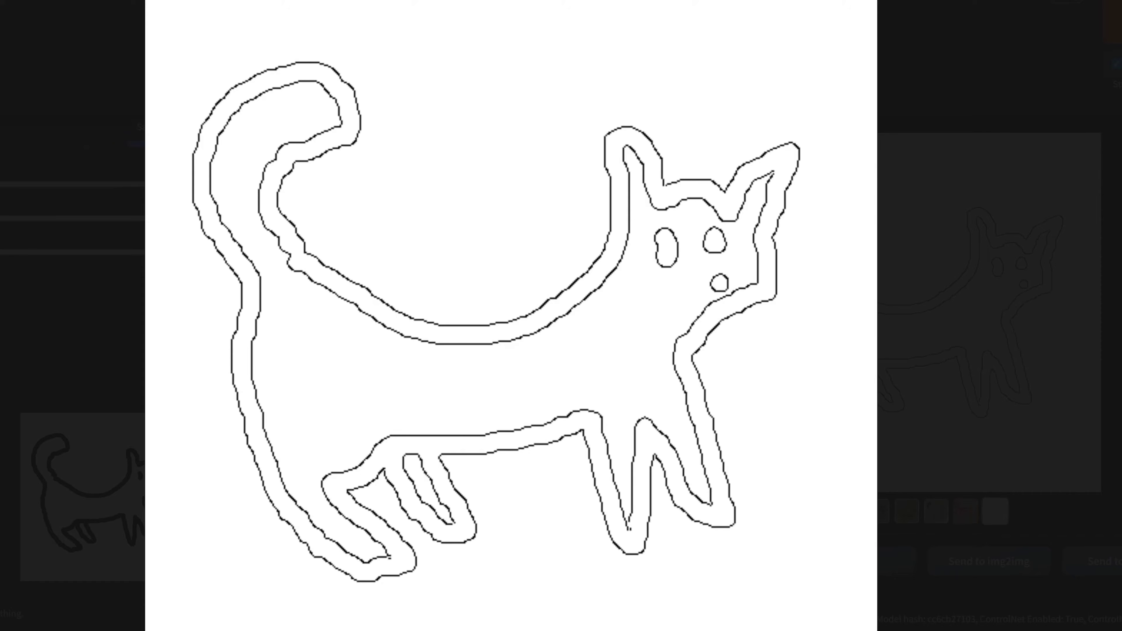
pyautogui.press('Right')
pyautogui.press('Right')
pyautogui.click(661, 221)
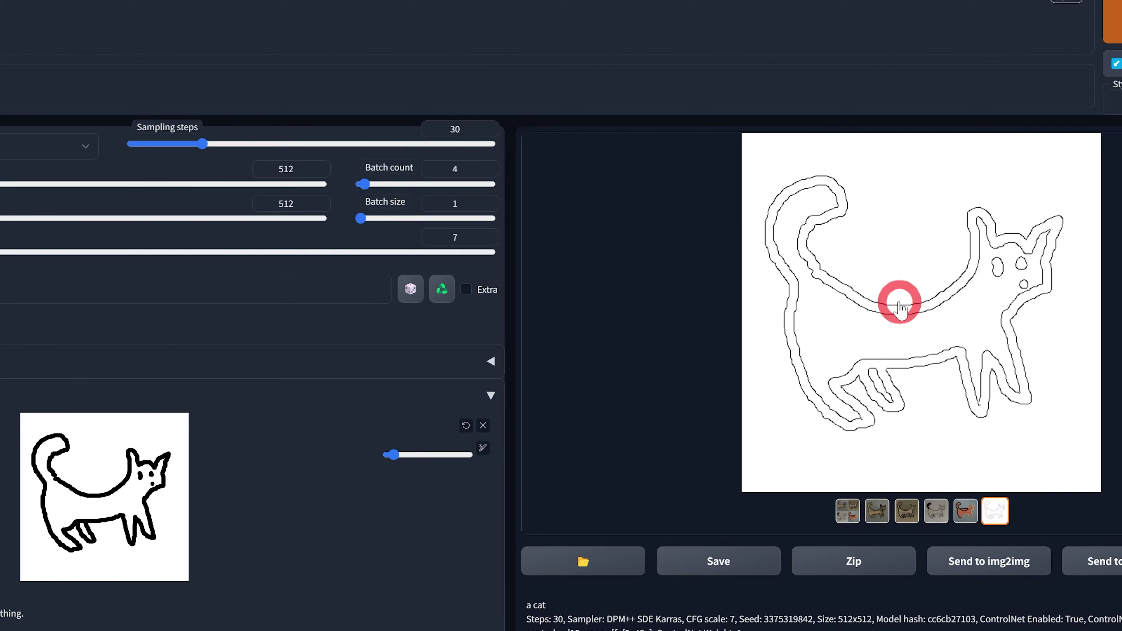
pyautogui.click(906, 517)
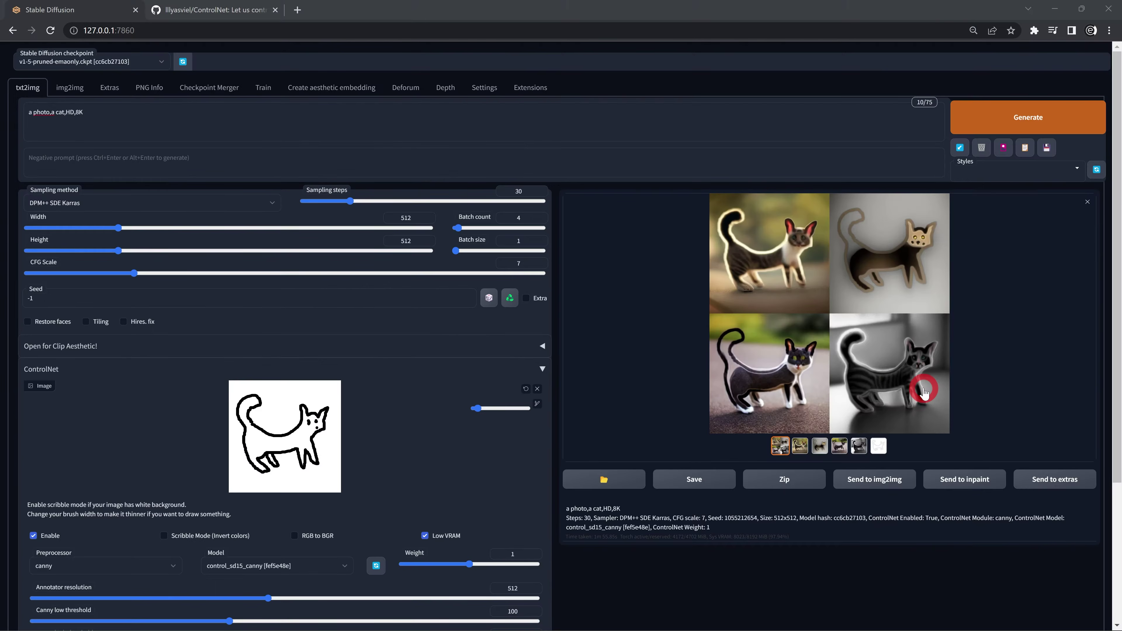
# Step: Review the prompt "a photo,a cat,HD,8K" and examine its generated cat images at full size
pyautogui.click(75, 113)
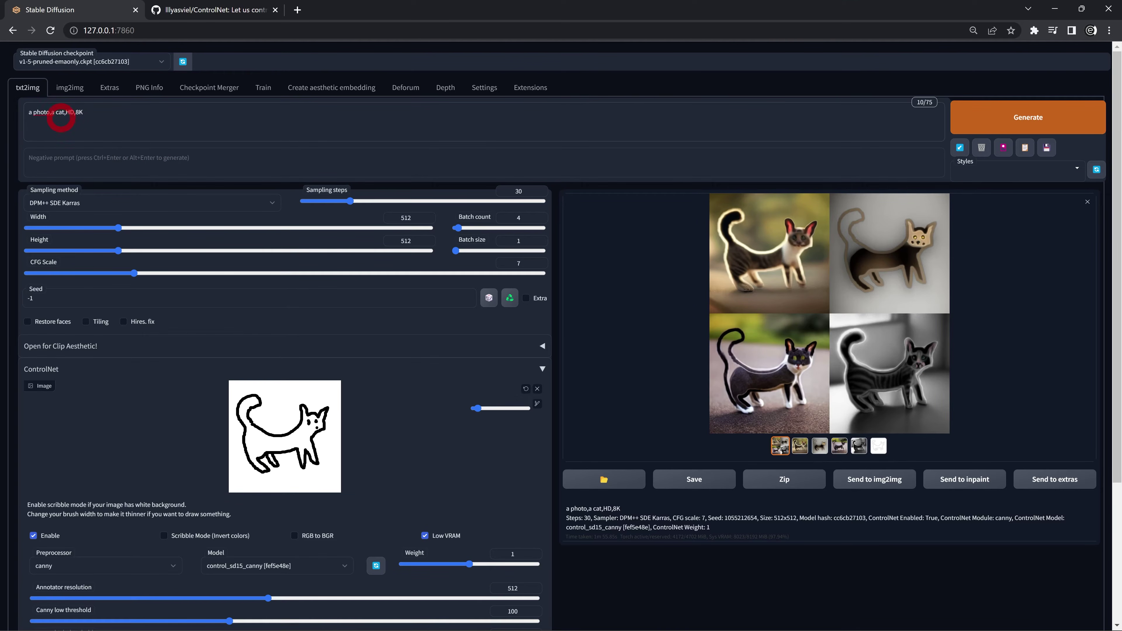
pyautogui.click(52, 113)
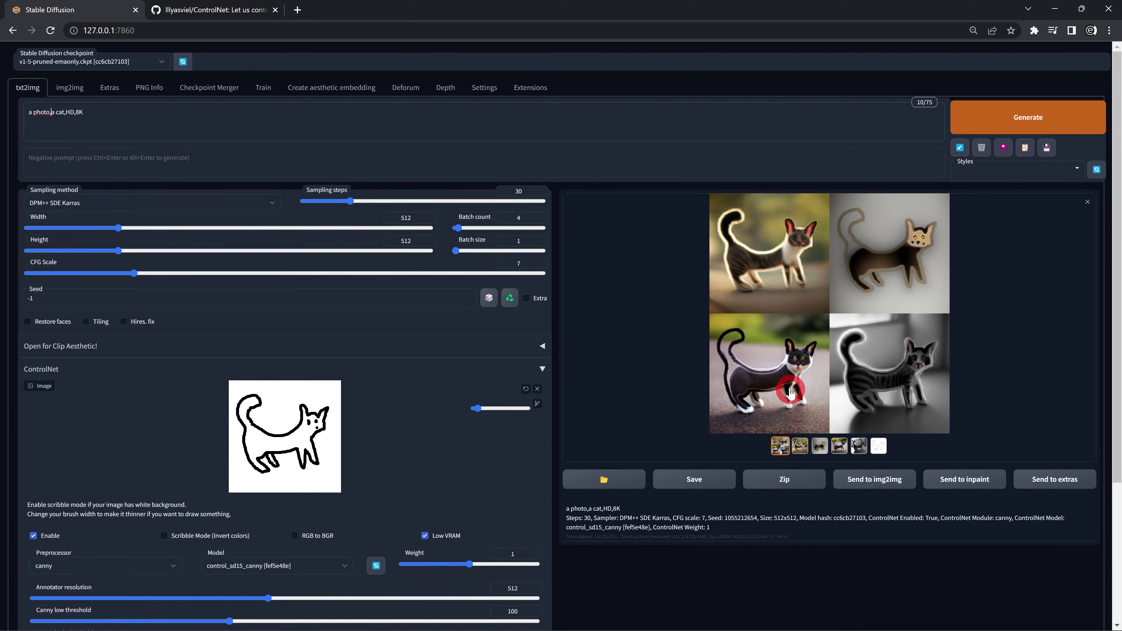
pyautogui.click(774, 276)
pyautogui.click(1099, 328)
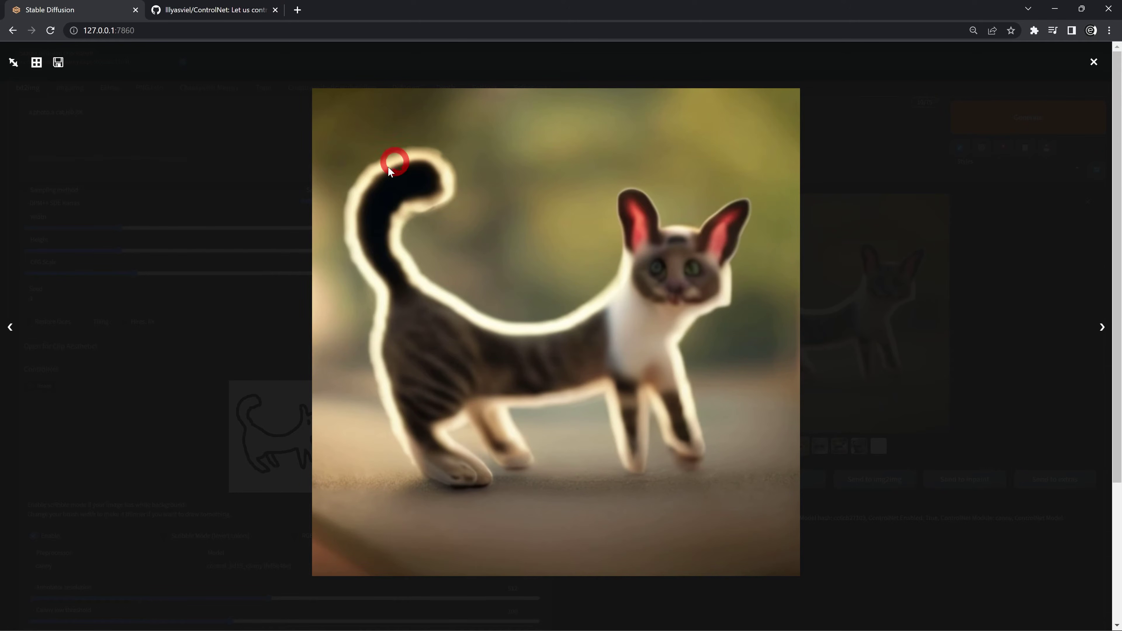
pyautogui.click(1102, 328)
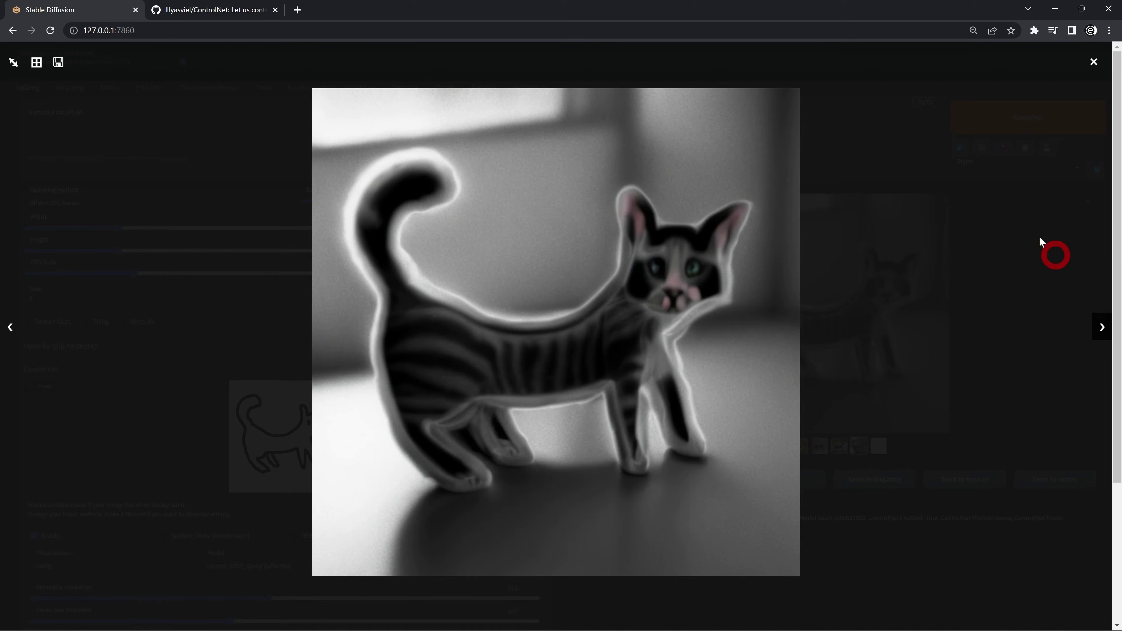
pyautogui.click(1095, 63)
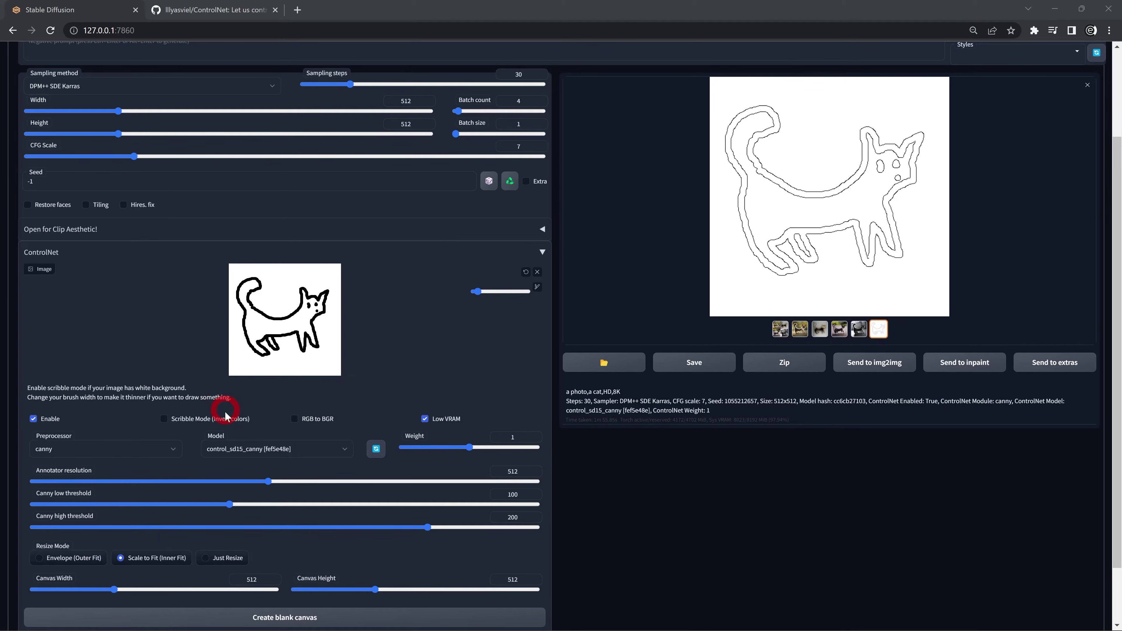
# Step: Set ControlNet to the control_sd15_scribble model with the scribble preprocessor, and turn on scribble mode for the cat sketch
pyautogui.click(238, 449)
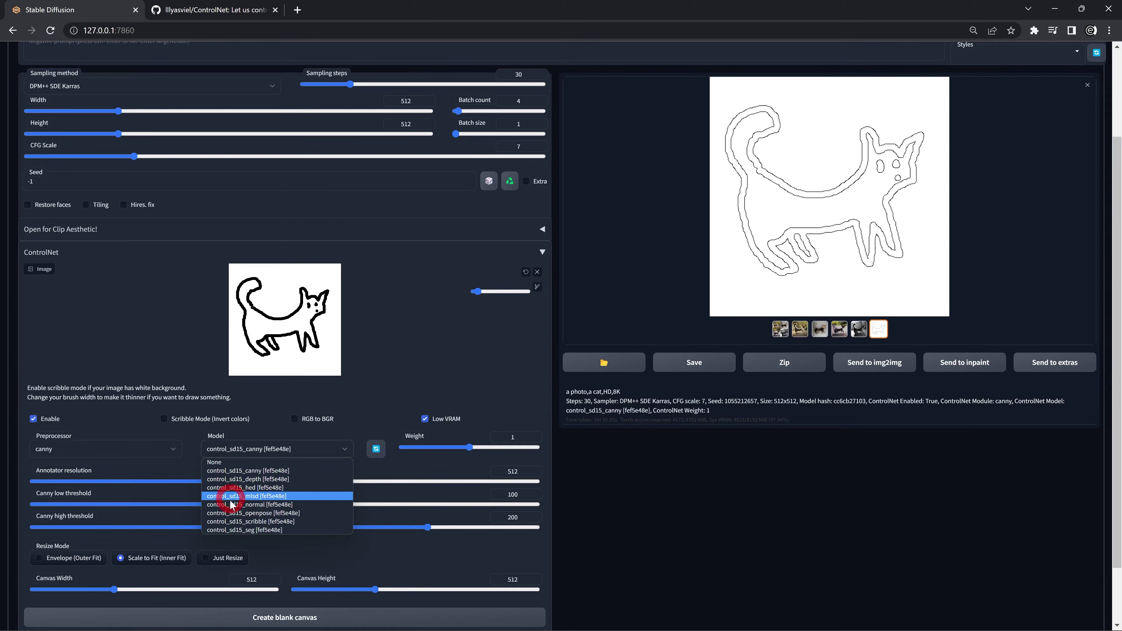
pyautogui.click(239, 522)
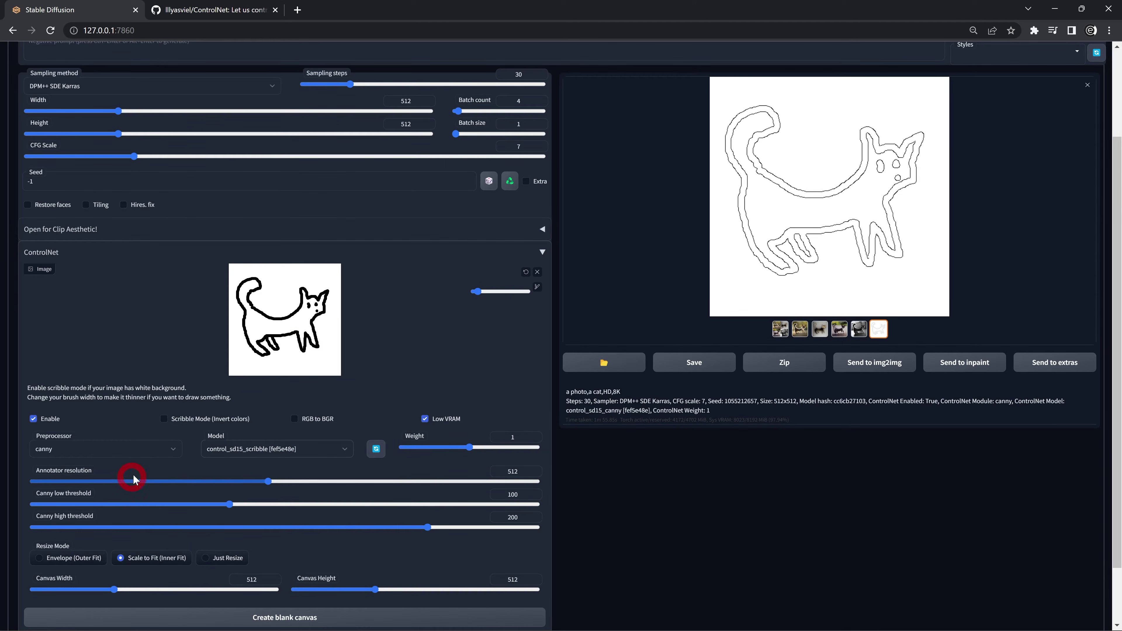
pyautogui.click(87, 454)
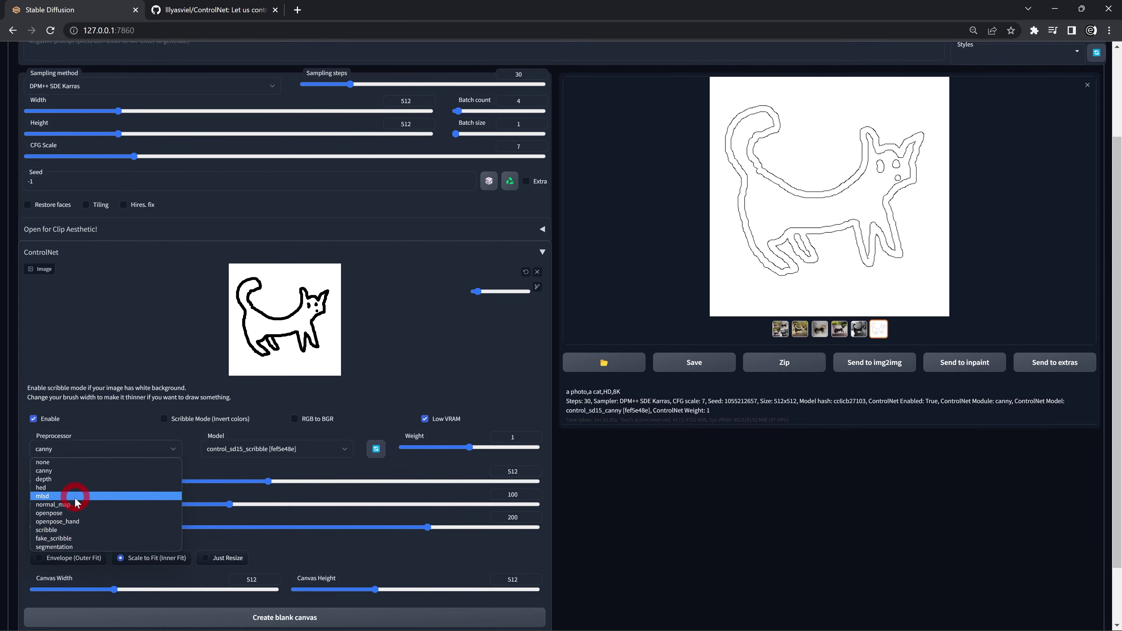
pyautogui.click(76, 525)
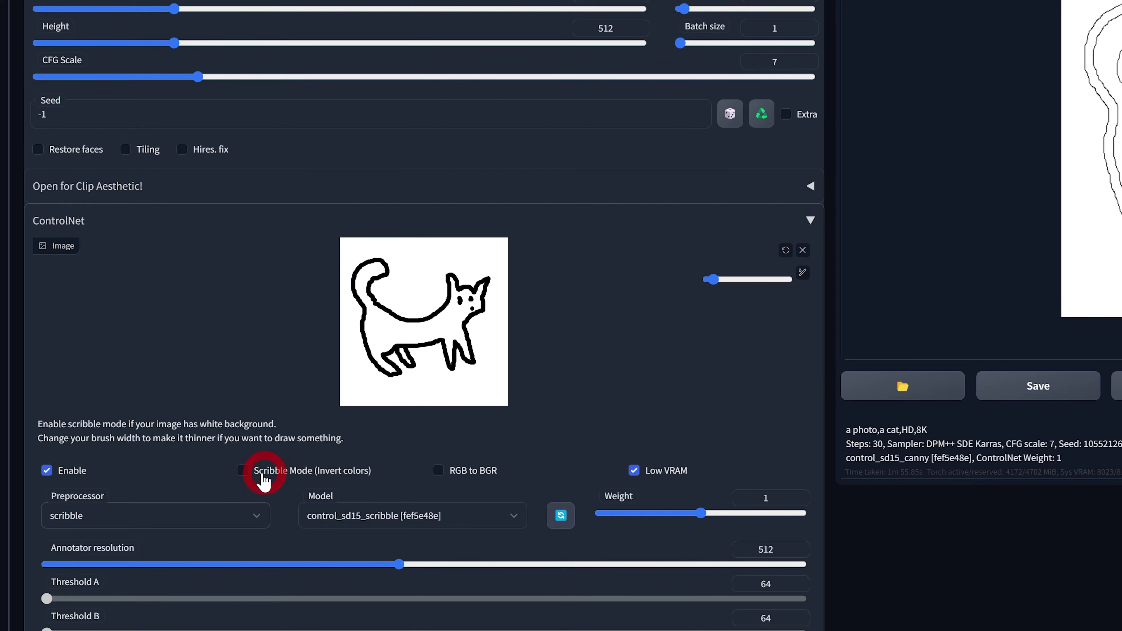
pyautogui.click(264, 476)
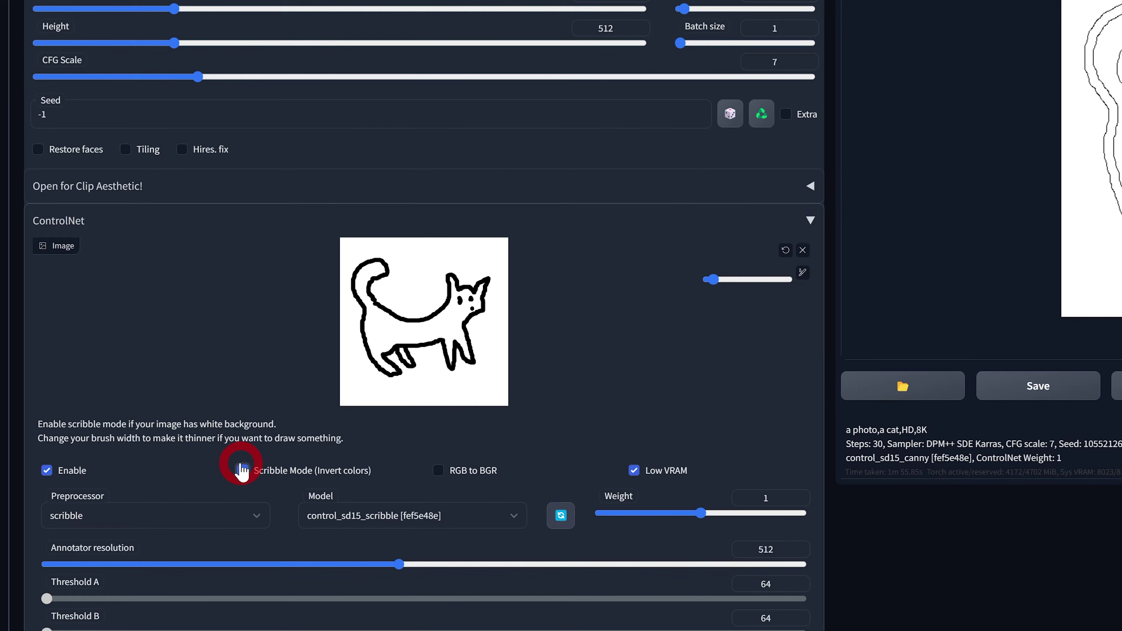
pyautogui.scroll(4, 242, 472)
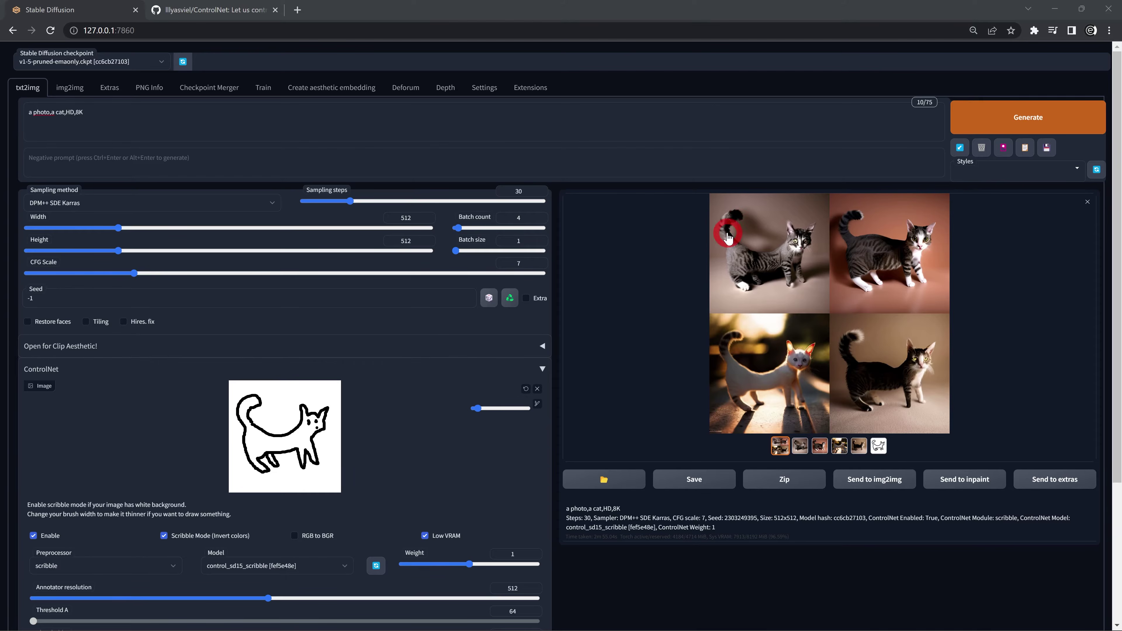
# Step: Page through the cat photos generated with the scribble model at full size, and compare them with the scribble map
pyautogui.click(1119, 213)
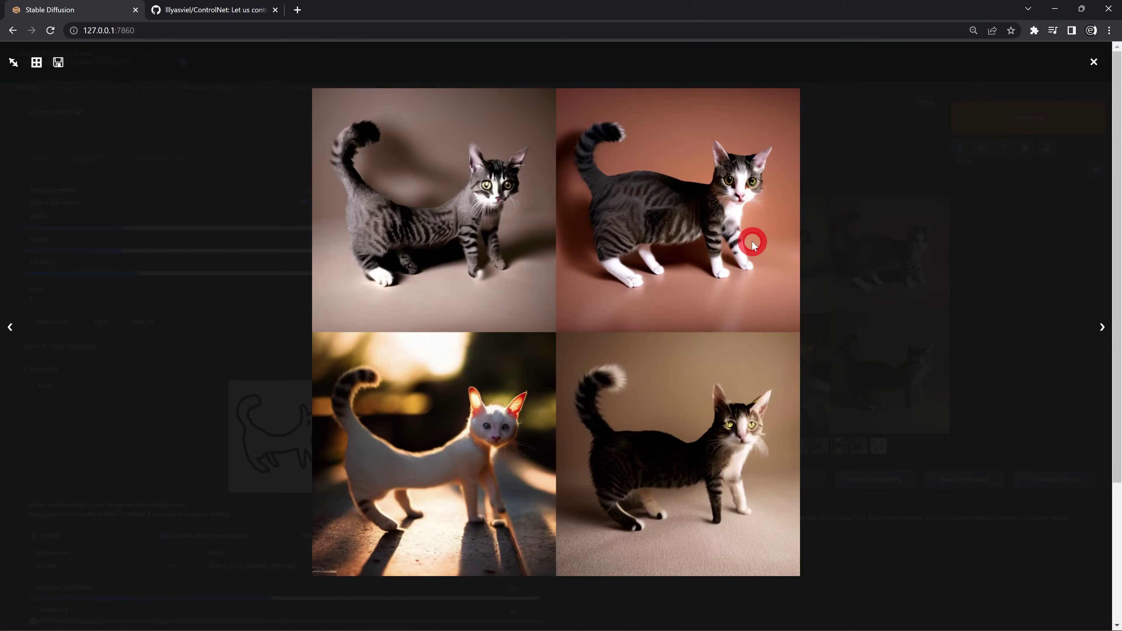
pyautogui.click(1101, 327)
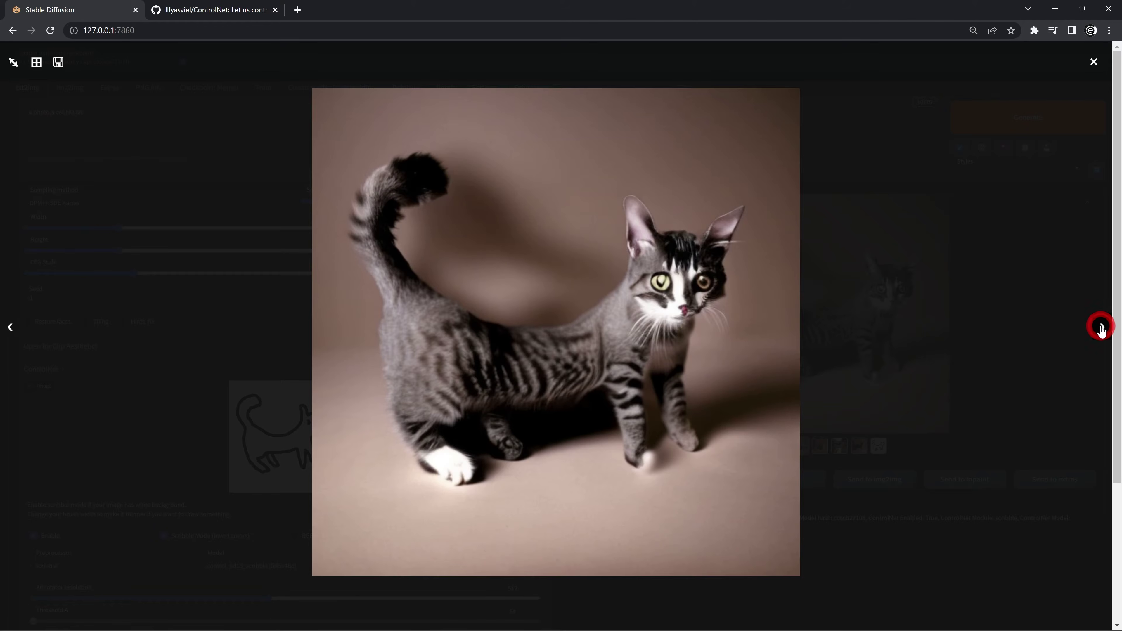
pyautogui.click(1101, 327)
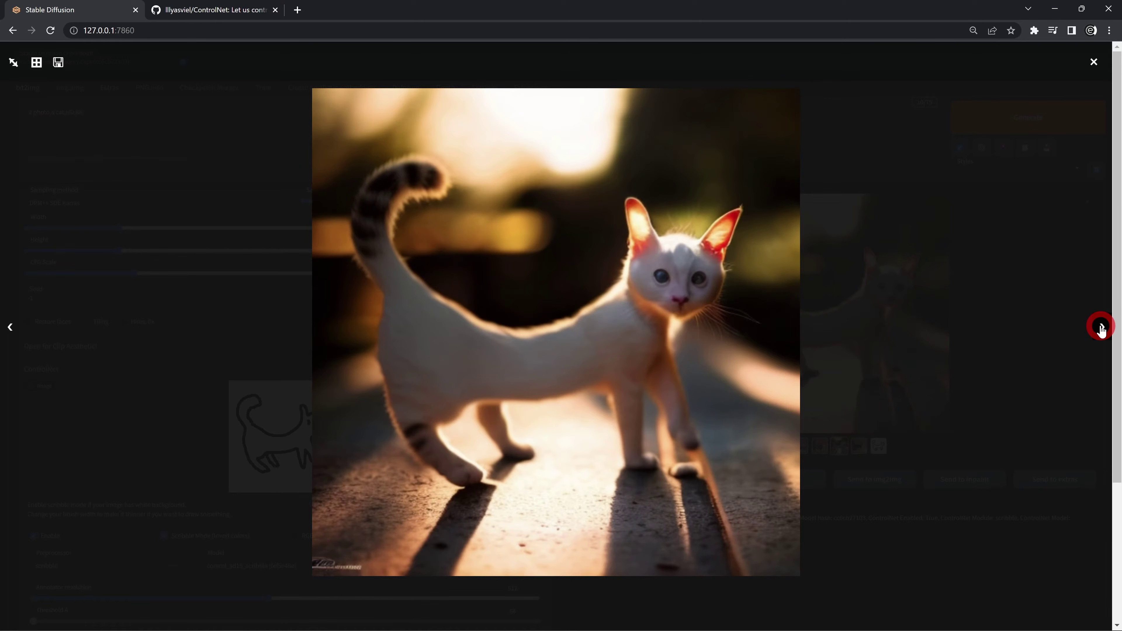
pyautogui.click(1101, 327)
pyautogui.click(1101, 327)
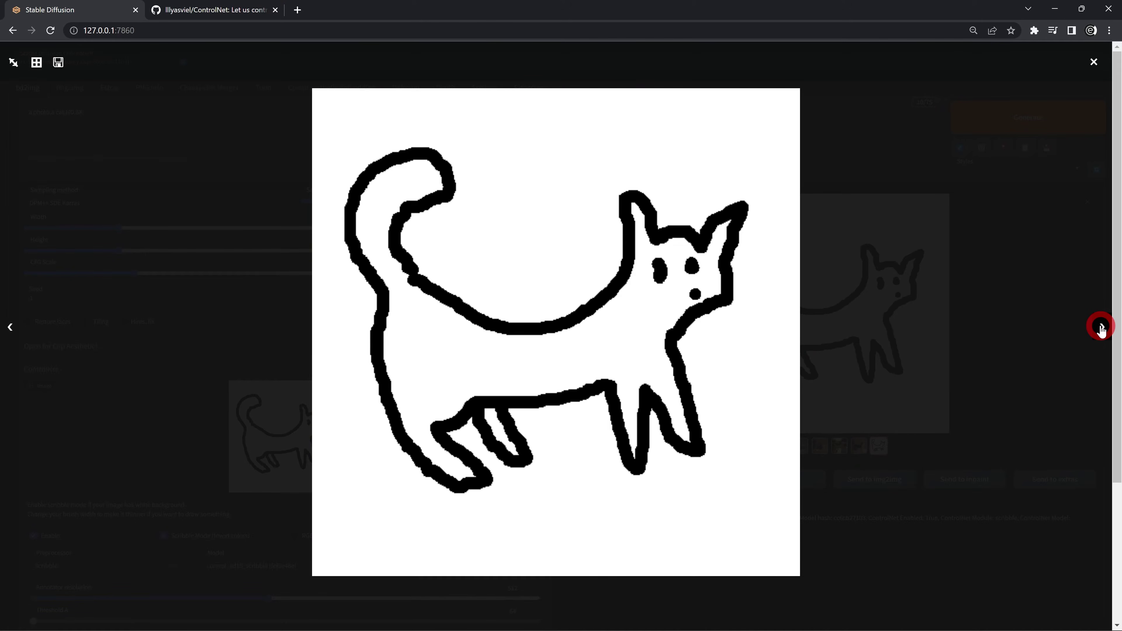
pyautogui.click(8, 327)
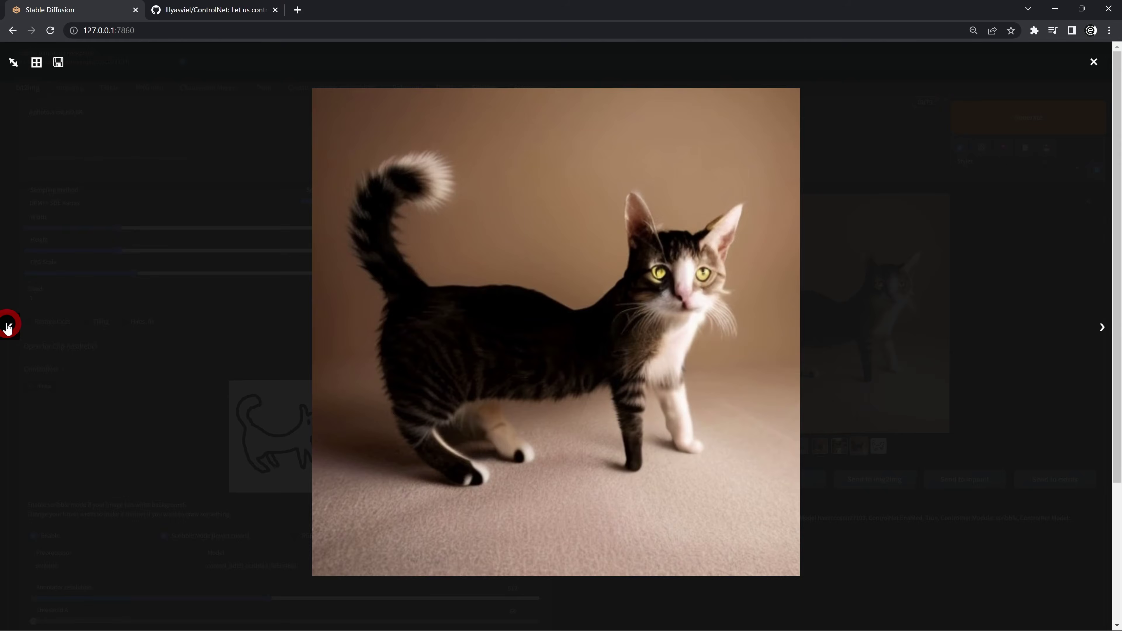
pyautogui.click(656, 222)
pyautogui.click(425, 350)
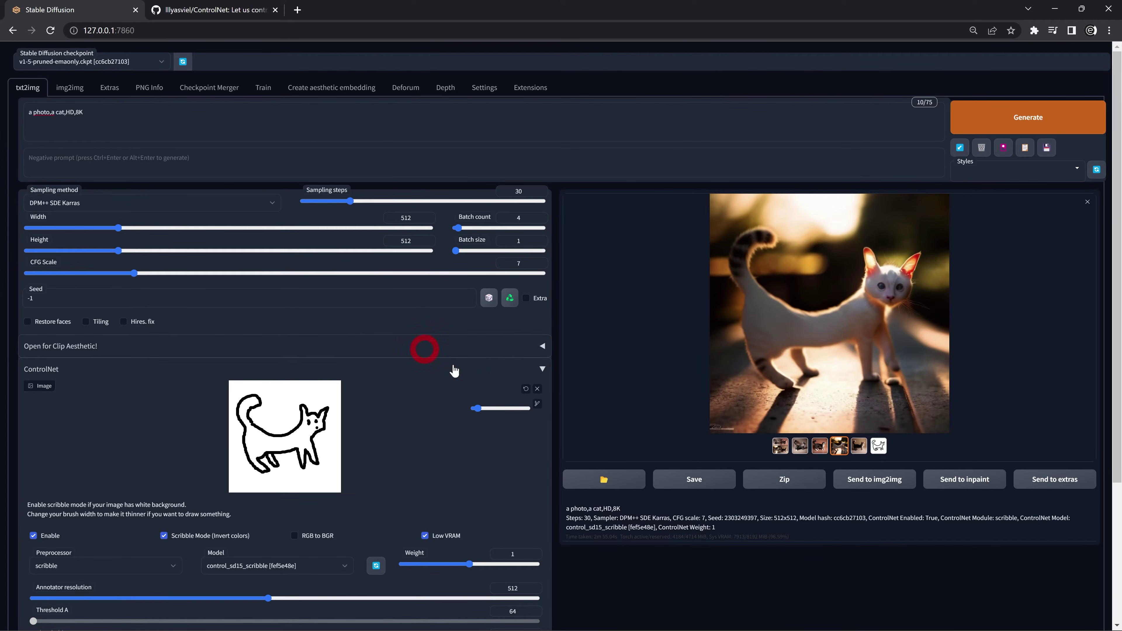
# Step: Replace the ControlNet sketch with the dog photo and generate images from the prompt "a paint,a dog,HD,8K"
pyautogui.click(537, 389)
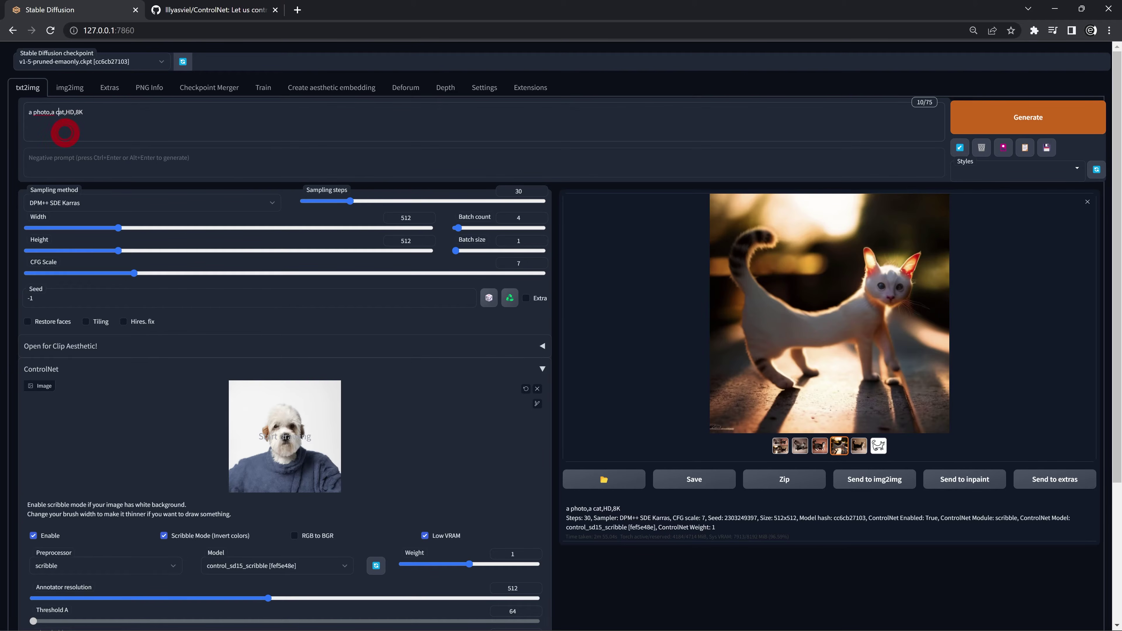
pyautogui.press('BackSpace')
pyautogui.write('dog')
pyautogui.click(985, 116)
# Step: Examine the generated dog paintings at full size, along with the scribble map extracted from the dog photo
pyautogui.click(912, 344)
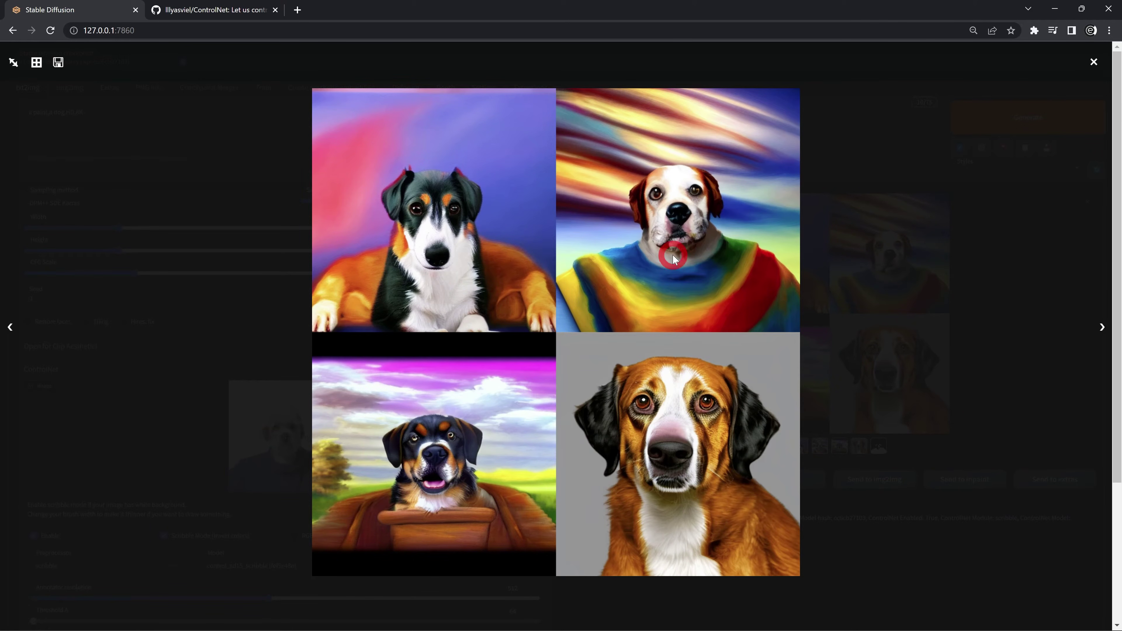
pyautogui.click(1100, 328)
pyautogui.click(1100, 330)
pyautogui.click(1099, 331)
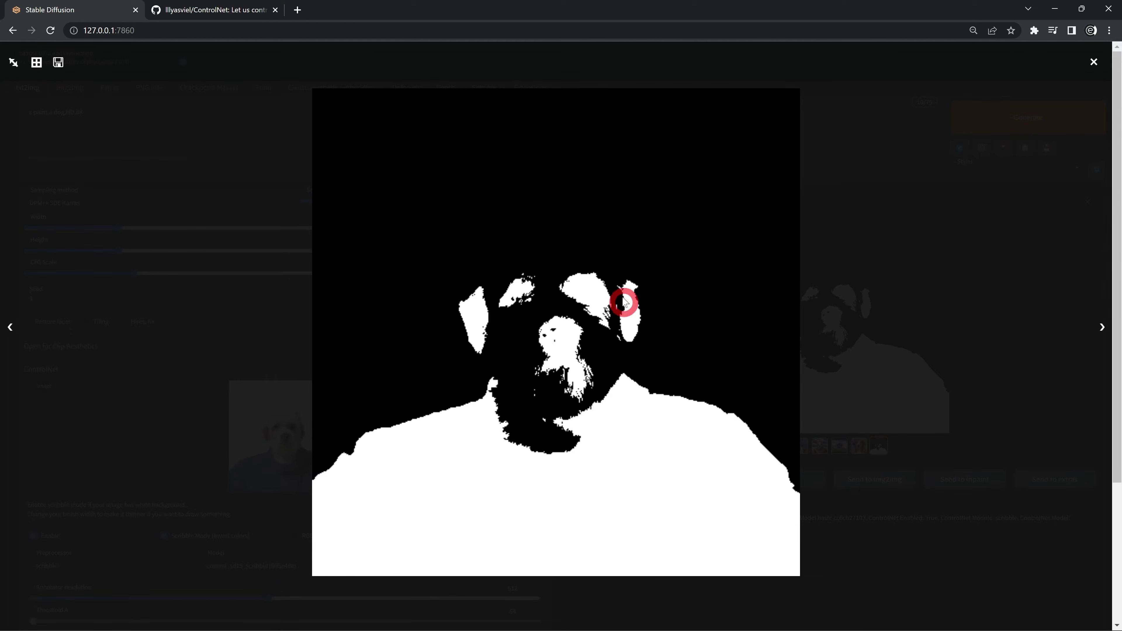
pyautogui.click(1094, 62)
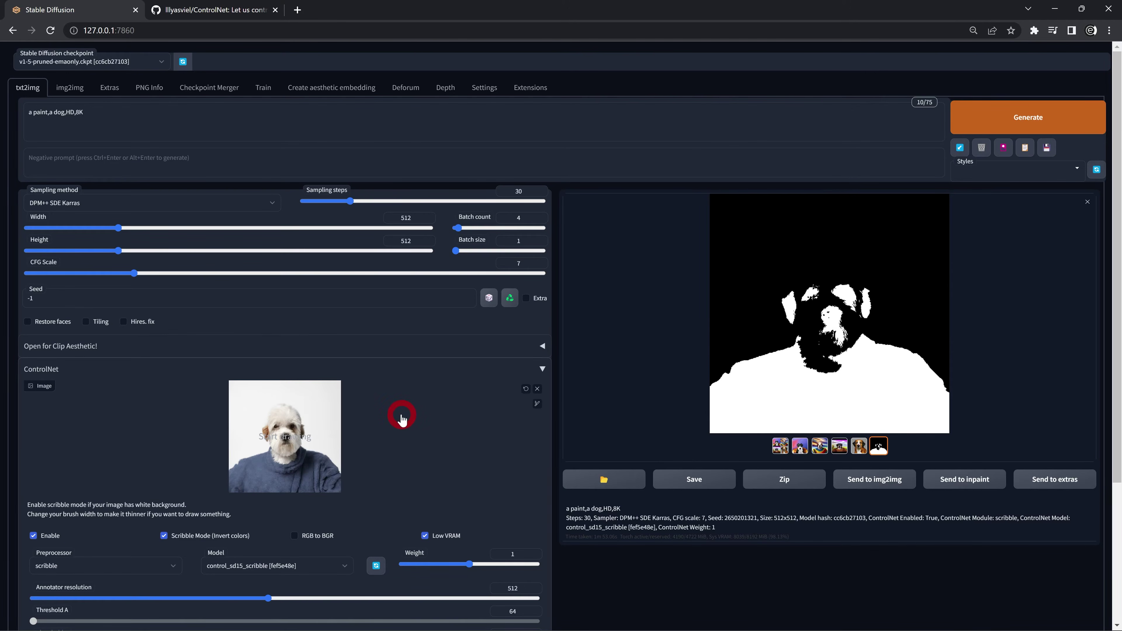
# Step: Switch ControlNet to the control_sd15_hed model with the hed preprocessor for the dog photo
pyautogui.scroll(-4, 402, 418)
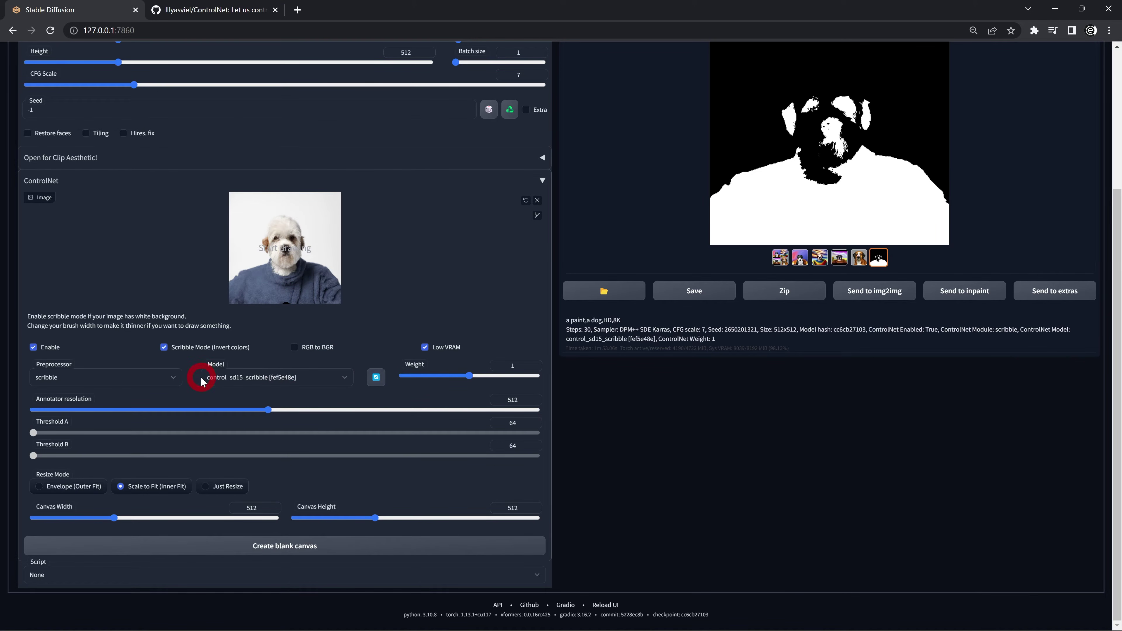
pyautogui.click(348, 379)
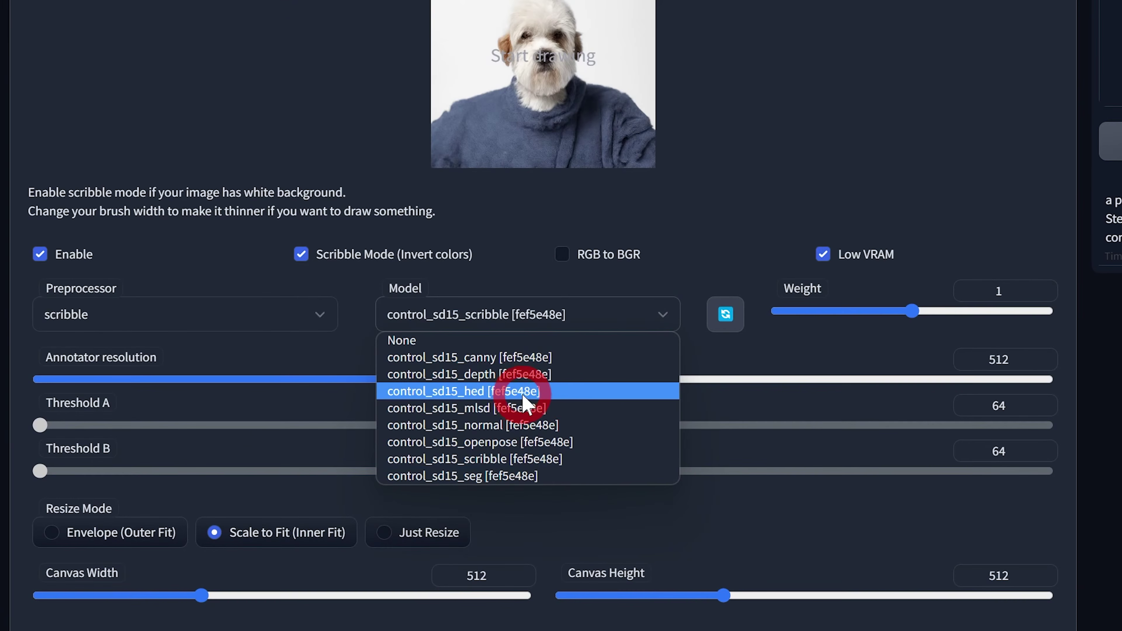
pyautogui.click(288, 416)
pyautogui.click(285, 318)
pyautogui.click(143, 396)
pyautogui.scroll(8, 845, 301)
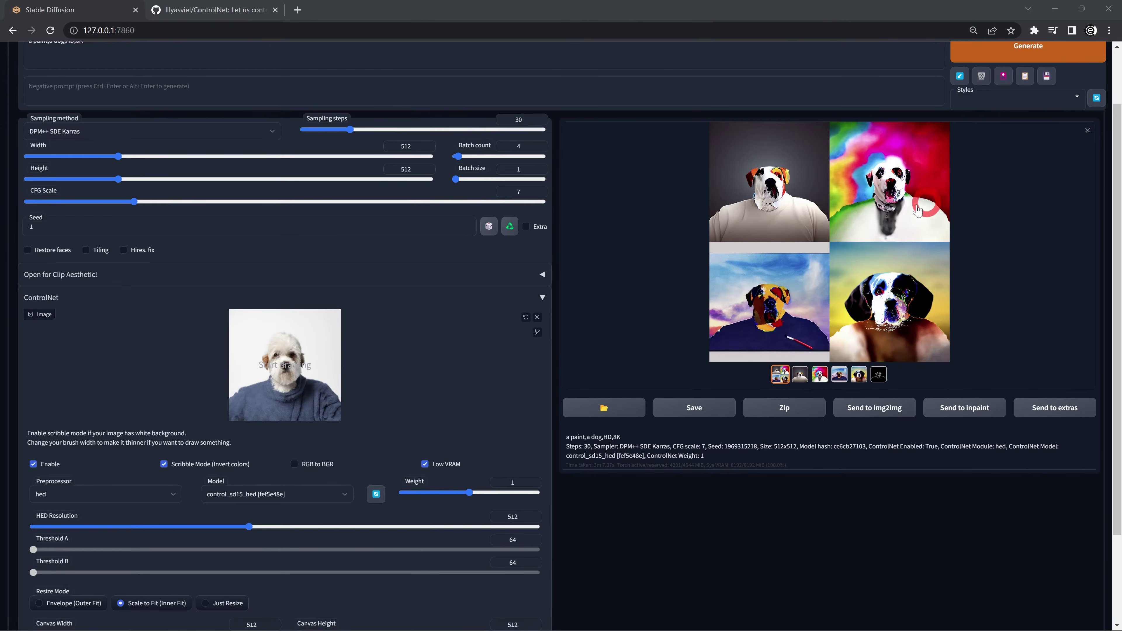
# Step: Examine the dog paintings generated with the hed model one by one at full size, and show their edge map
pyautogui.click(812, 231)
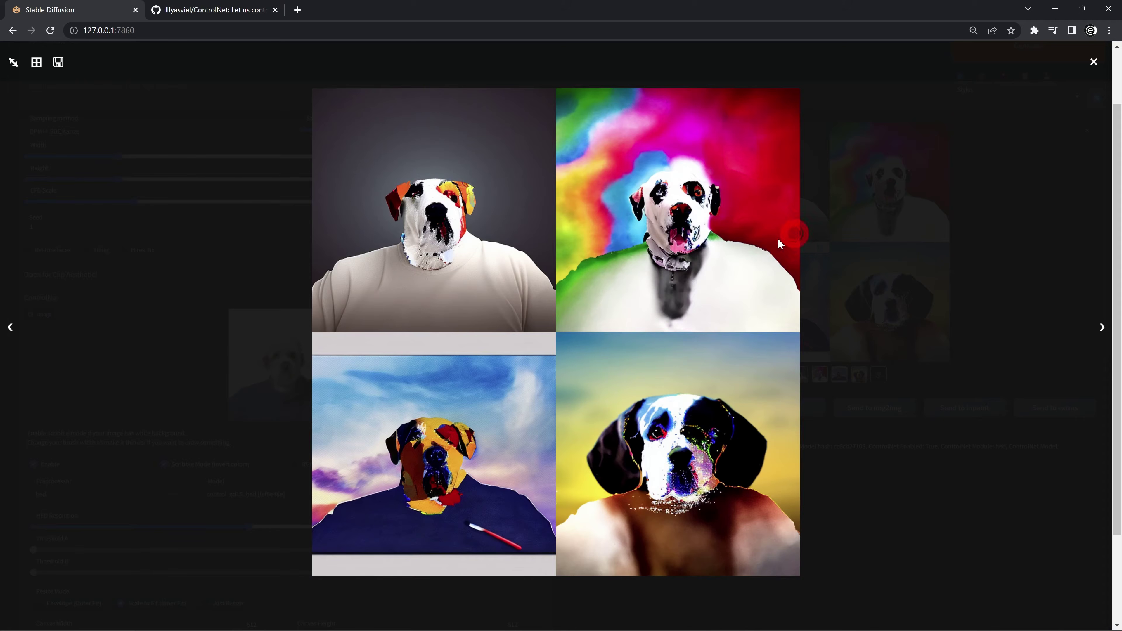
pyautogui.click(1101, 327)
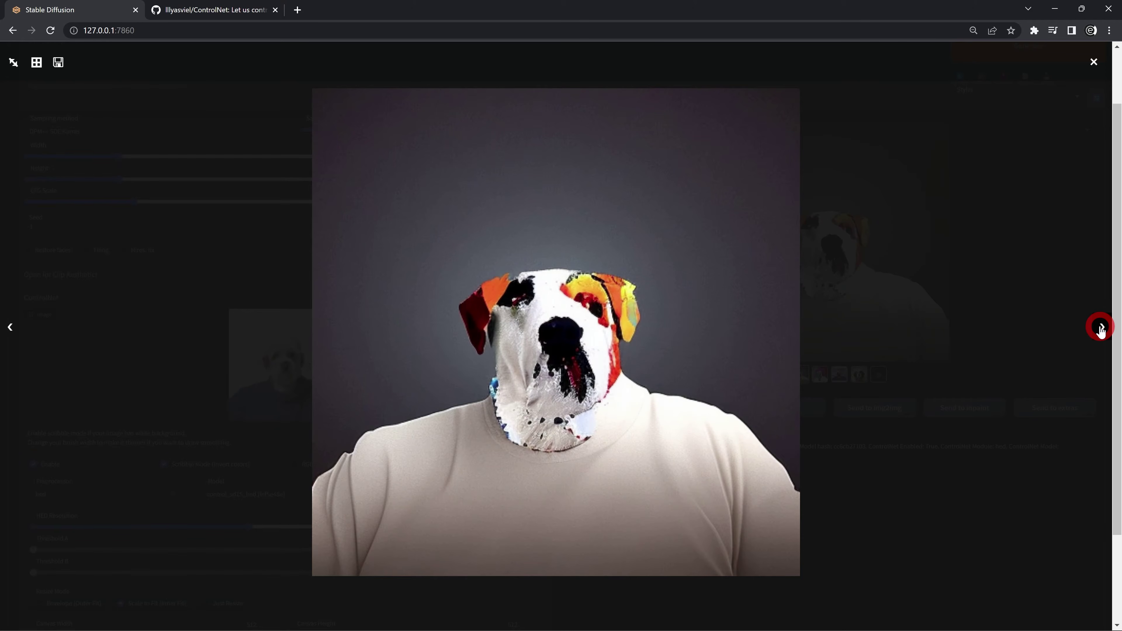
pyautogui.click(1101, 327)
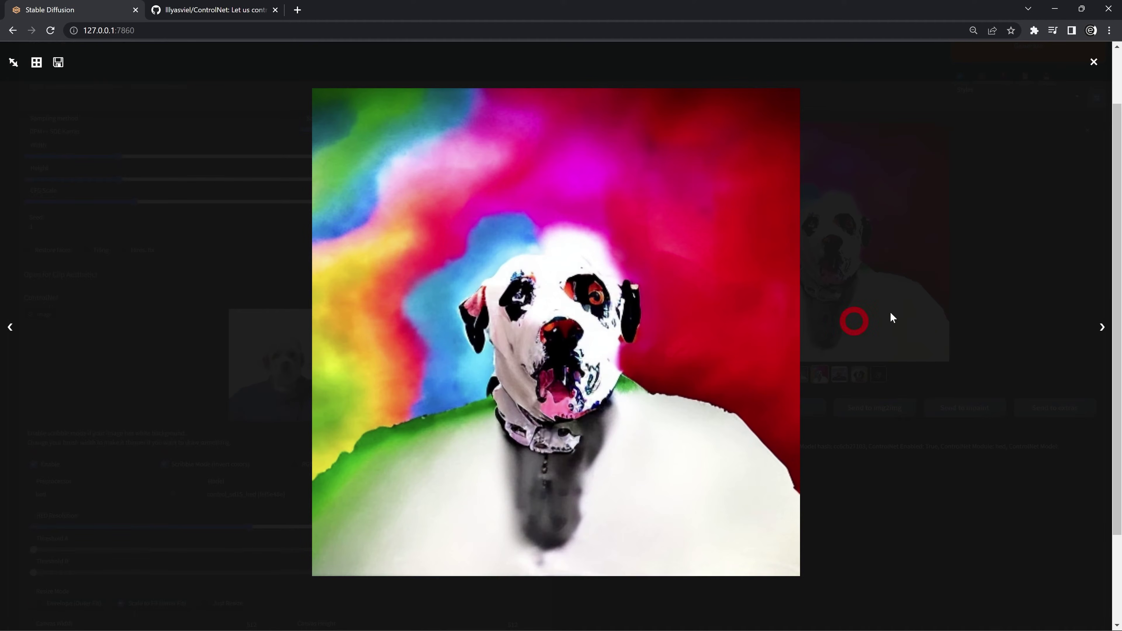
pyautogui.click(1100, 328)
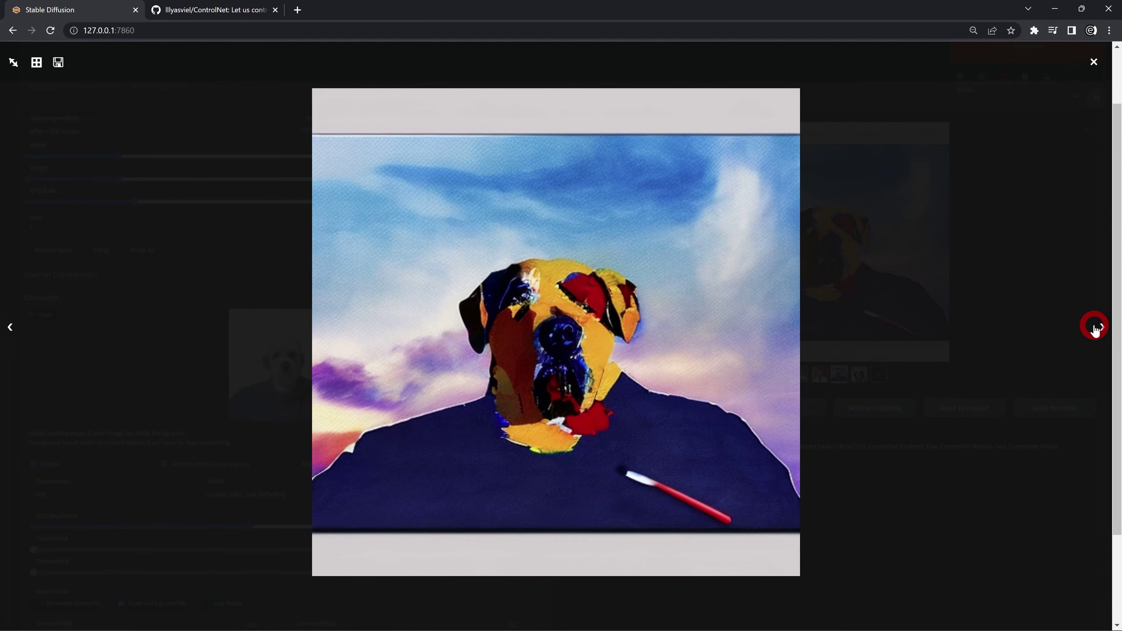
pyautogui.click(1096, 330)
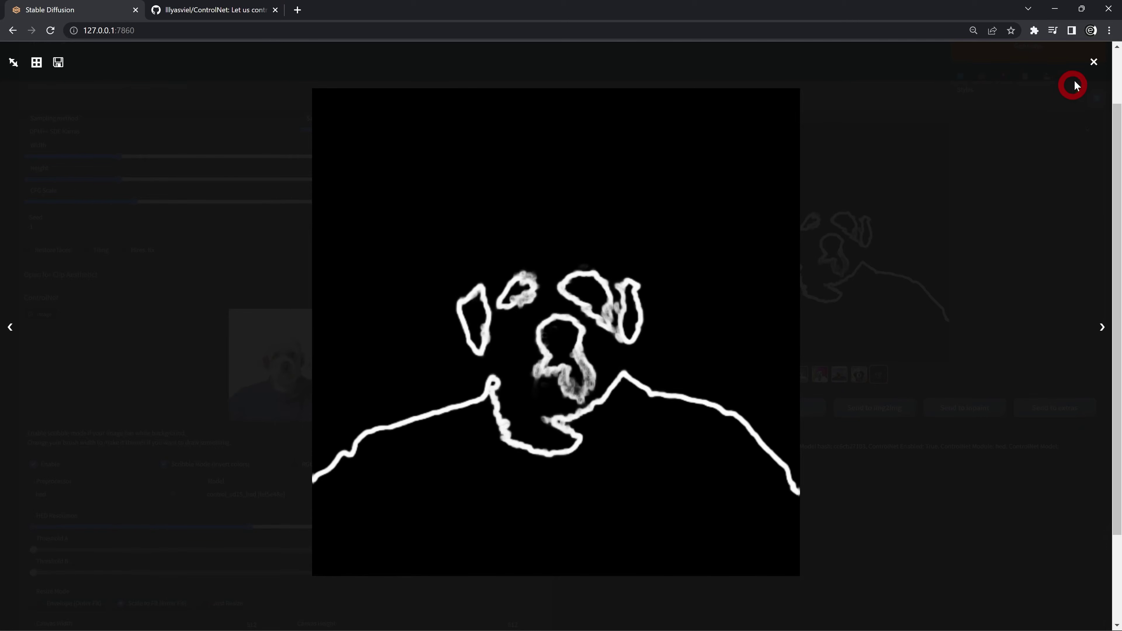
pyautogui.click(1093, 64)
# Step: Regenerate the dog paintings with scribble mode off and the HED resolution at 1024, and view one at full size
pyautogui.scroll(-2, 411, 327)
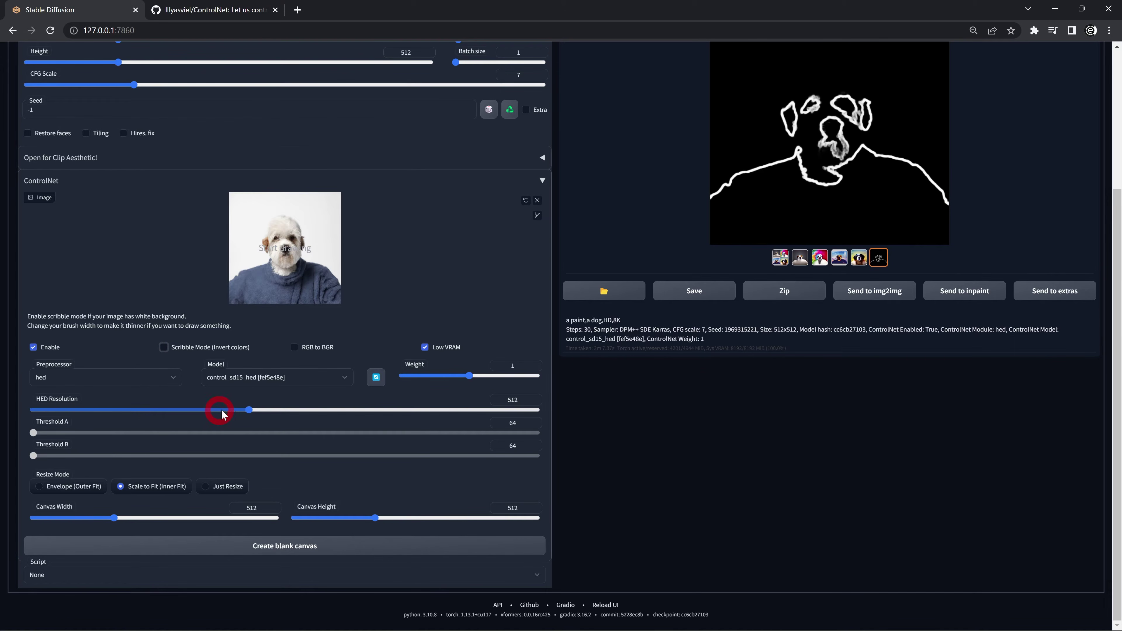
pyautogui.moveTo(248, 412); pyautogui.dragTo(581, 419)
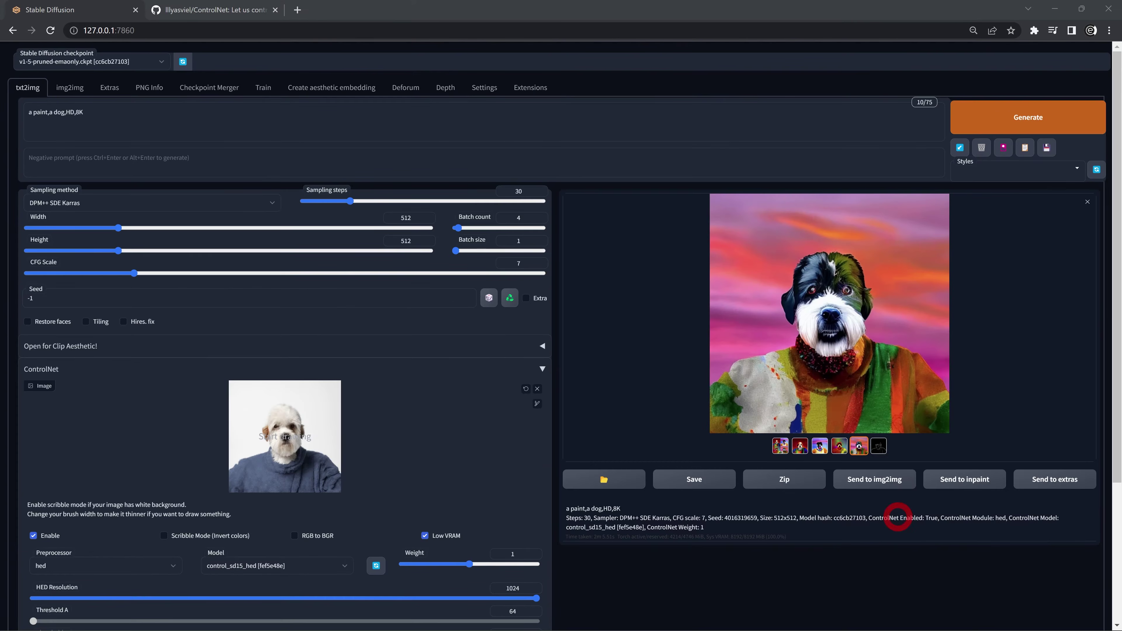
pyautogui.click(788, 289)
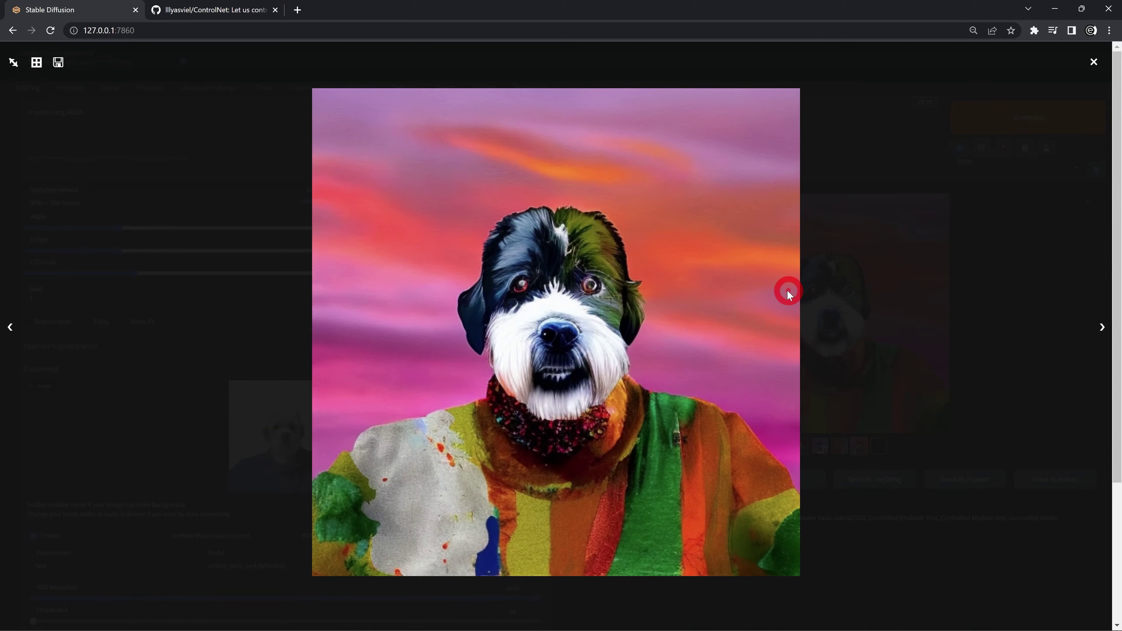
pyautogui.click(998, 355)
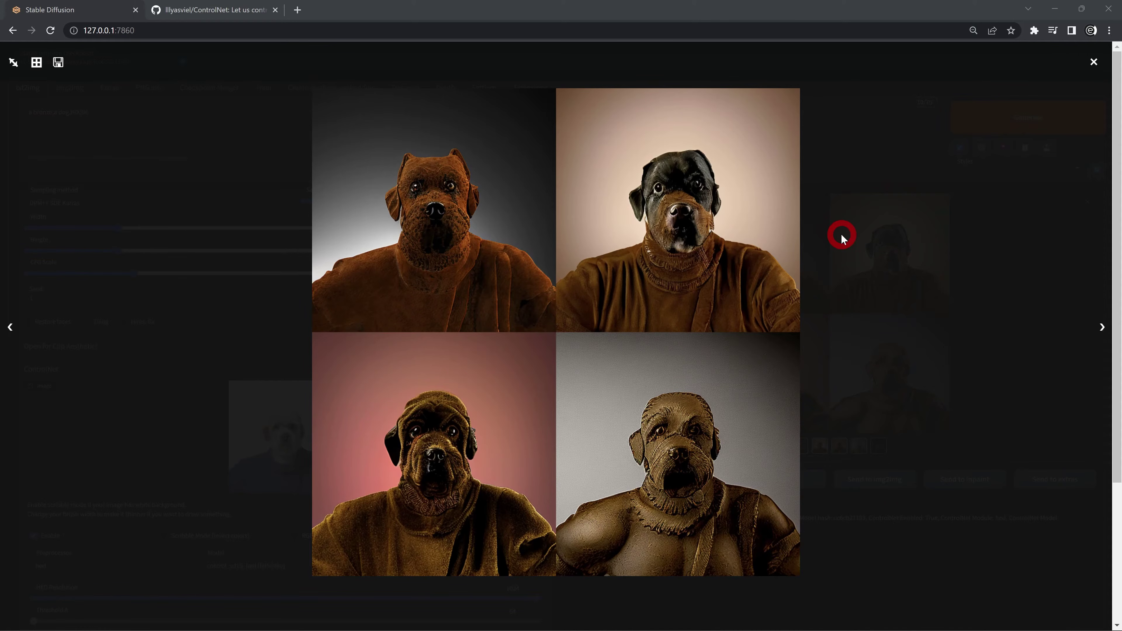
# Step: Page through the bronze dog images at full size, and compare them with the HED edge map
pyautogui.click(1101, 327)
pyautogui.click(1102, 327)
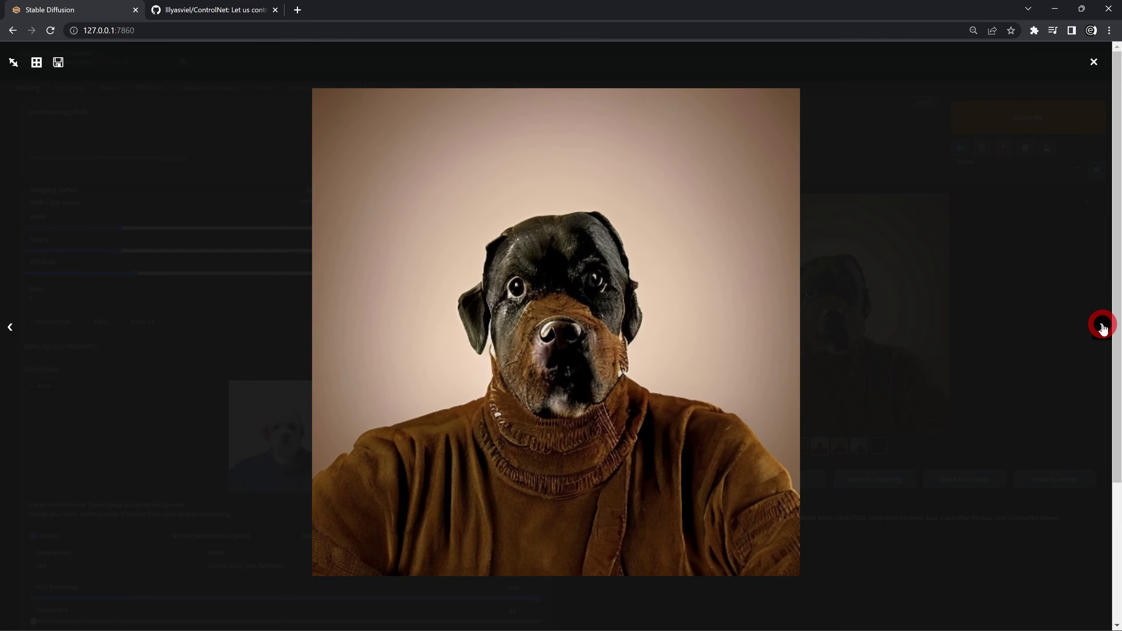
pyautogui.click(1102, 327)
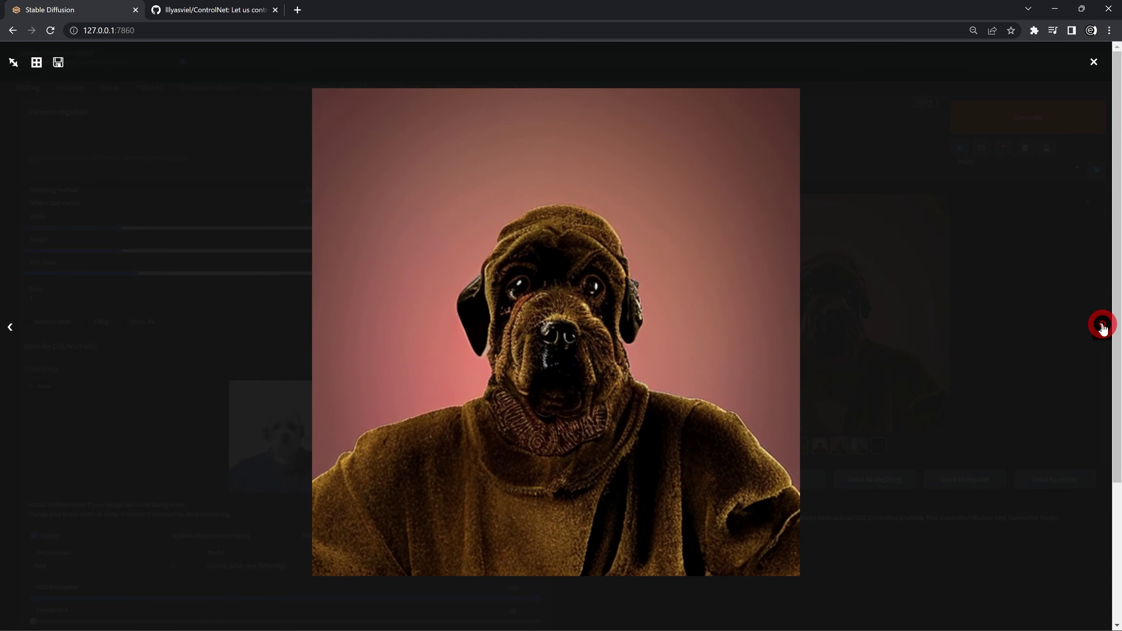
pyautogui.click(1102, 327)
pyautogui.click(1101, 327)
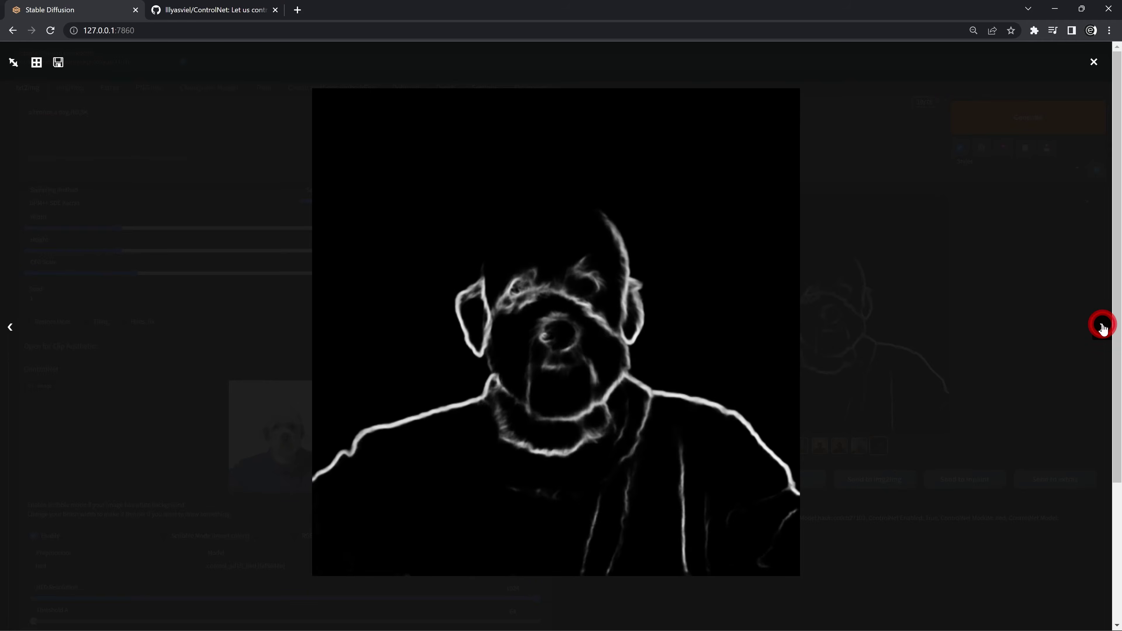
pyautogui.click(1101, 327)
pyautogui.click(1102, 327)
pyautogui.click(1102, 327)
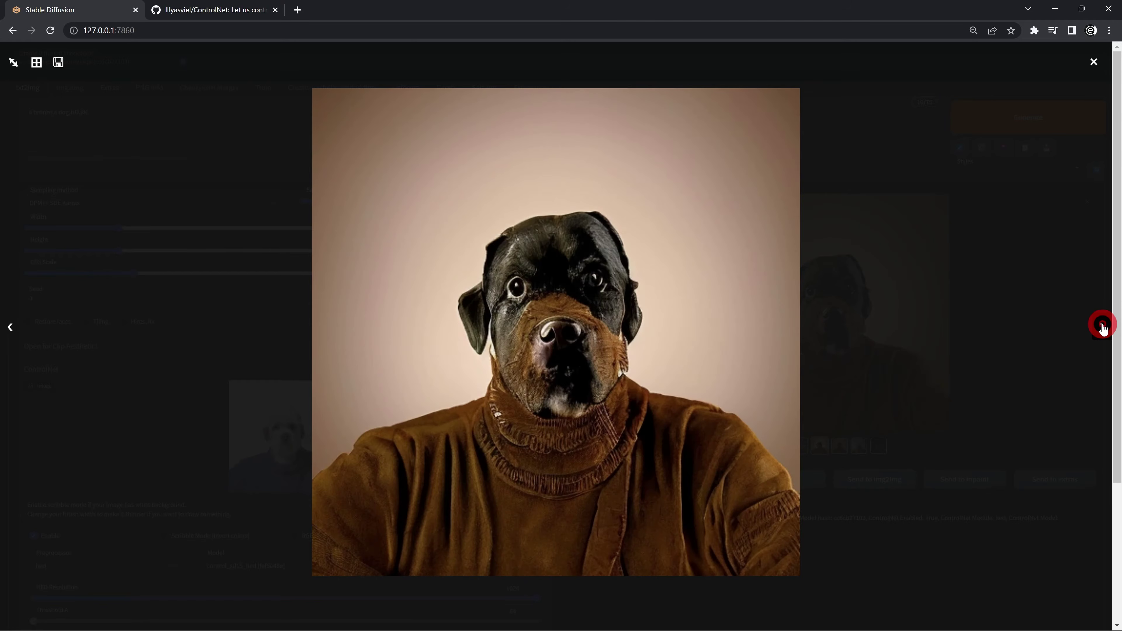
pyautogui.click(1094, 62)
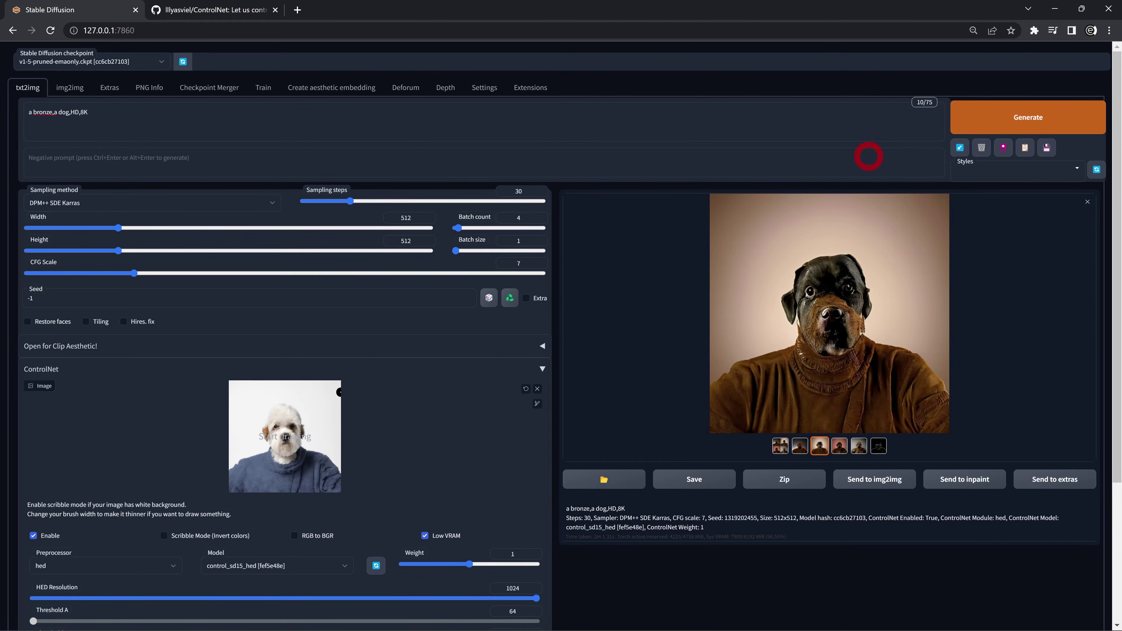
# Step: Switch to the ControlNet GitHub page and read the README section on M-LSD Lines with its room example
pyautogui.click(219, 9)
pyautogui.scroll(3, 357, 263)
pyautogui.scroll(10, 357, 268)
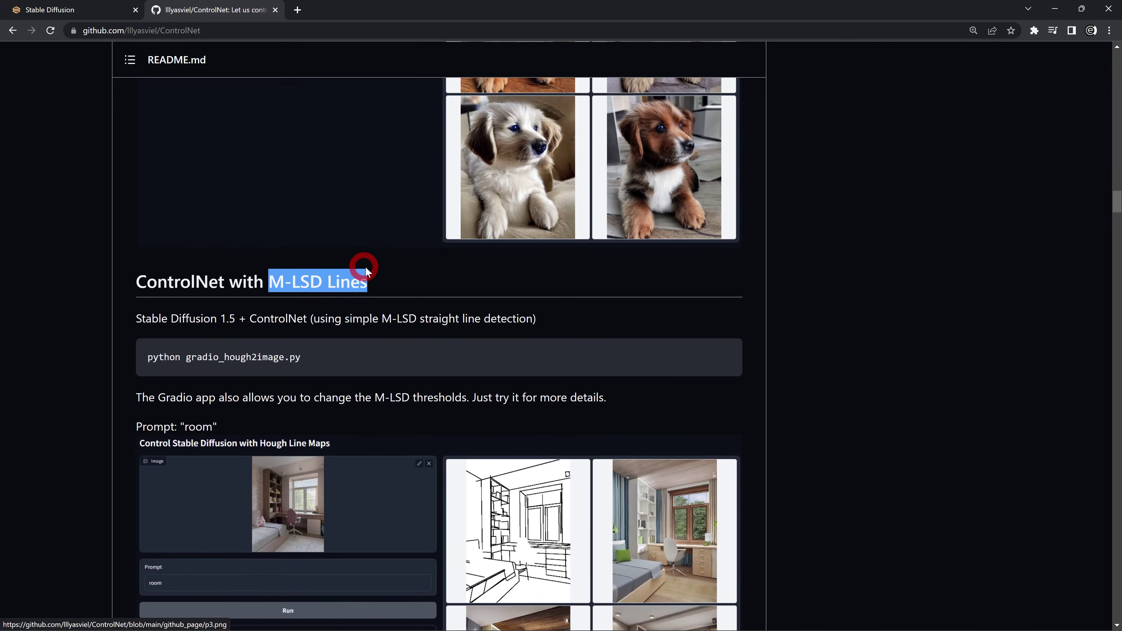
pyautogui.scroll(-4, 415, 286)
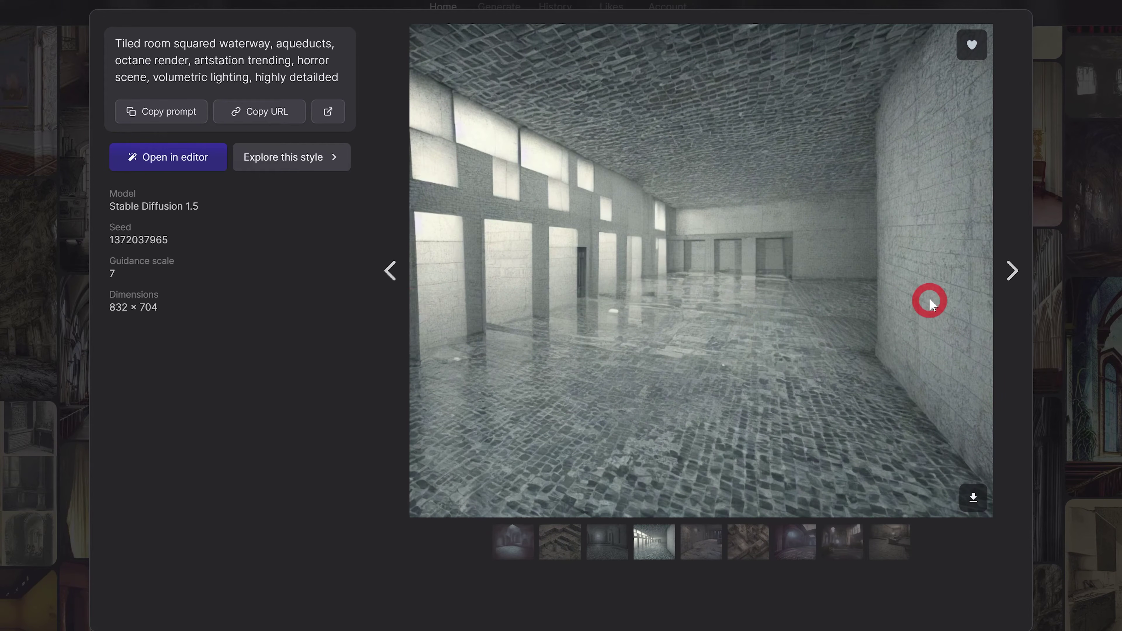
# Step: Page through the tiled waterway room images in the Lexica gallery
pyautogui.click(1013, 271)
pyautogui.click(1013, 271)
pyautogui.click(1013, 271)
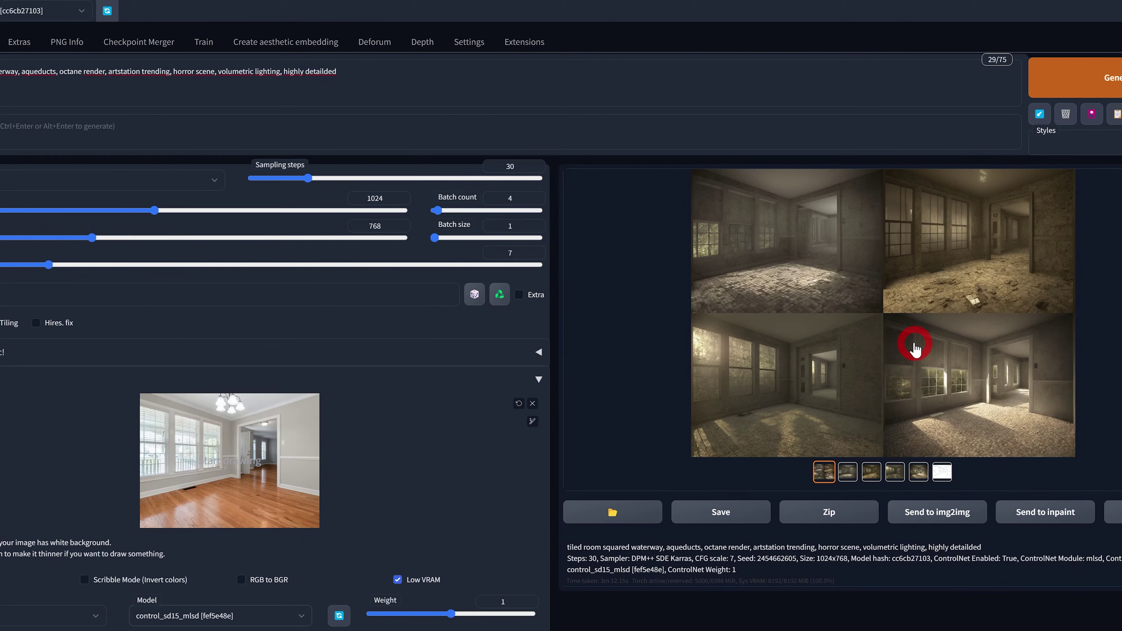
# Step: View the room images generated with the mlsd model one by one at full size
pyautogui.click(917, 344)
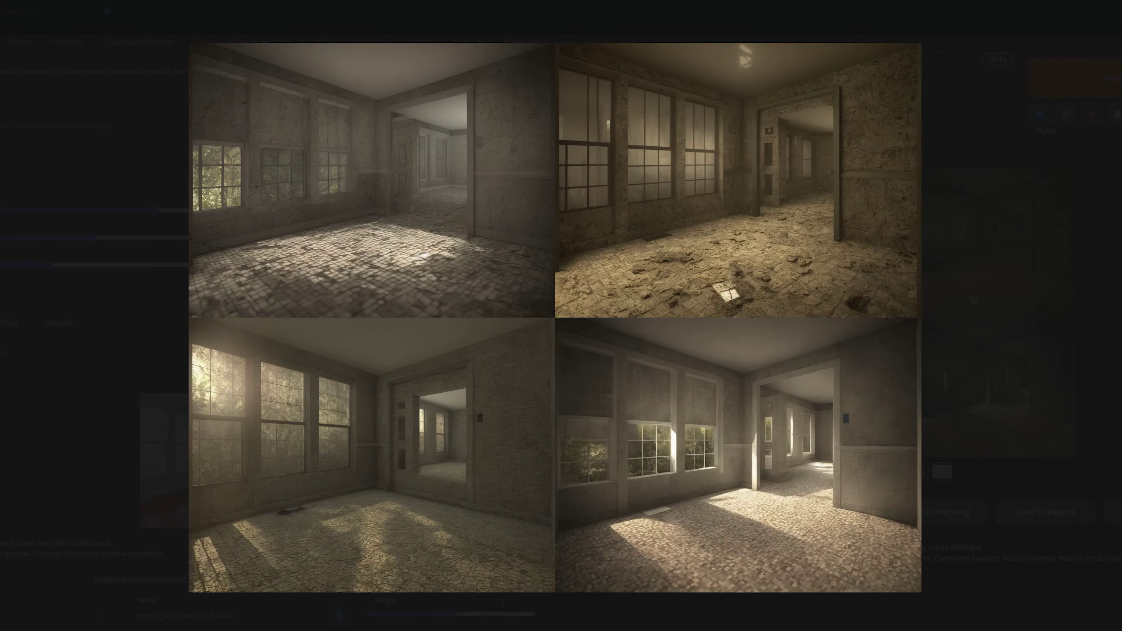
pyautogui.press('Right')
pyautogui.press('Right')
pyautogui.press('Right')
pyautogui.press('Right')
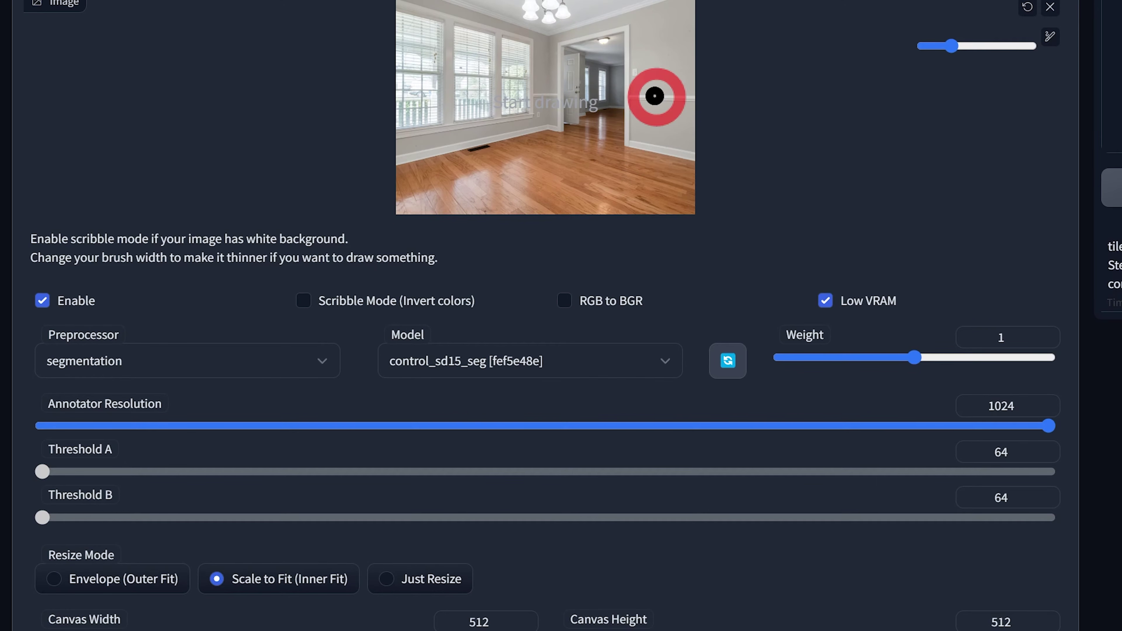
# Step: Review the segmentation settings for the room photo, and page through the generated images at full size
pyautogui.scroll(-3, 747, 133)
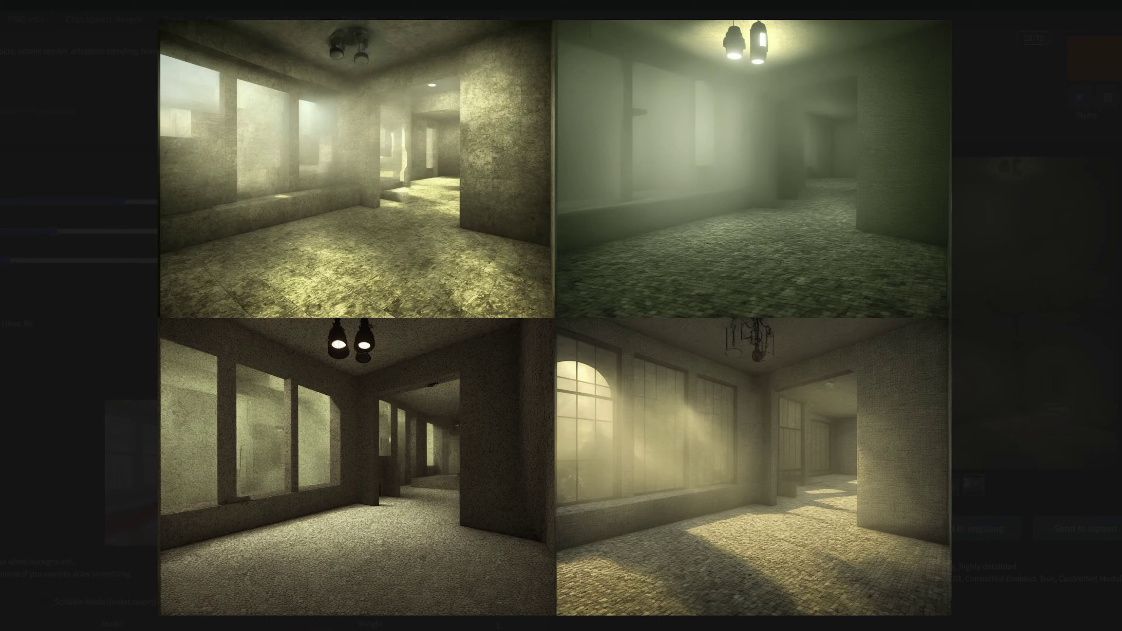
pyautogui.press('Right')
pyautogui.press('Right')
pyautogui.press('Right')
pyautogui.press('Right')
pyautogui.press('Right')
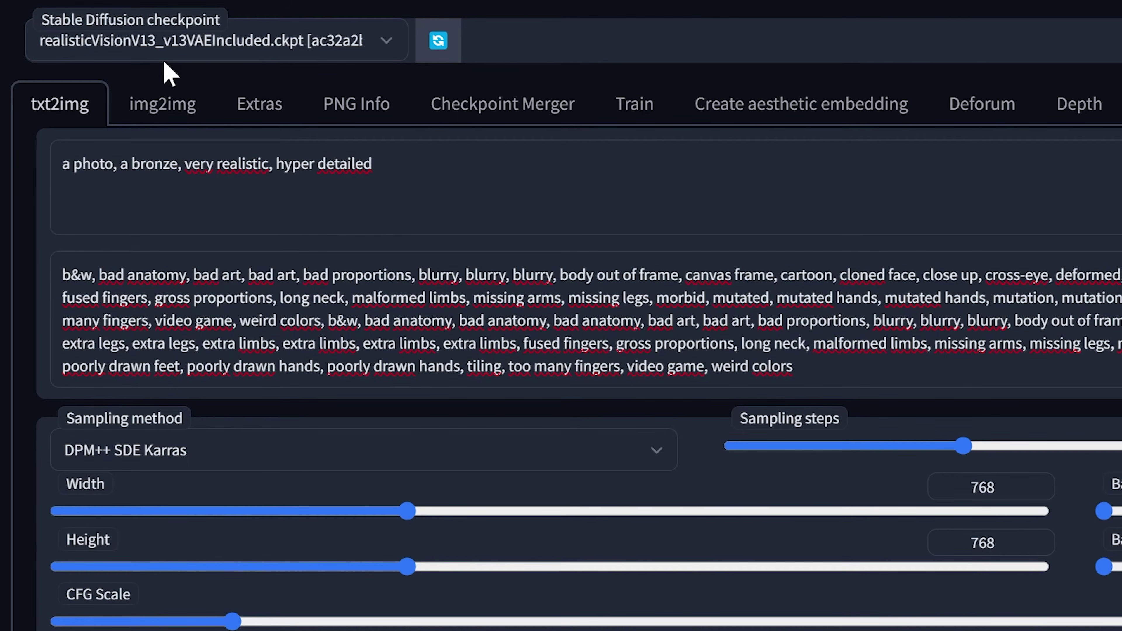
# Step: Keep the realisticVisionV13 checkpoint and choose the depth preprocessor with the control_sd15_depth model for the elephant photo
pyautogui.click(384, 53)
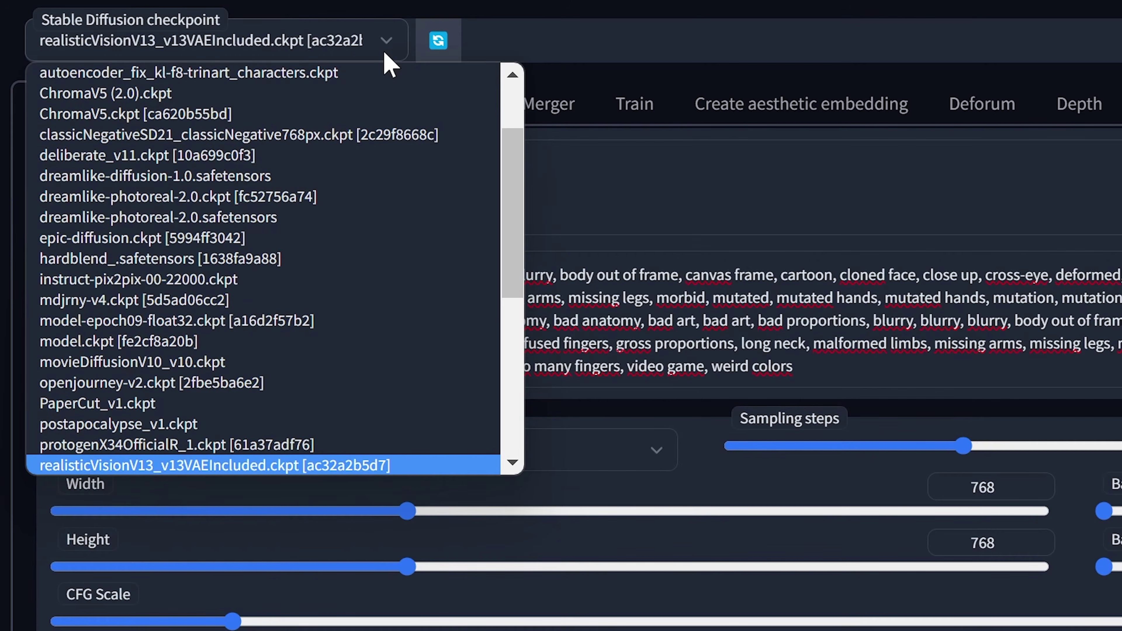
pyautogui.click(383, 49)
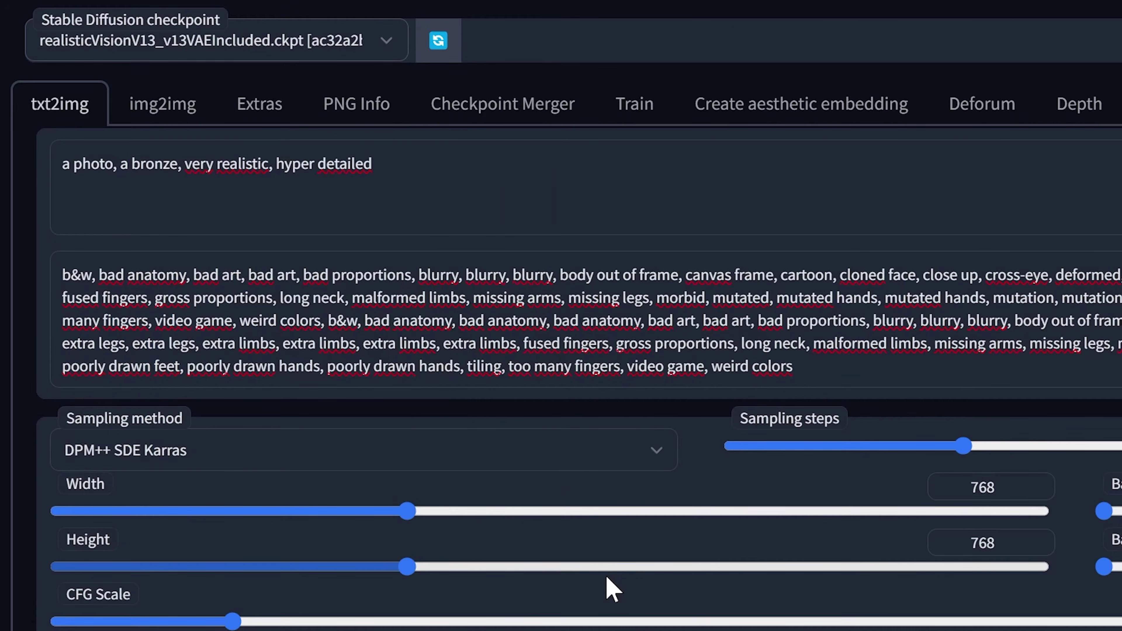
pyautogui.scroll(-10, 606, 577)
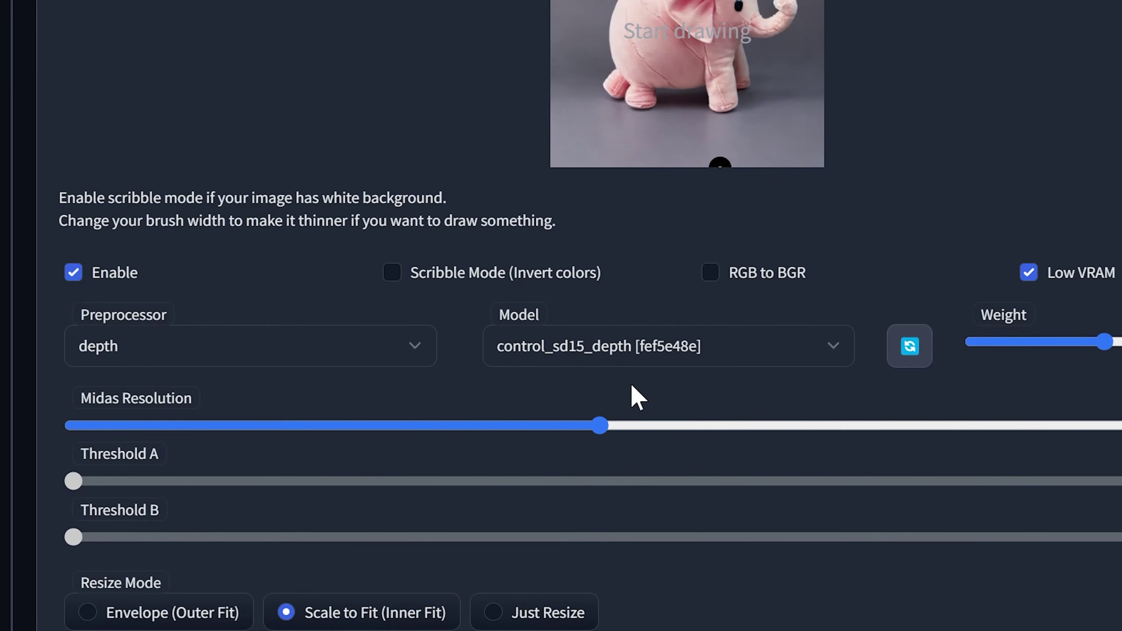
pyautogui.click(835, 357)
pyautogui.click(830, 354)
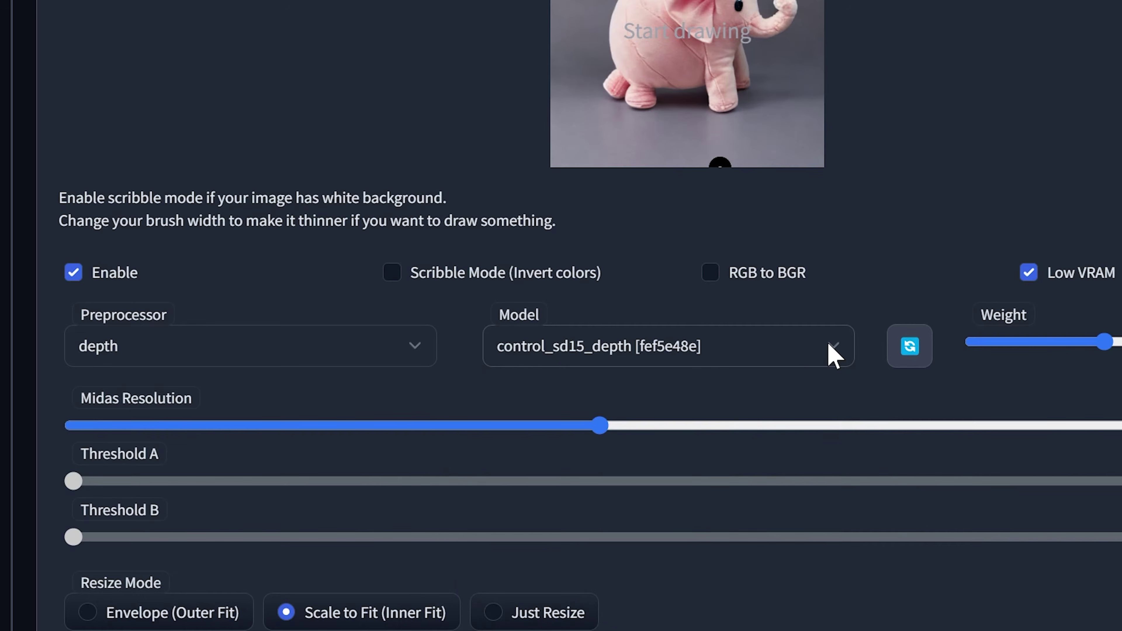
pyautogui.click(194, 356)
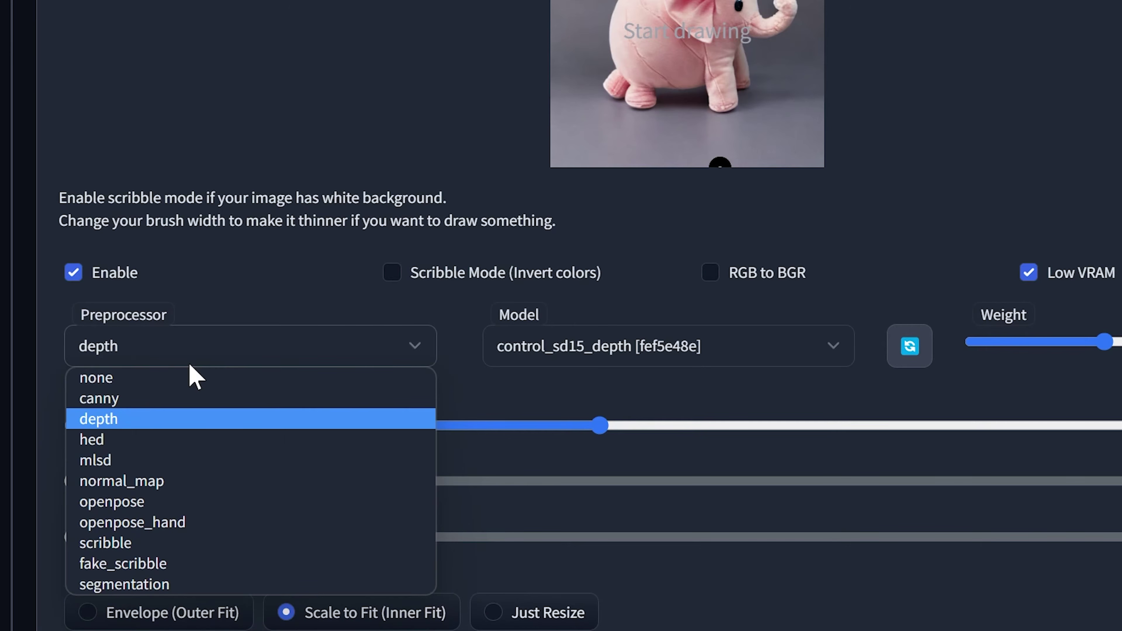
pyautogui.click(129, 423)
# Step: Set the ControlNet weight to 0.8 and the Midas resolution to 768, and check the bronze prompt
pyautogui.moveTo(885, 342); pyautogui.dragTo(894, 344)
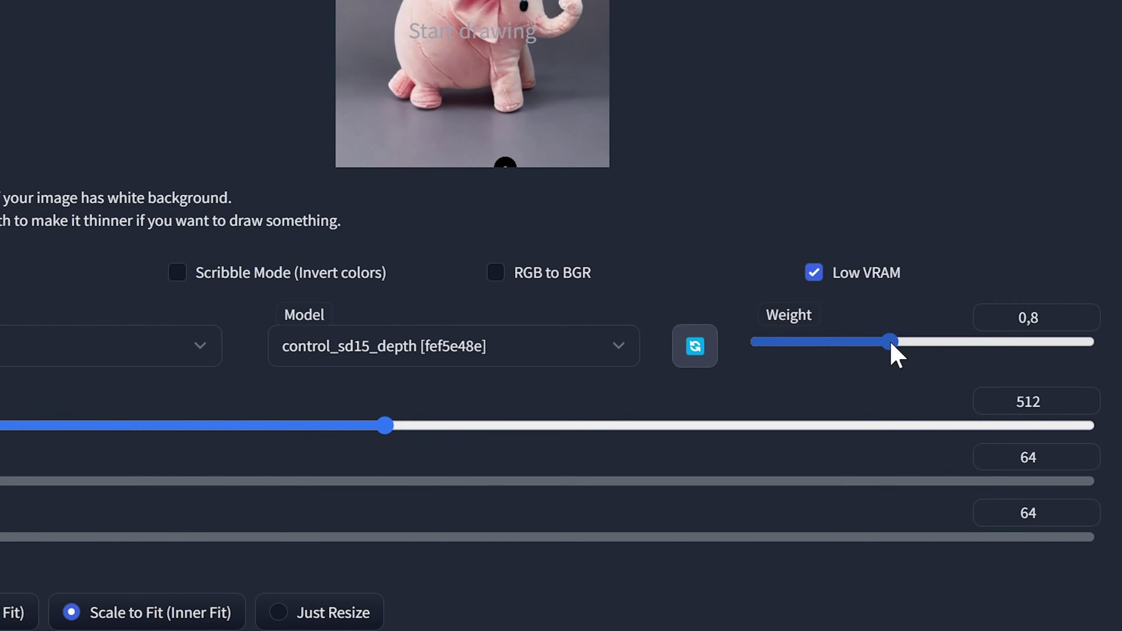
pyautogui.moveTo(495, 411); pyautogui.dragTo(789, 388)
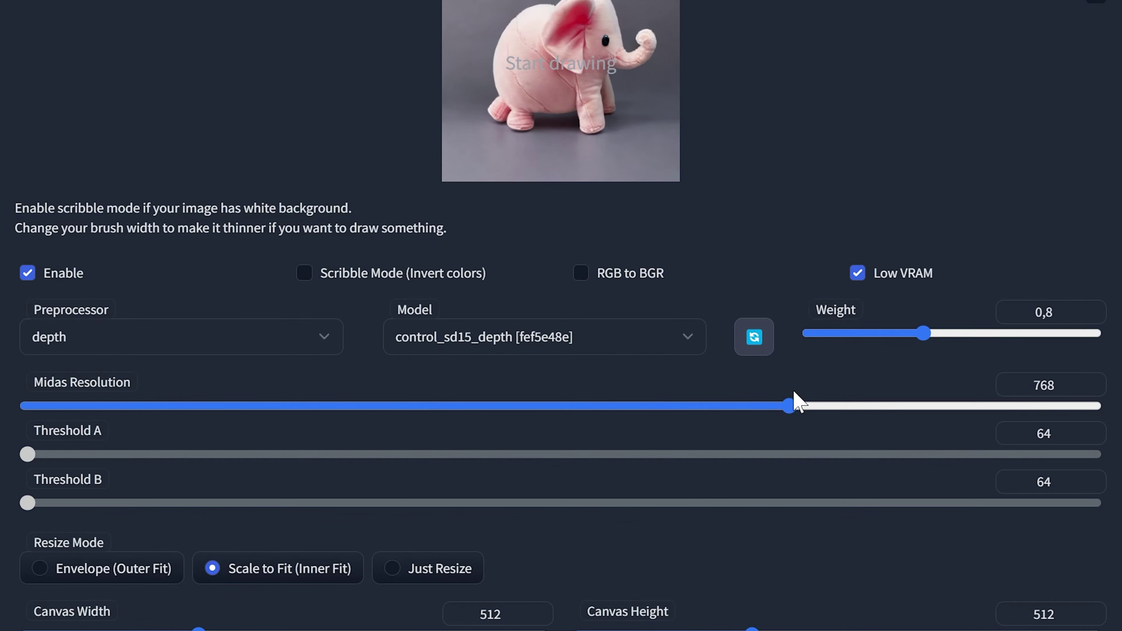
pyautogui.scroll(10, 815, 371)
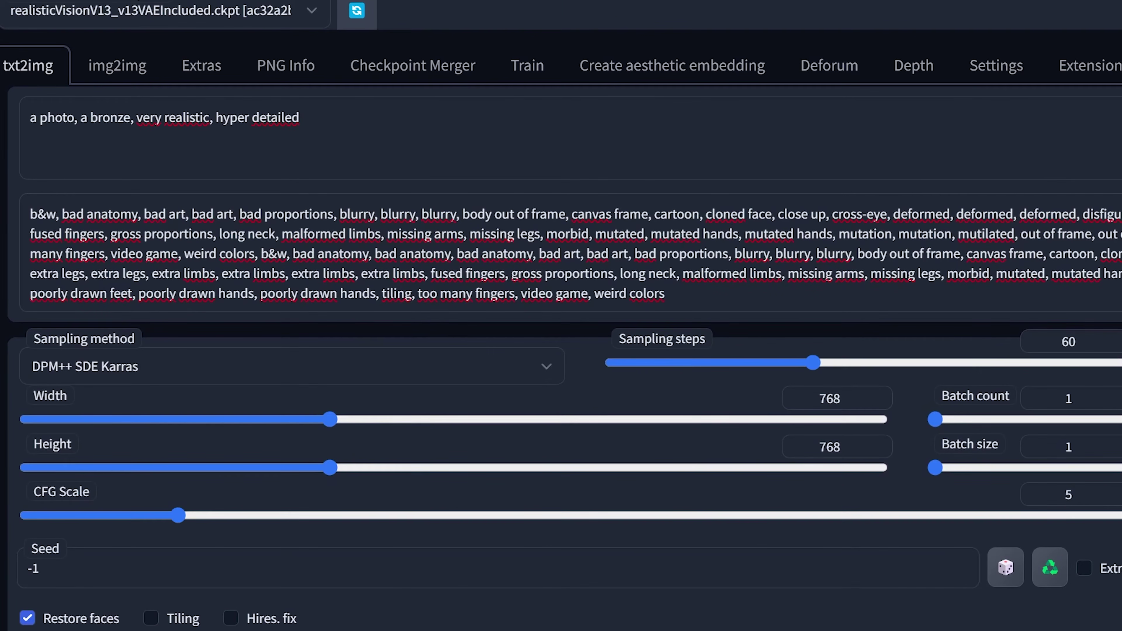
pyautogui.moveTo(305, 118); pyautogui.dragTo(5, 130)
pyautogui.click(90, 118)
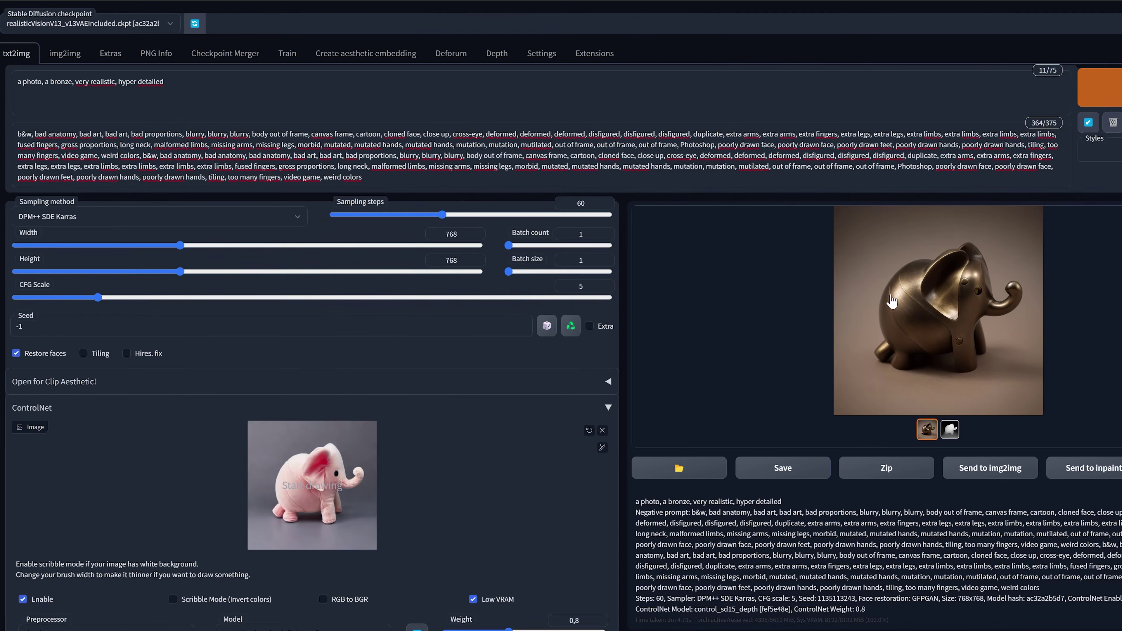
# Step: View the generated bronze elephant and its depth map at full size, and compare the two
pyautogui.click(869, 306)
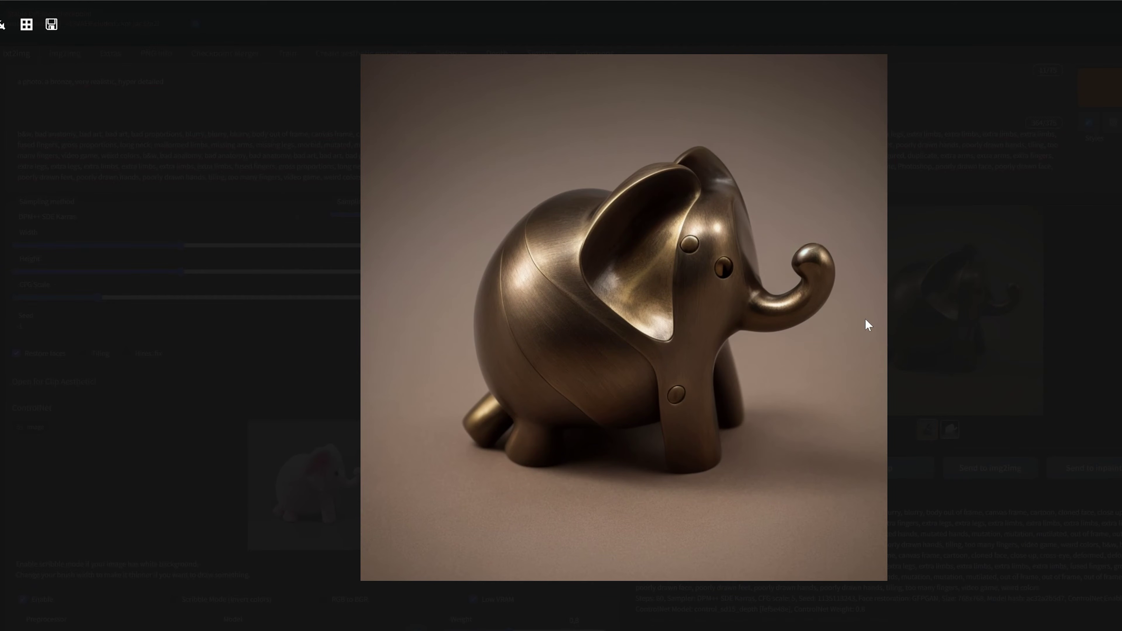
pyautogui.click(811, 335)
pyautogui.click(950, 429)
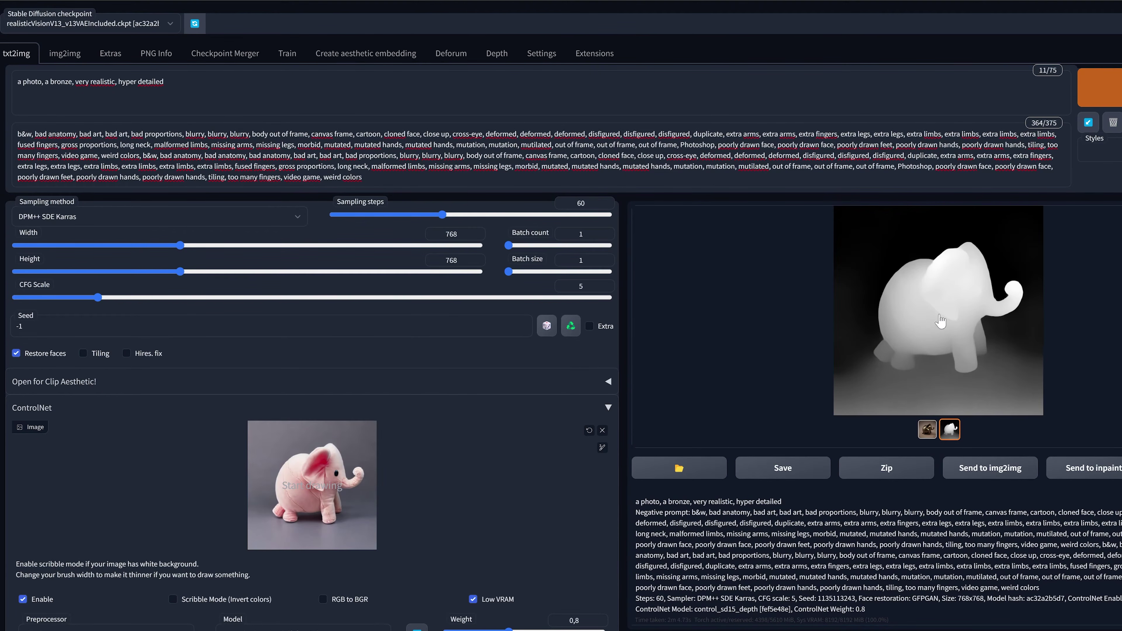
pyautogui.click(897, 321)
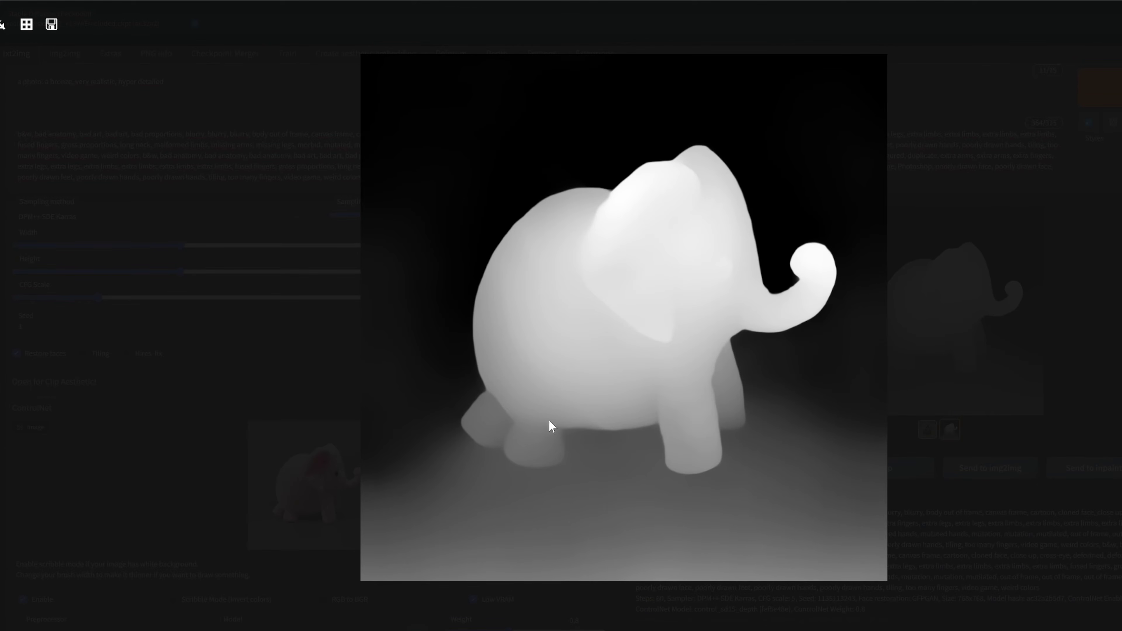
pyautogui.click(705, 289)
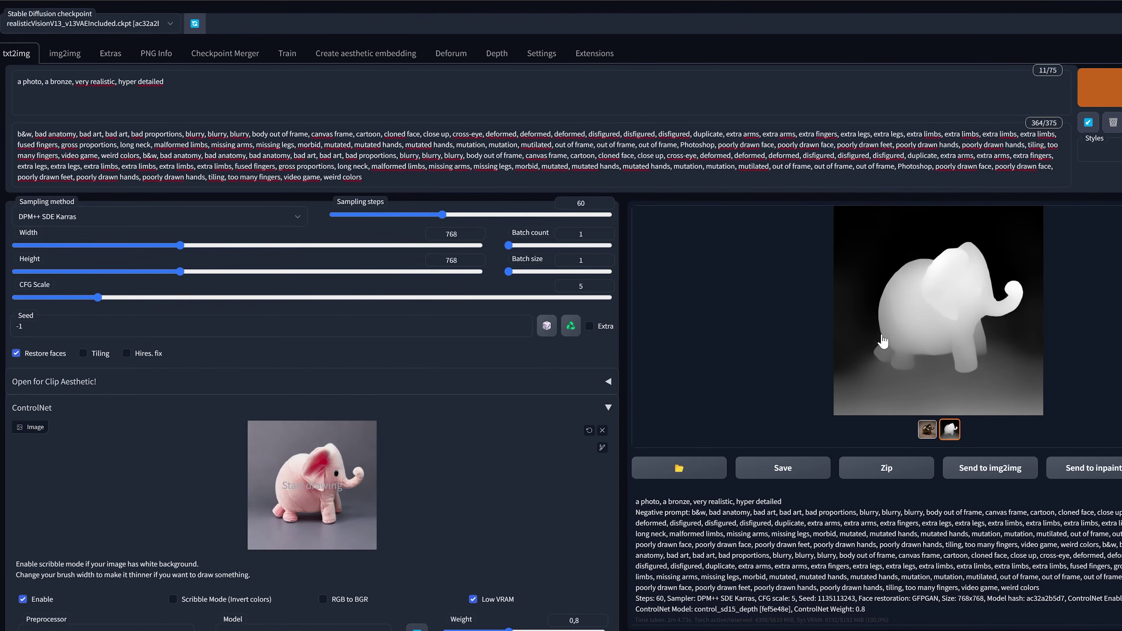
pyautogui.click(926, 430)
pyautogui.click(923, 375)
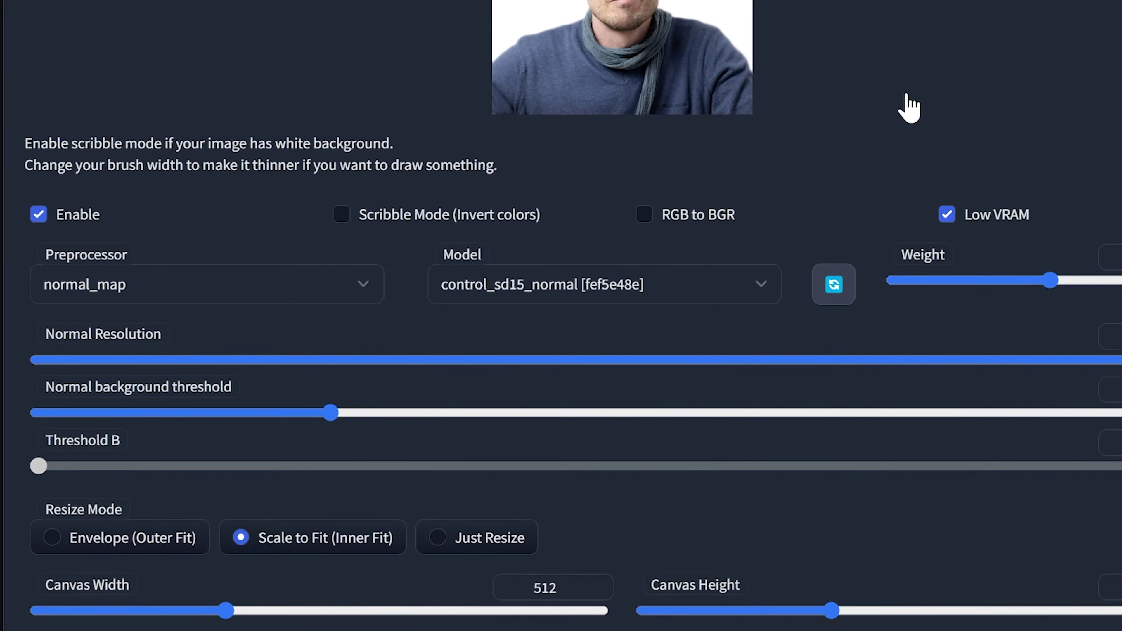
# Step: Review the normal_map settings, the available ControlNet models, the portrait photo and the steampunk fighter pilot prompt
pyautogui.scroll(-3, 800, 117)
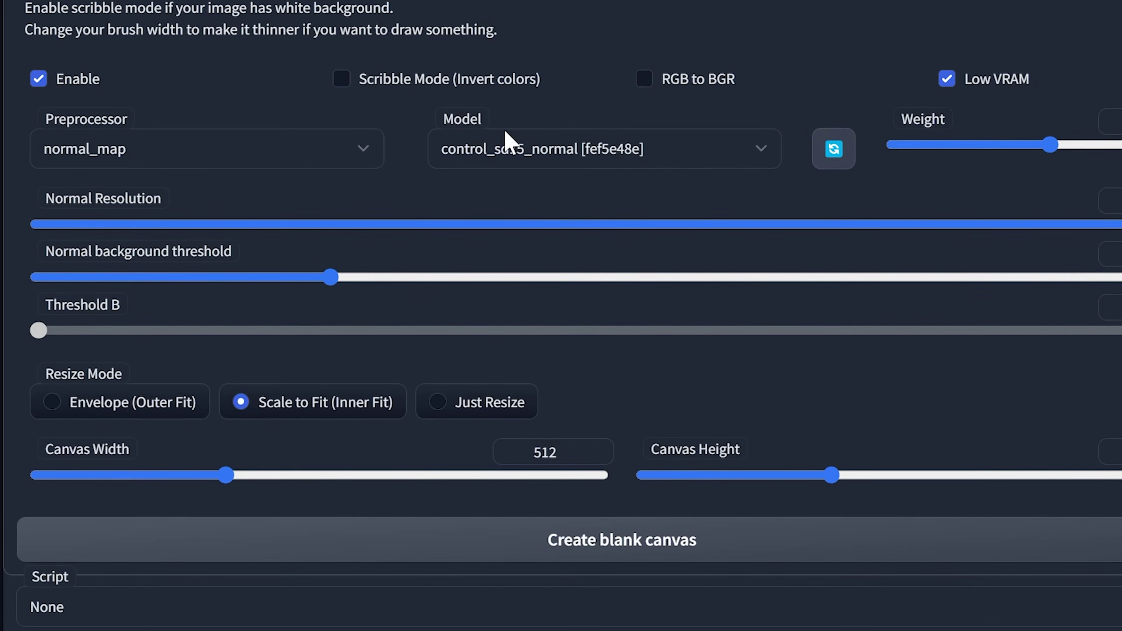
pyautogui.click(591, 165)
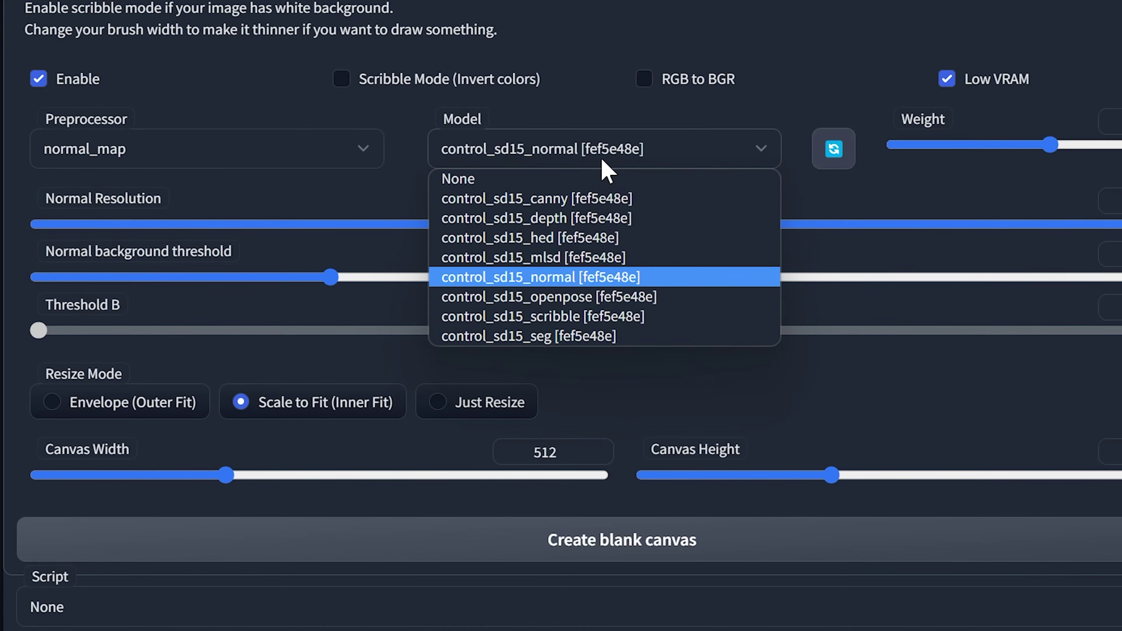
pyautogui.scroll(1, 231, 211)
pyautogui.scroll(6, 234, 221)
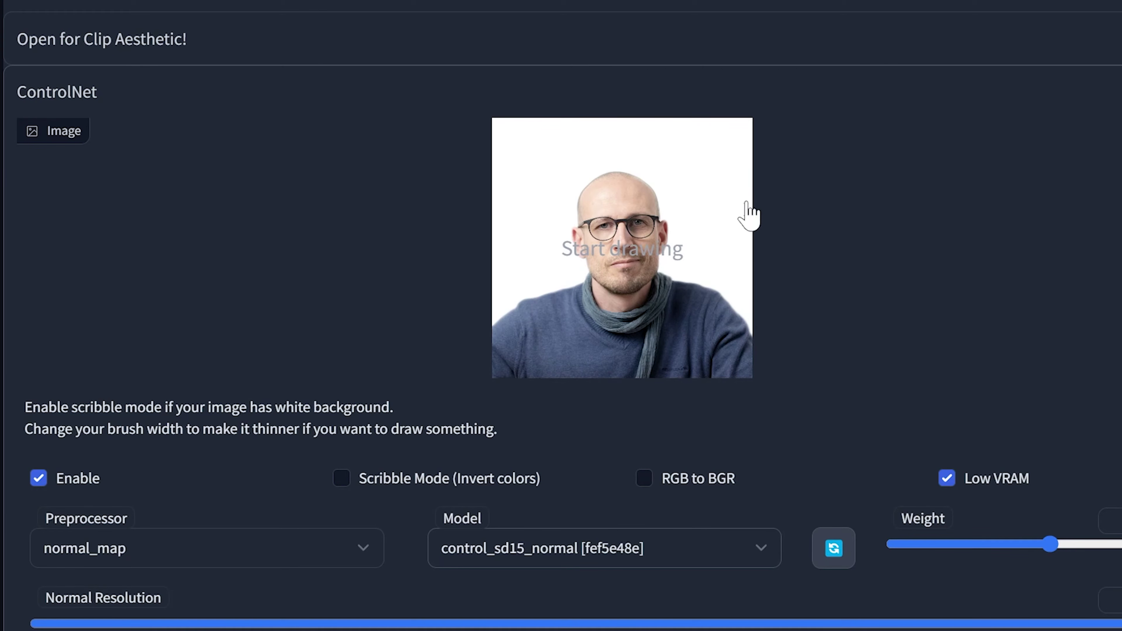
pyautogui.scroll(12, 711, 276)
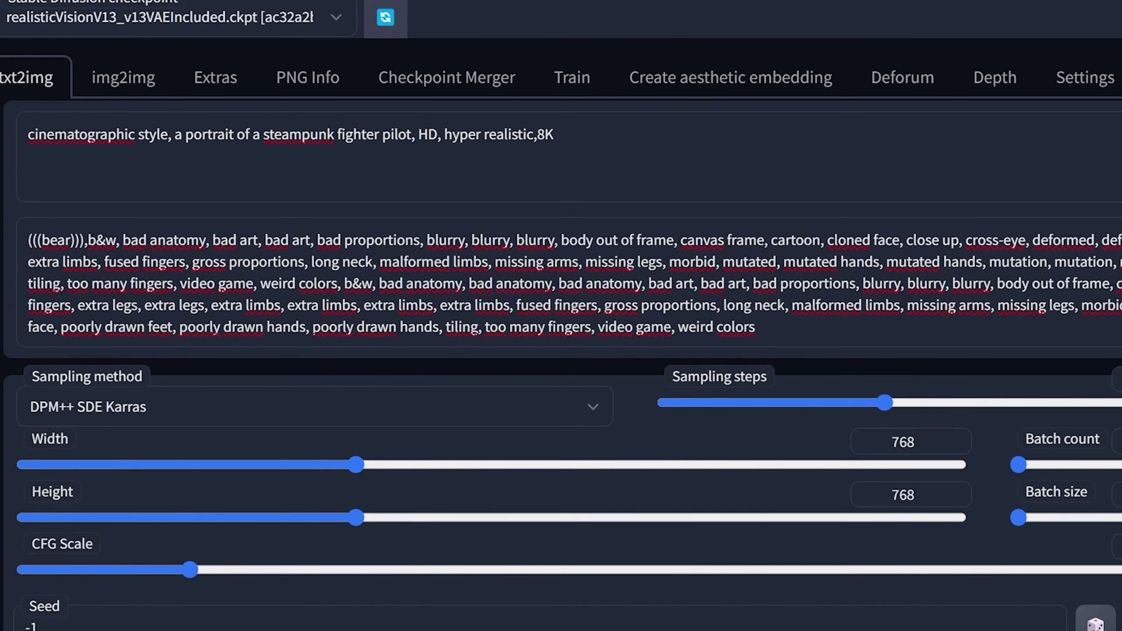
pyautogui.click(263, 134)
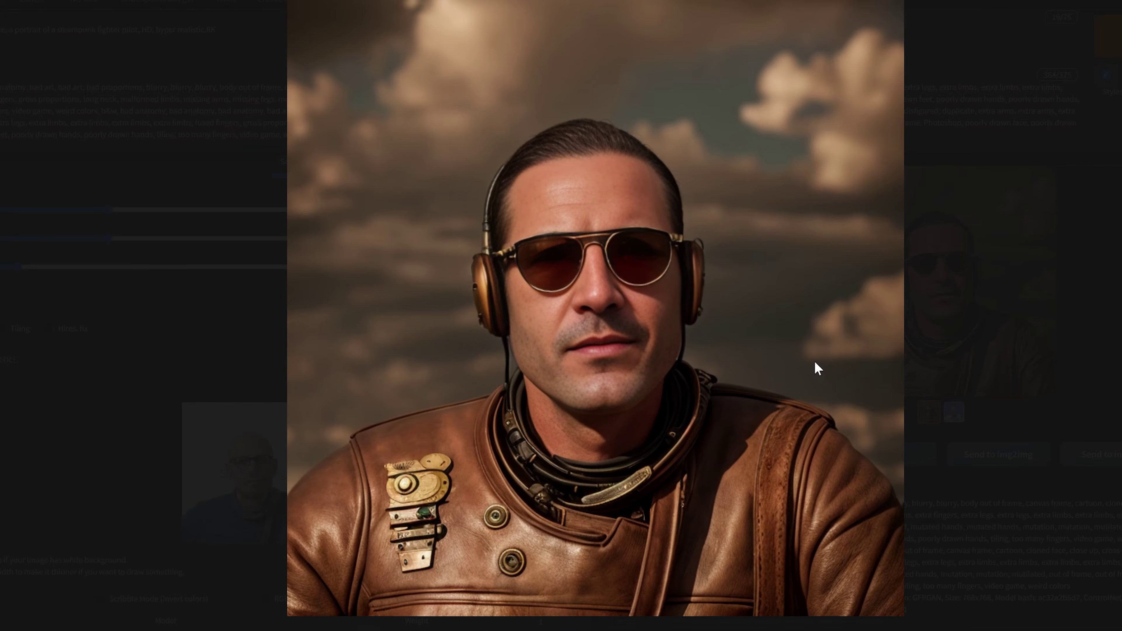
# Step: Close the enlarged steampunk pilot portrait and view its normal map at full size
pyautogui.click(807, 355)
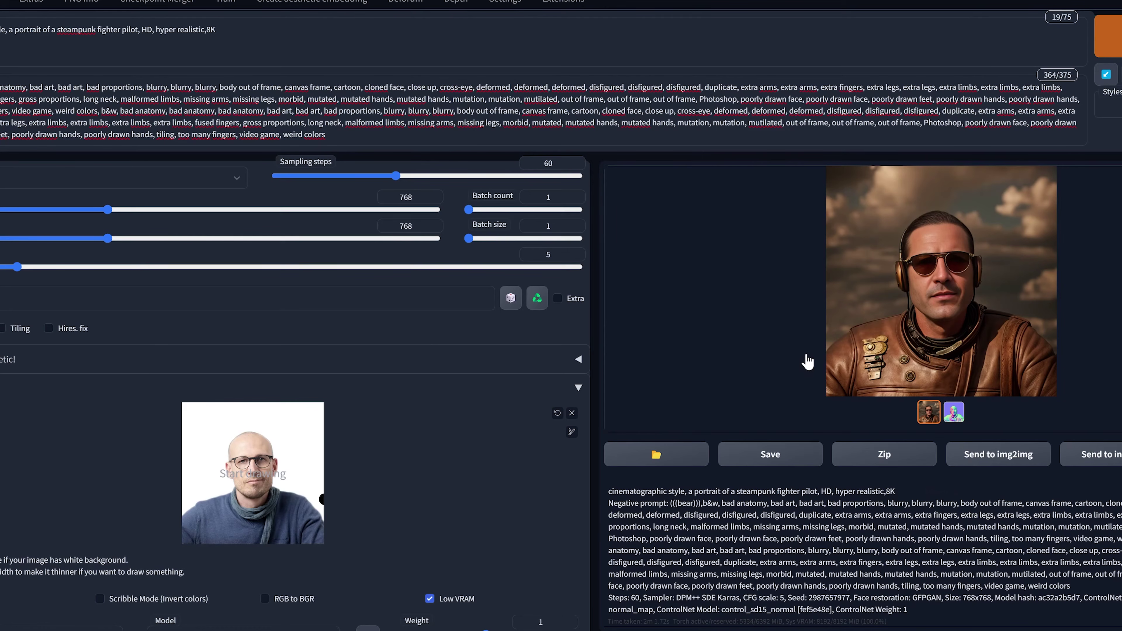
pyautogui.click(957, 413)
pyautogui.click(897, 354)
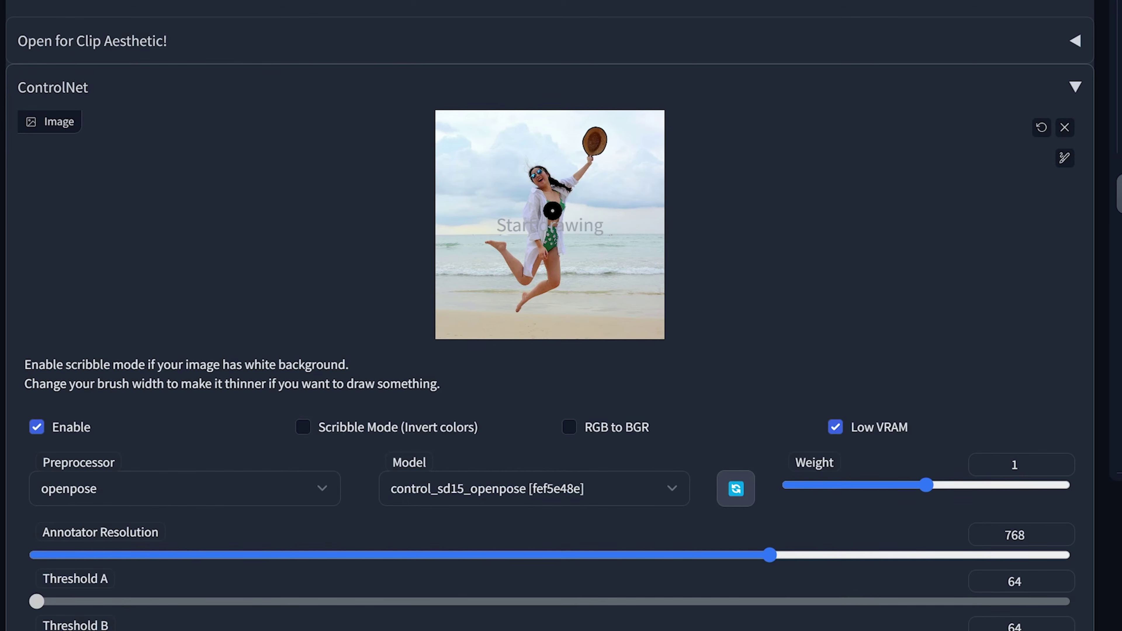
# Step: Review the openpose settings for the jumping woman photo and the generation parameters
pyautogui.scroll(-3, 435, 283)
pyautogui.scroll(8, 334, 137)
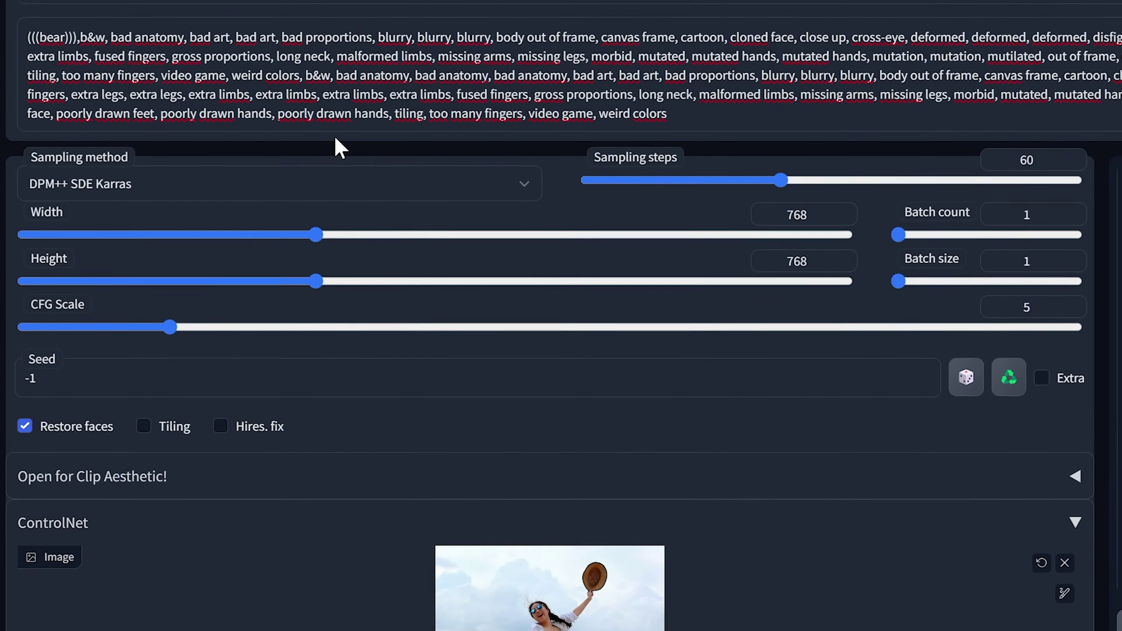